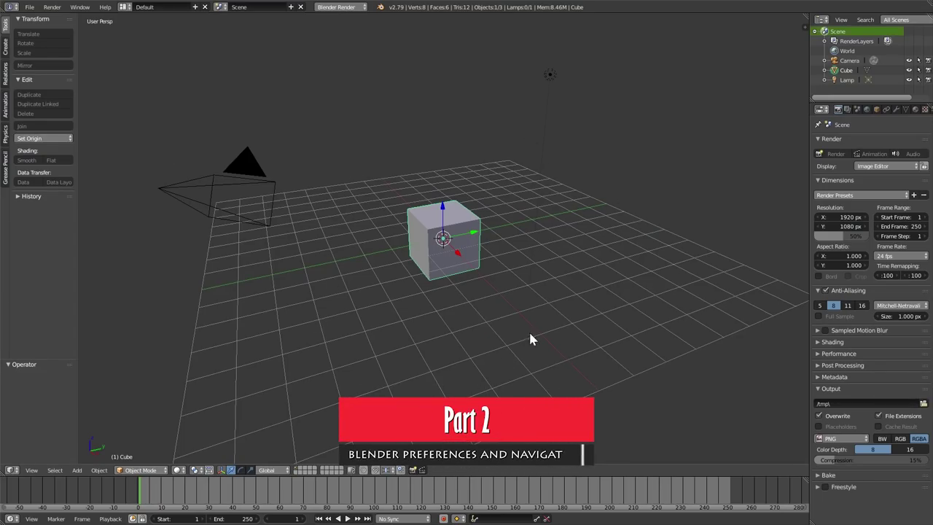
Reset the program to its factory settings.
click(29, 8)
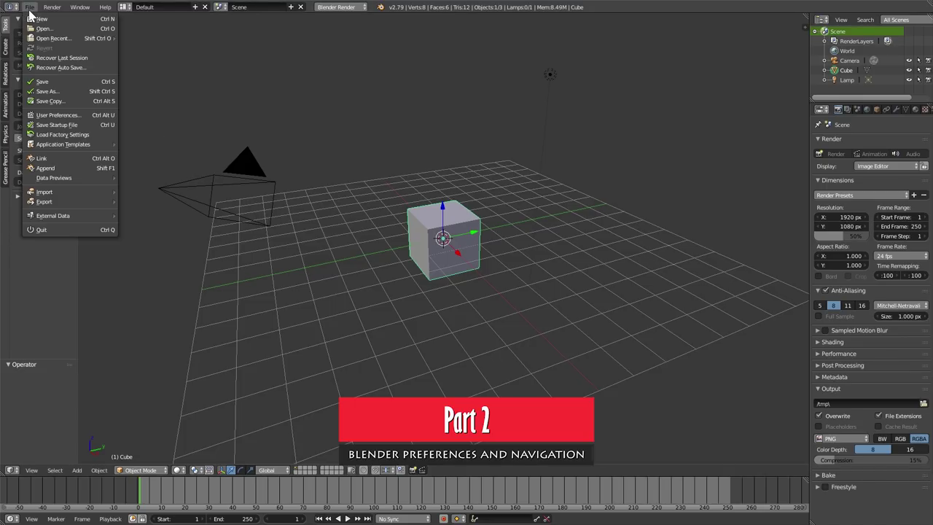
click(49, 134)
click(50, 132)
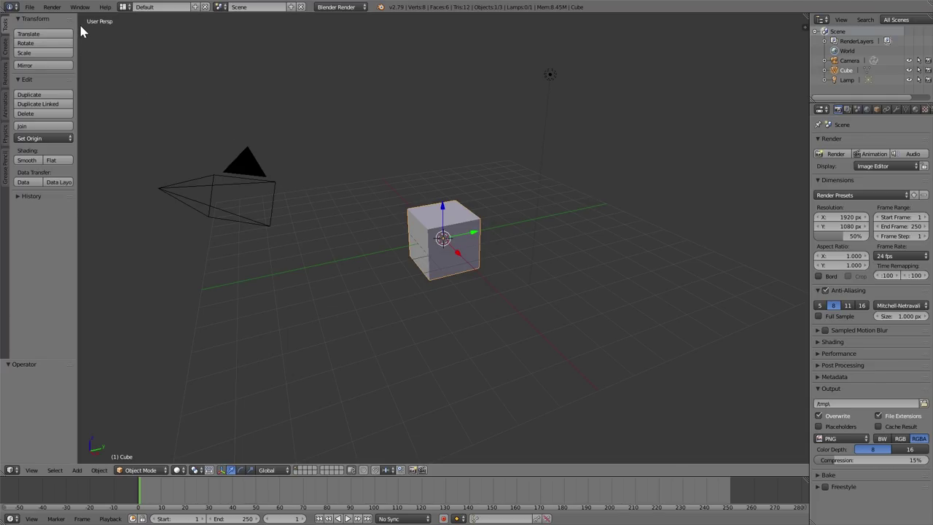
Open the user preferences, enlarge their window, view the Input settings, and put the window away.
click(31, 7)
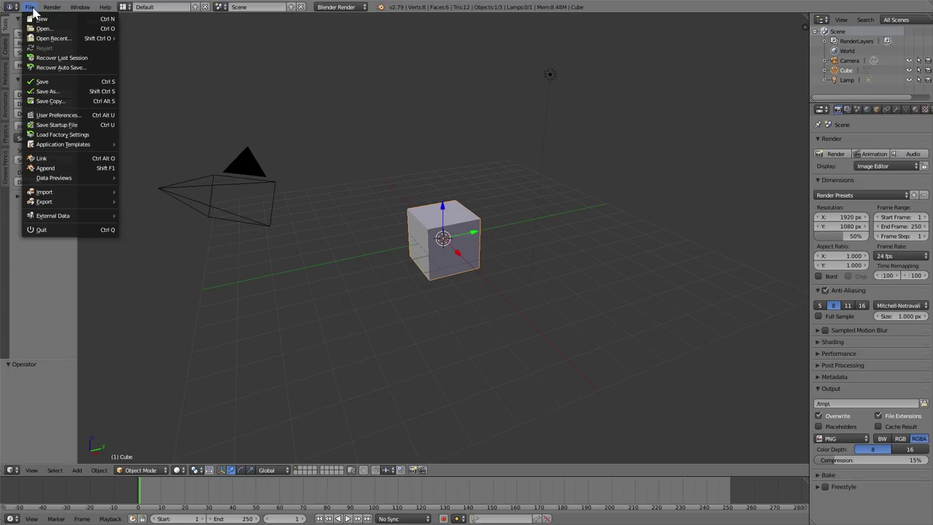
click(57, 117)
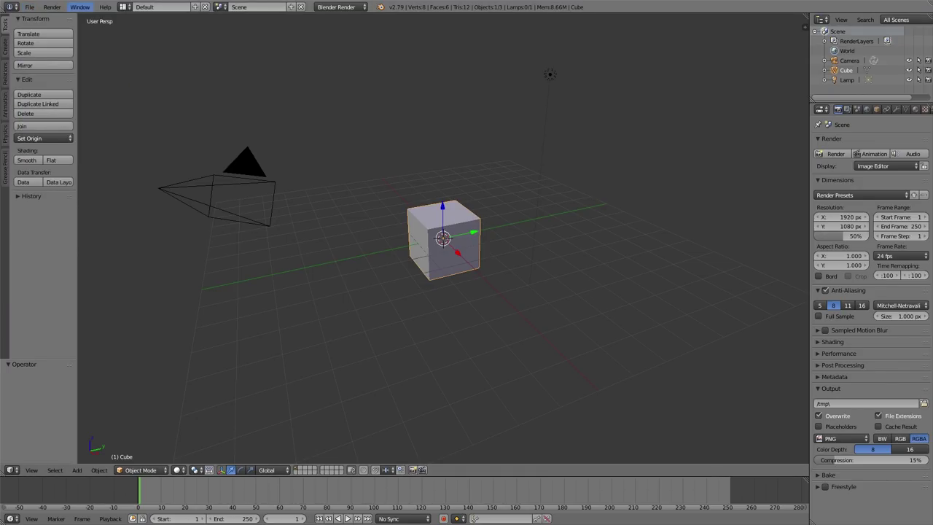
drag(493, 38, 406, 97)
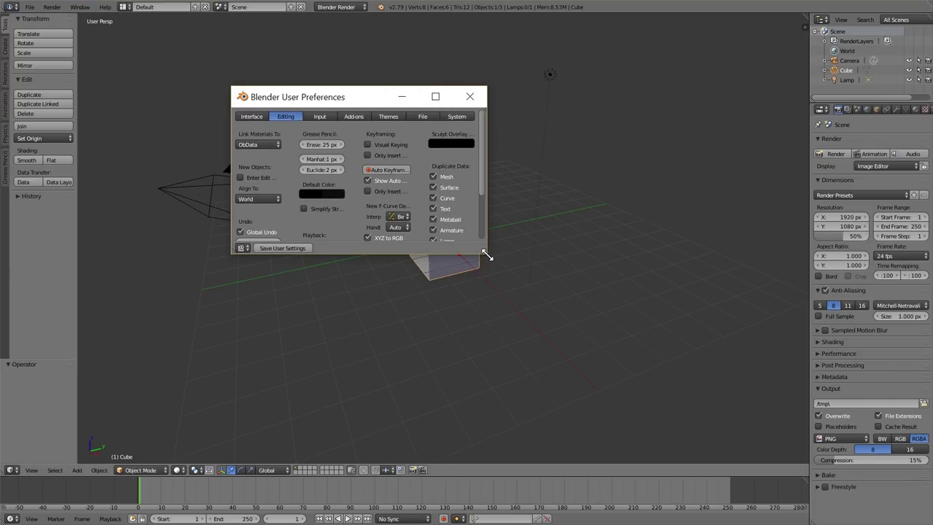
drag(487, 255, 605, 397)
click(354, 118)
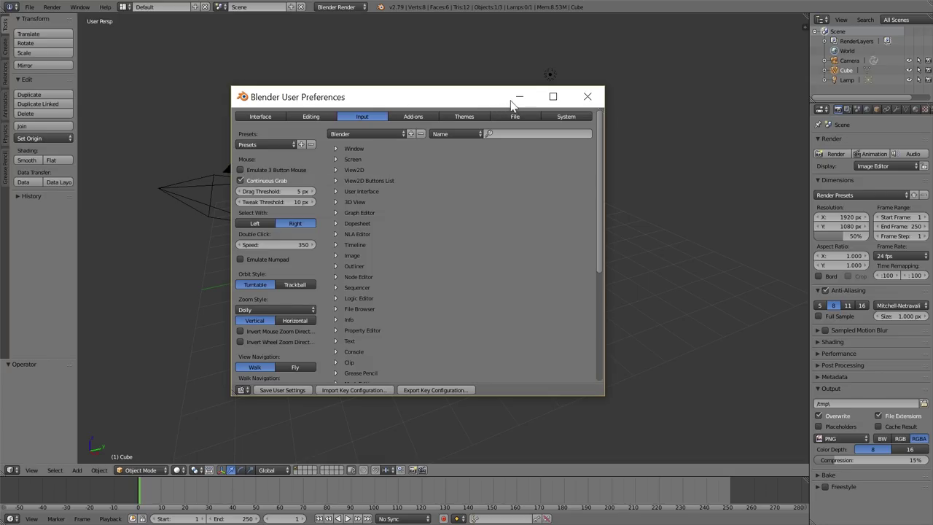
click(517, 101)
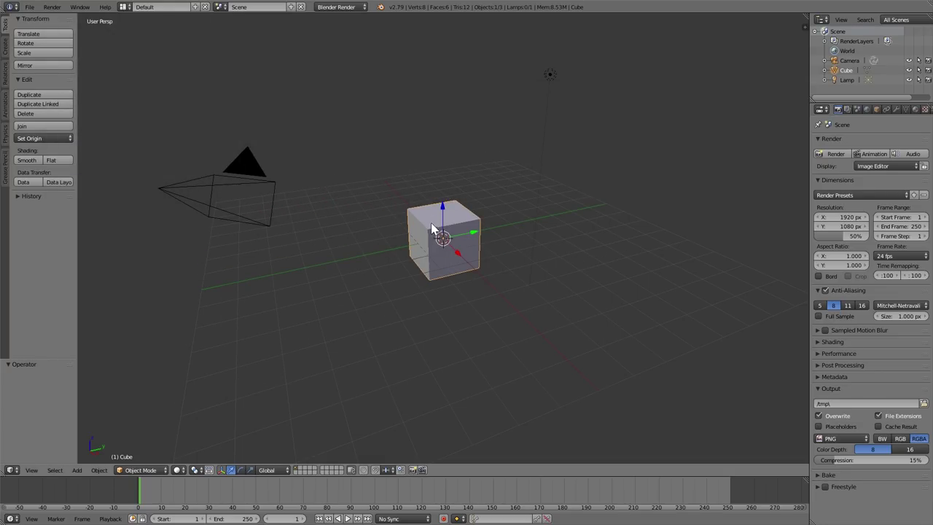
Orbit, pan and zoom the 3D view around the default cube.
mouse_move(427, 234)
middle_down()
mouse_move(450, 229)
mouse_move(419, 236)
mouse_move(432, 239)
middle_up()
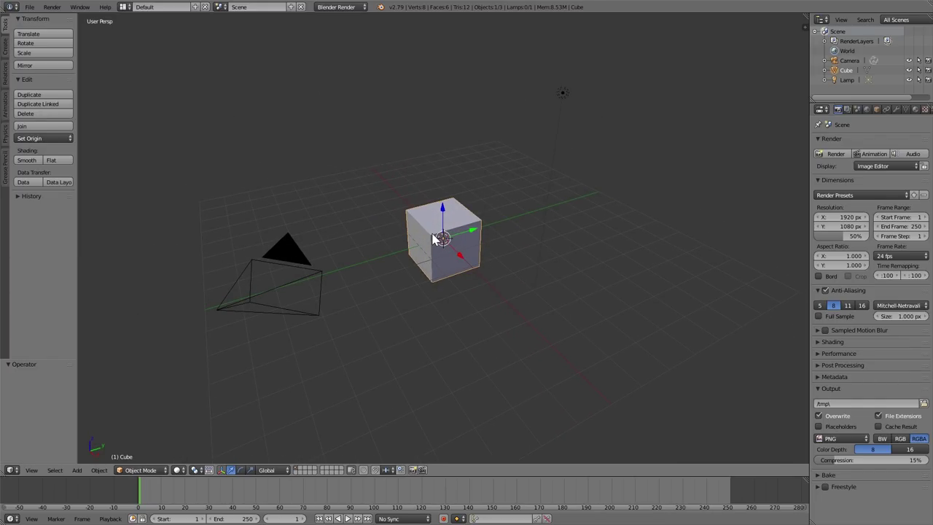
mouse_move(430, 254)
middle_down()
mouse_move(440, 193)
mouse_move(514, 262)
mouse_move(428, 250)
middle_up()
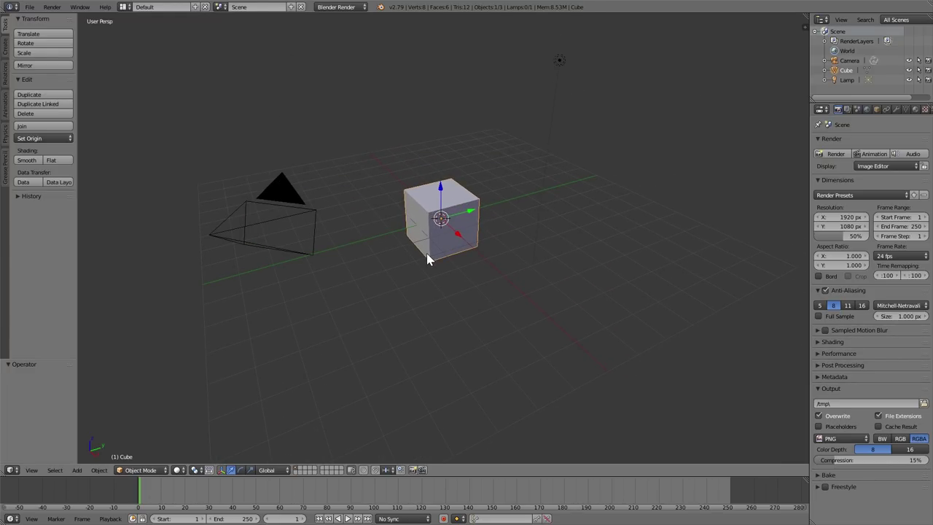
mouse_move(428, 258)
ctrl+middle_down()
mouse_move(438, 173)
mouse_move(423, 320)
mouse_move(430, 259)
ctrl+middle_up()
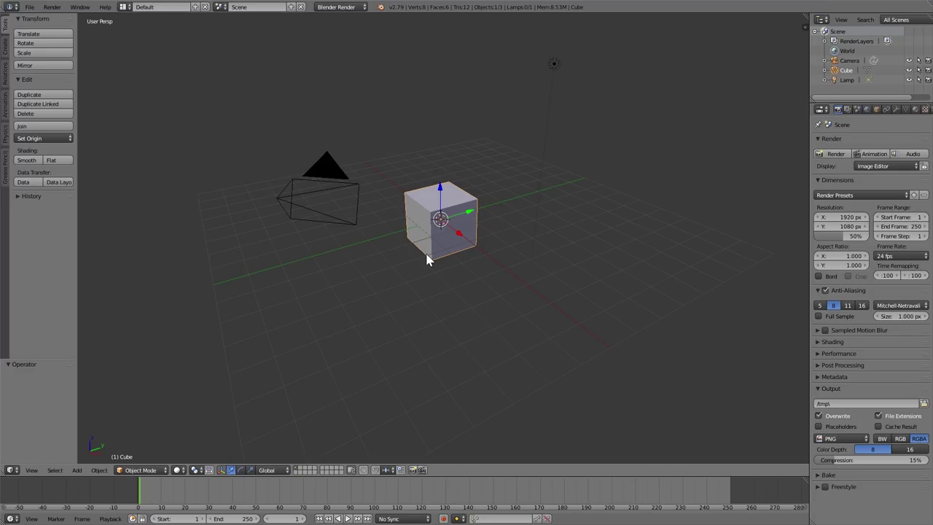
middle_drag(428, 260, 388, 242)
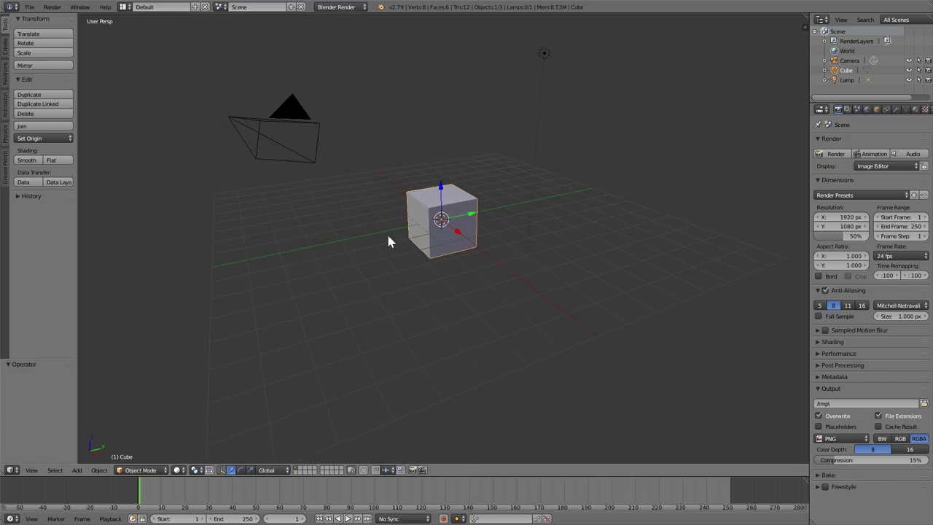
Enable Emulate 3 Button Mouse in the Input preferences and put the preferences window away.
click(29, 7)
click(57, 115)
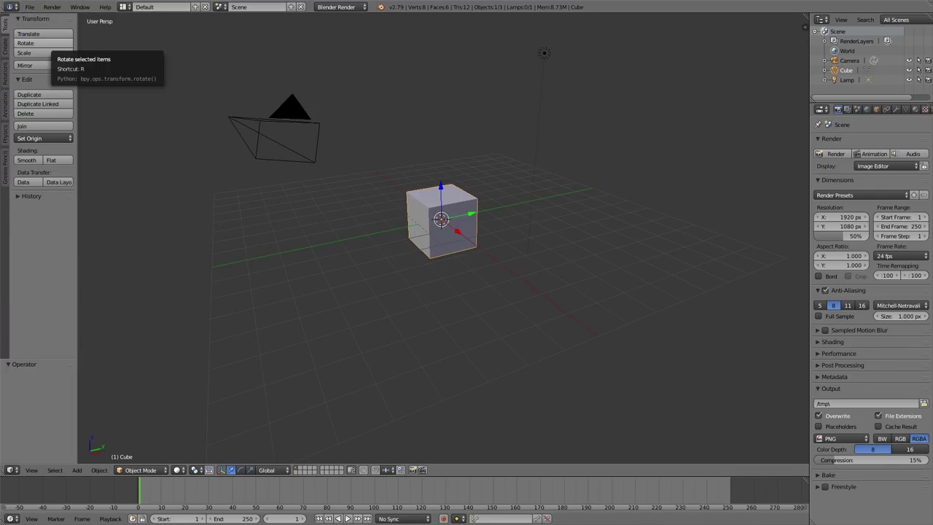
key(ctrl+alt+u)
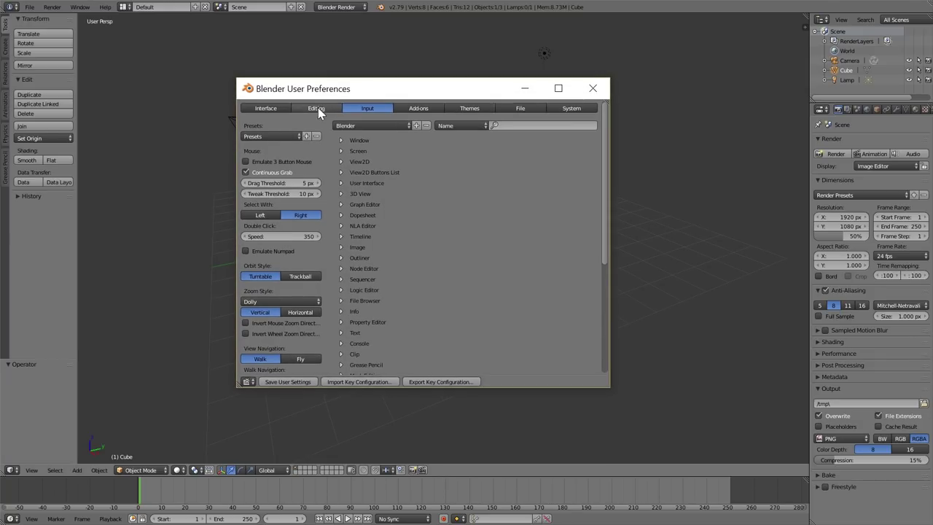
click(247, 162)
click(525, 89)
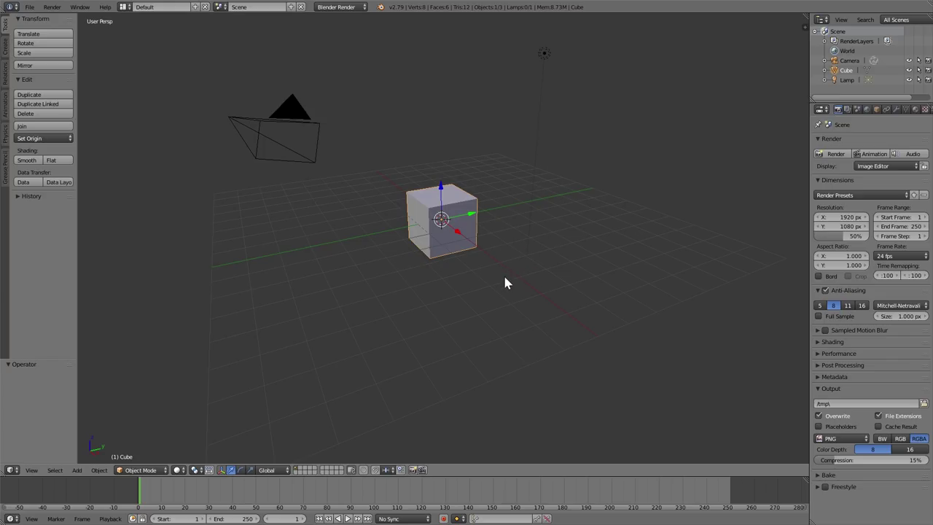
Try the view navigation around the cube with three-button mouse emulation, orbiting and zooming.
mouse_move(503, 280)
middle_down()
mouse_move(562, 298)
mouse_move(489, 292)
mouse_move(546, 270)
mouse_move(504, 312)
mouse_move(528, 290)
mouse_move(498, 285)
mouse_move(523, 301)
mouse_move(521, 281)
mouse_move(513, 286)
middle_up()
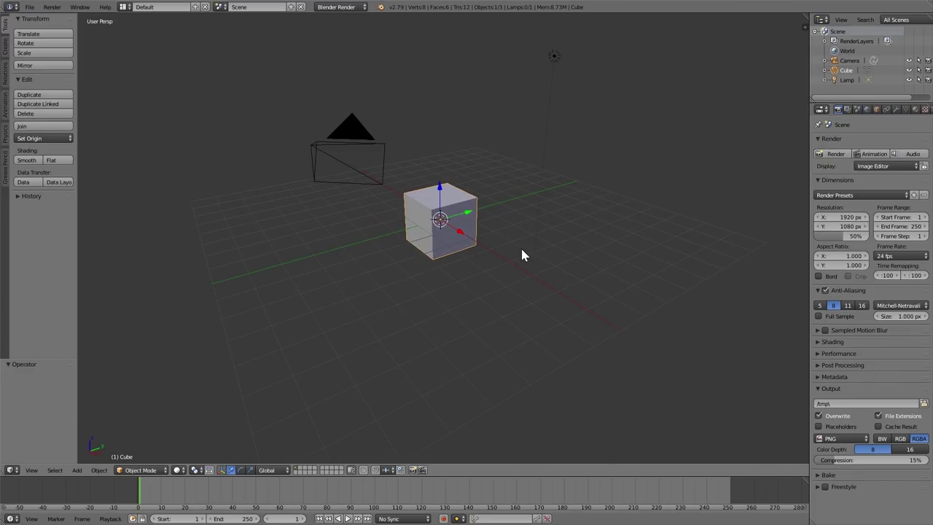
ctrl+middle_drag(492, 256, 520, 281)
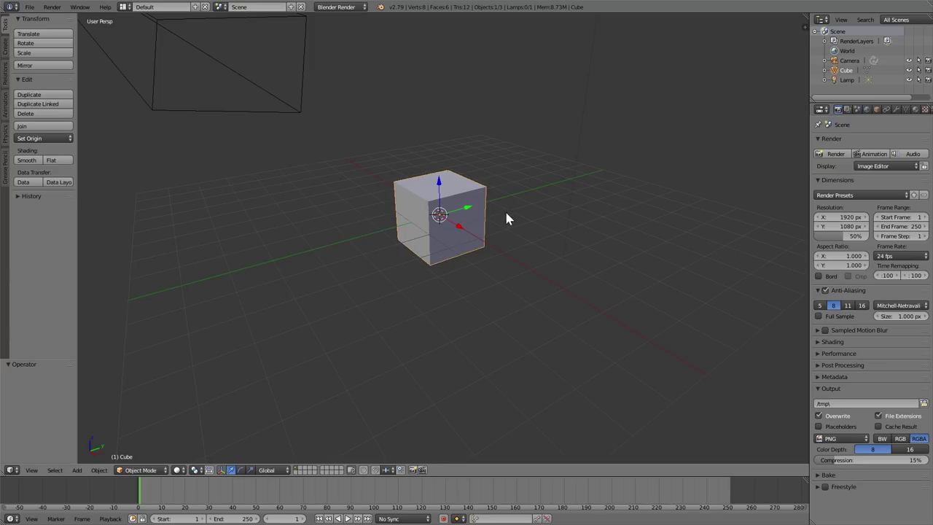
middle_drag(470, 244, 503, 297)
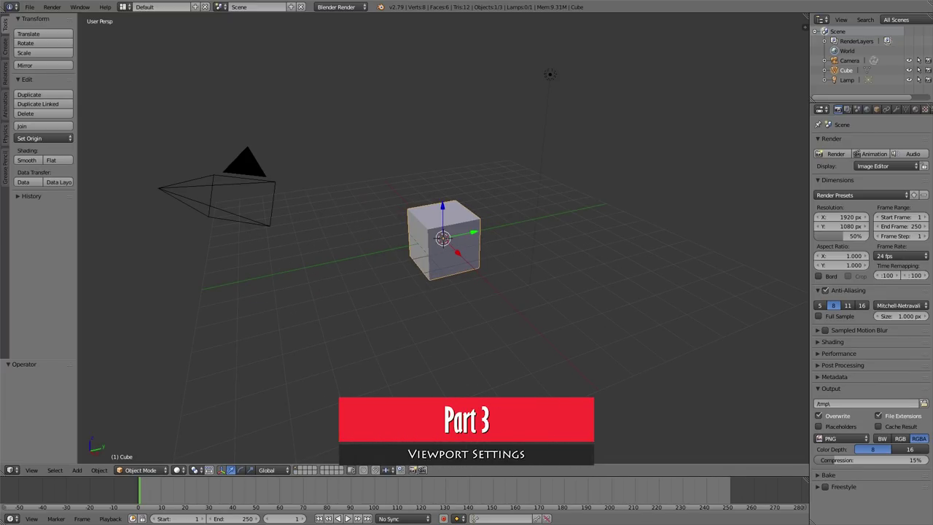
Delete the default cube and add a UV sphere mesh in its place.
scroll(528, 347, up, 5)
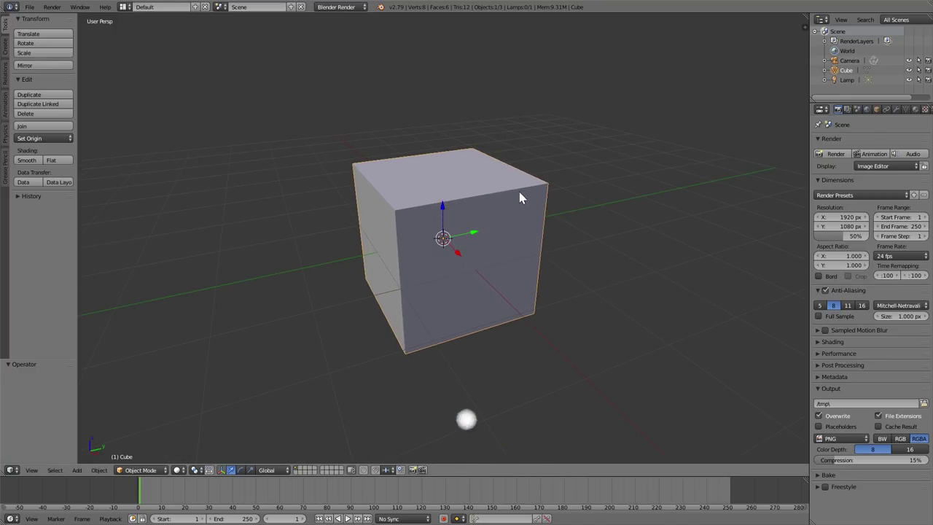
key(x)
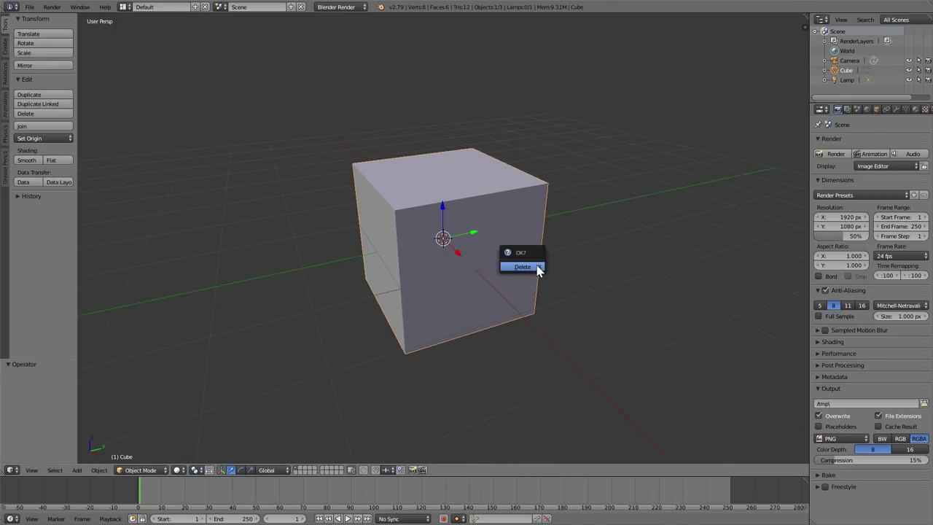
click(537, 267)
key(shift+a)
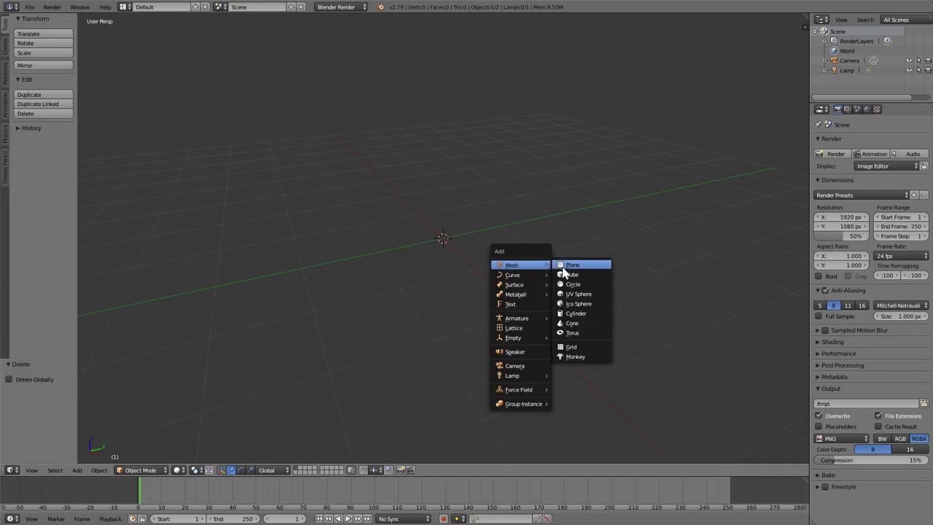
click(583, 295)
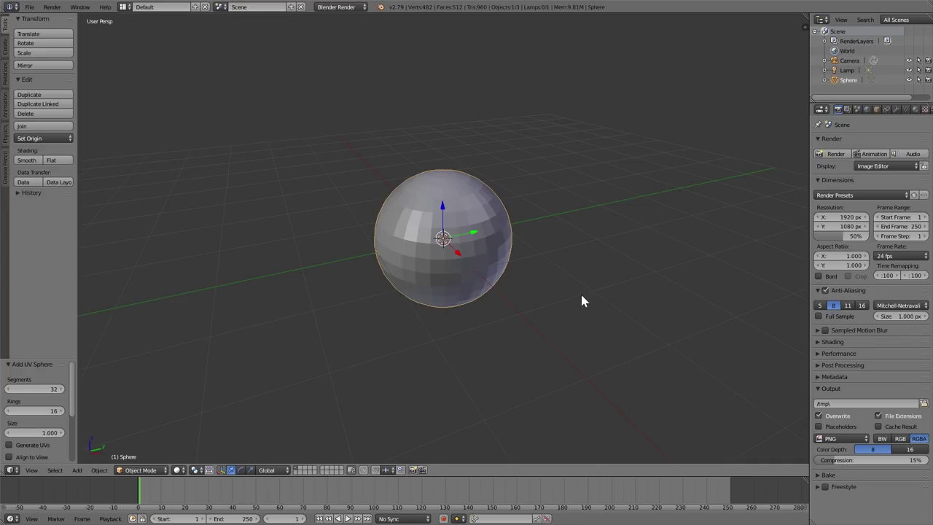
Show the 3D view's properties and set the viewport lens to 100.
scroll(576, 284, up, 4)
key(n)
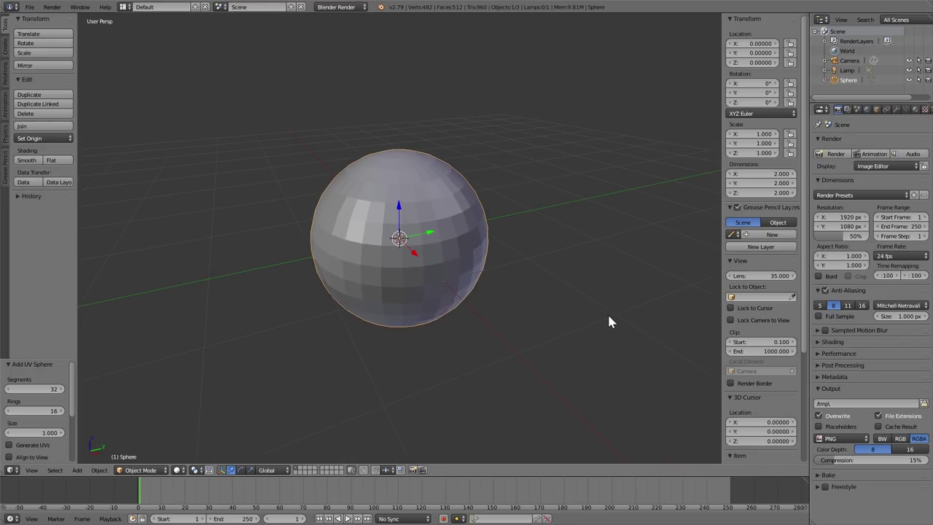
scroll(526, 340, up, 2)
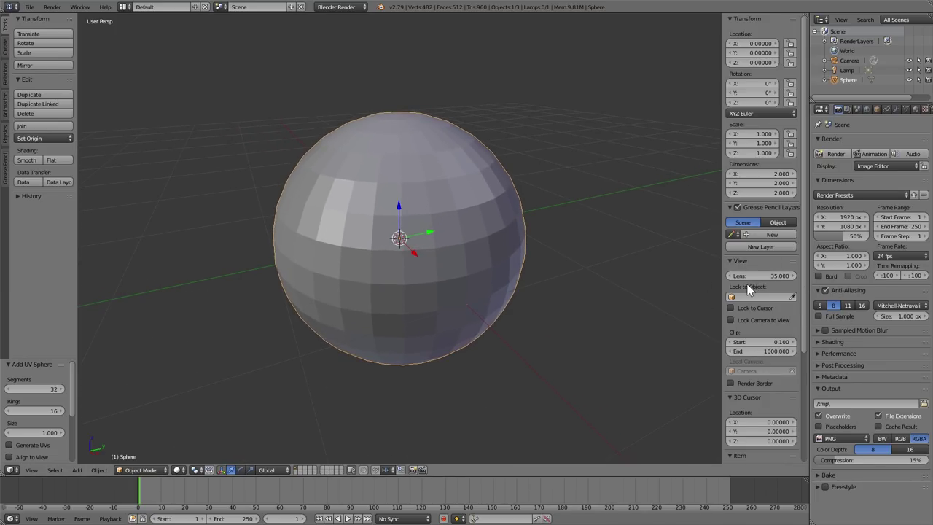
scroll(592, 361, up, 3)
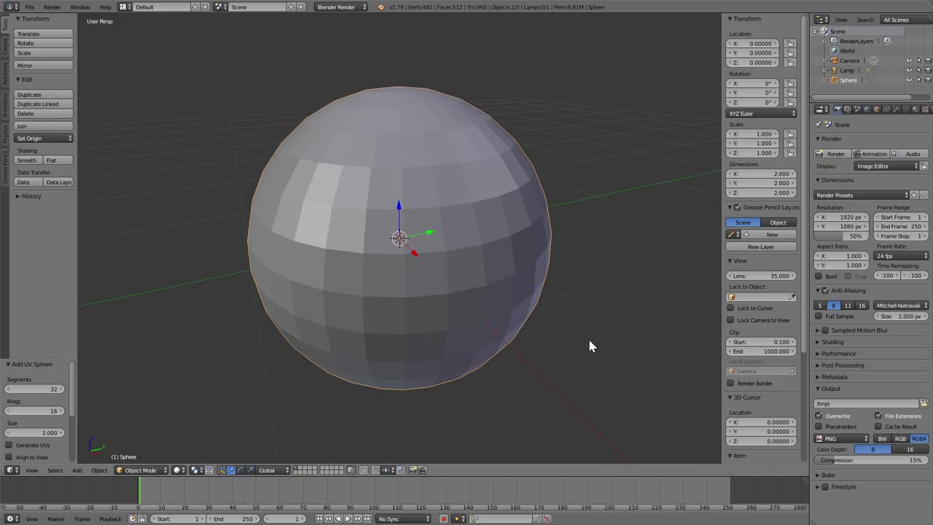
scroll(588, 336, down, 2)
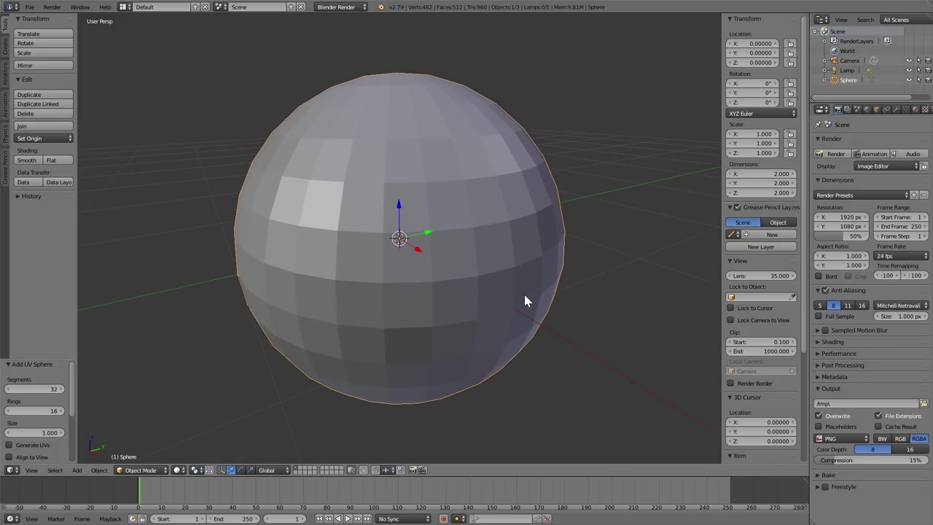
middle_drag(523, 299, 435, 267)
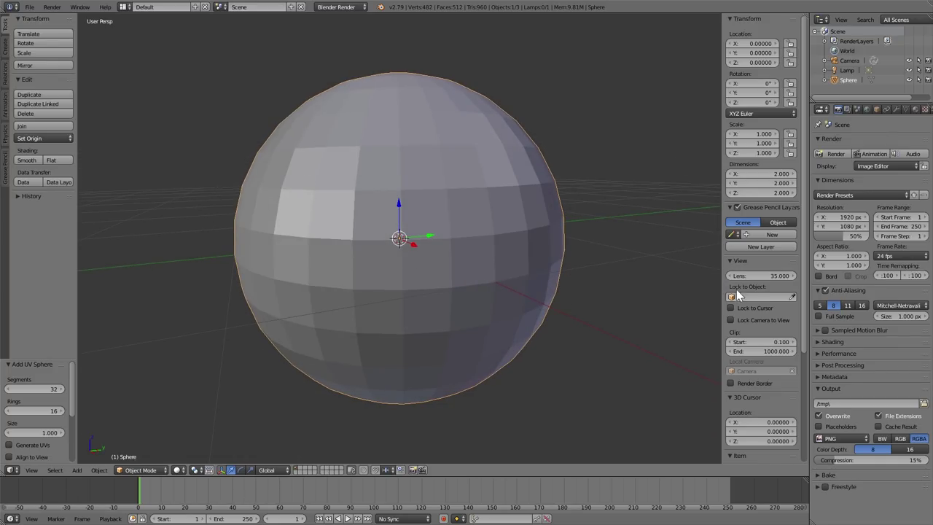
click(764, 275)
text(100)
key(Return)
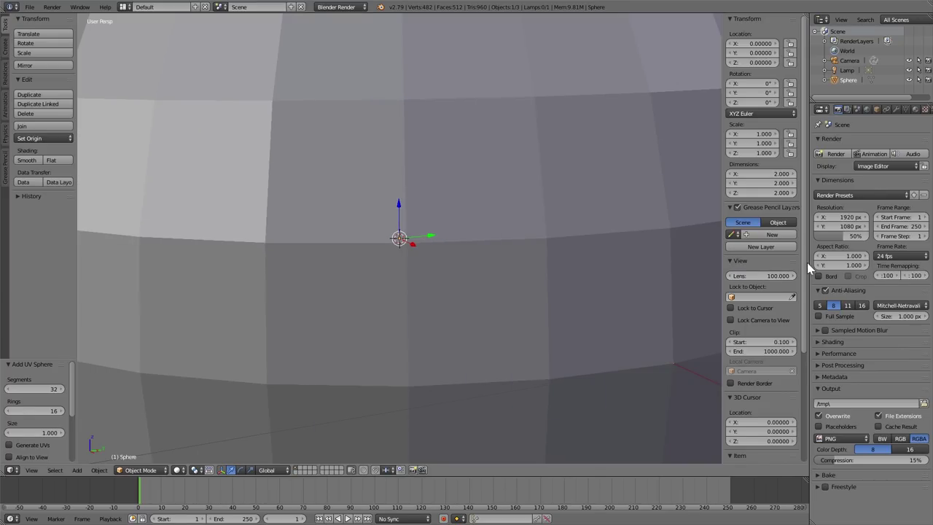
Turn on Matcap shading for the viewport and choose the matte dark red material.
scroll(657, 314, down, 8)
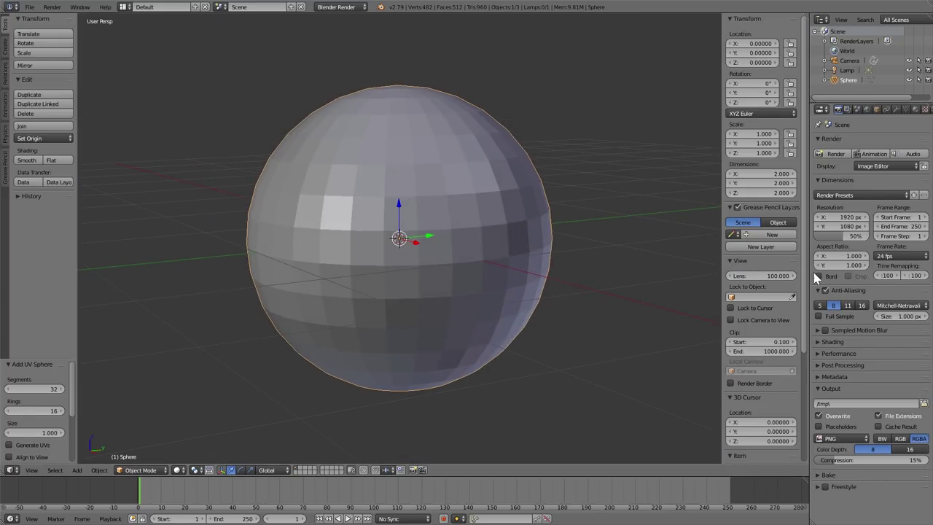
drag(801, 270, 796, 396)
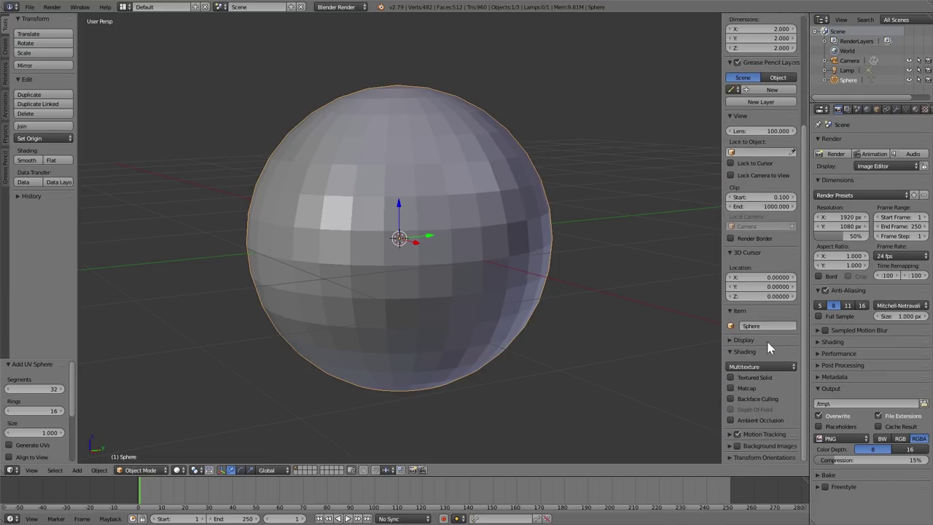
click(731, 387)
click(758, 409)
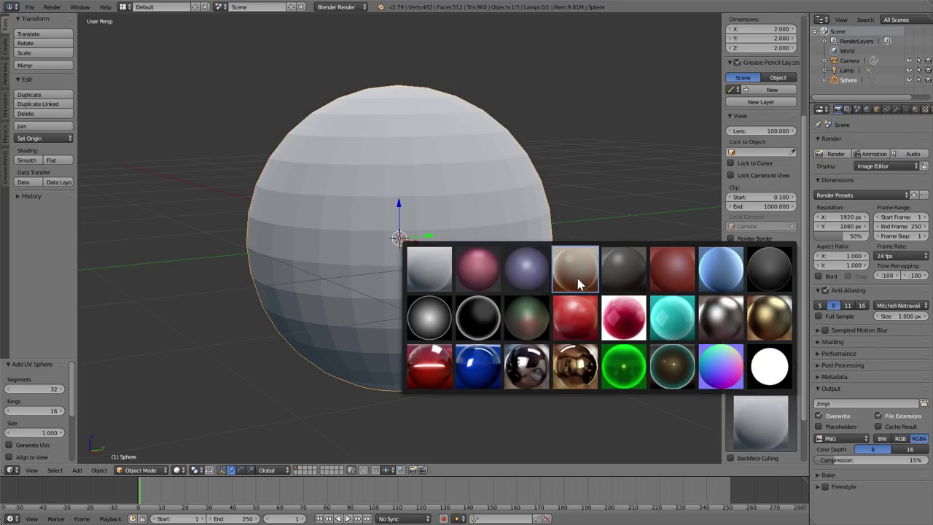
click(673, 271)
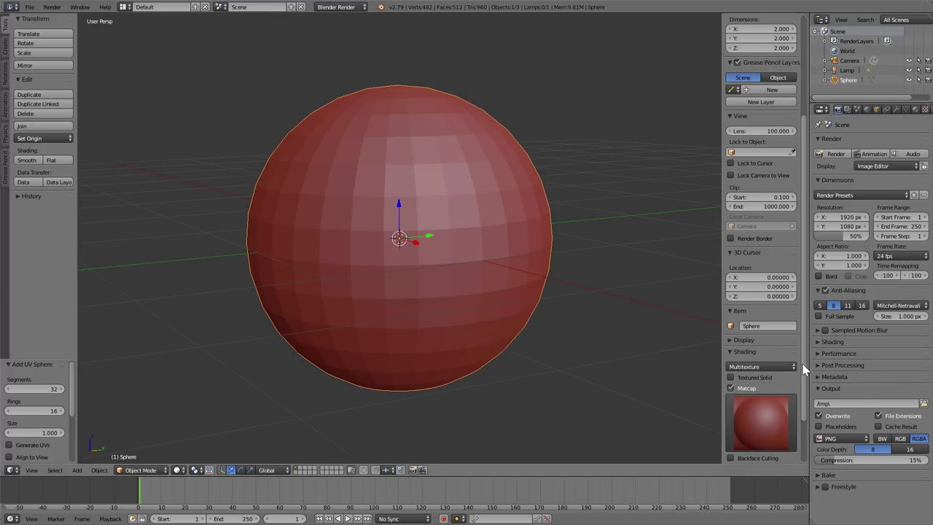
Enable Ambient Occlusion in the viewport shading settings.
scroll(802, 372, down, 3)
shift+middle_drag(619, 417, 624, 382)
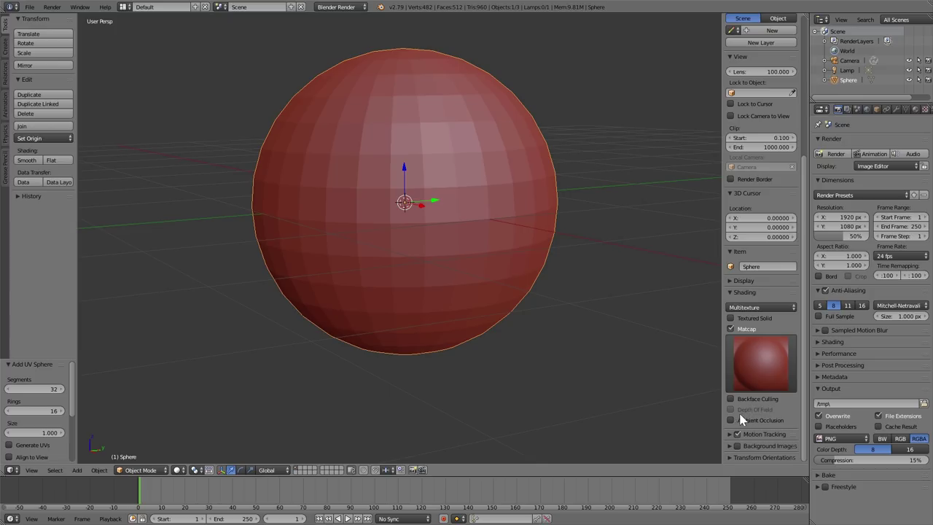
click(731, 421)
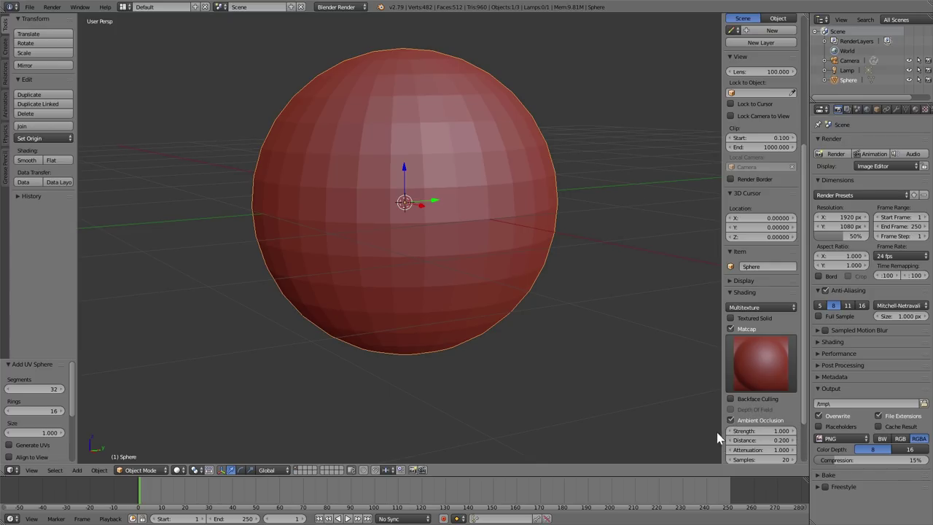
Duplicate the sphere and place the copy so that it overlaps the original.
shift+middle_drag(594, 342, 555, 343)
scroll(593, 335, down, 1)
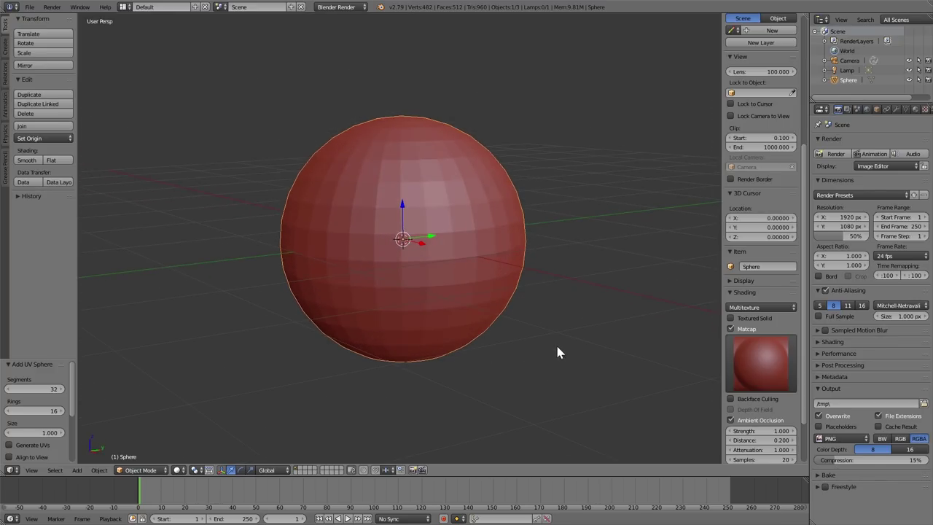
key(shift+d)
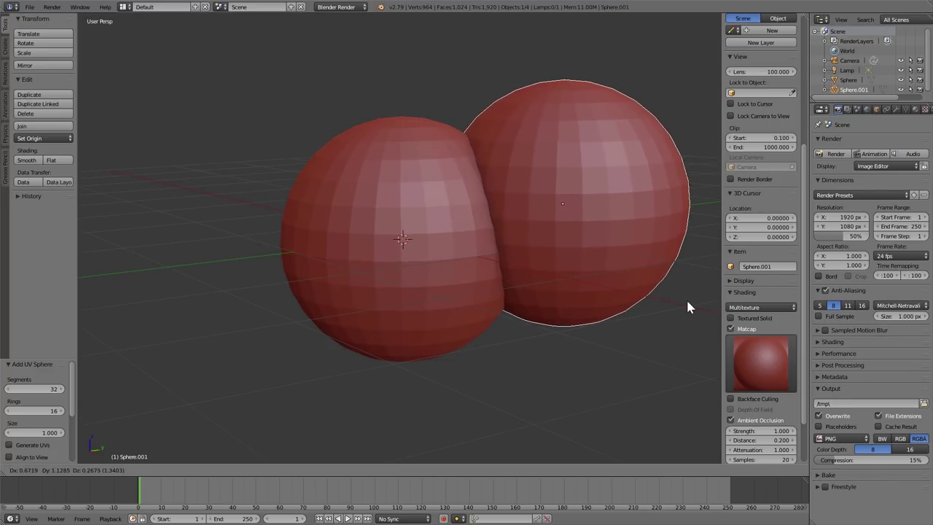
click(686, 297)
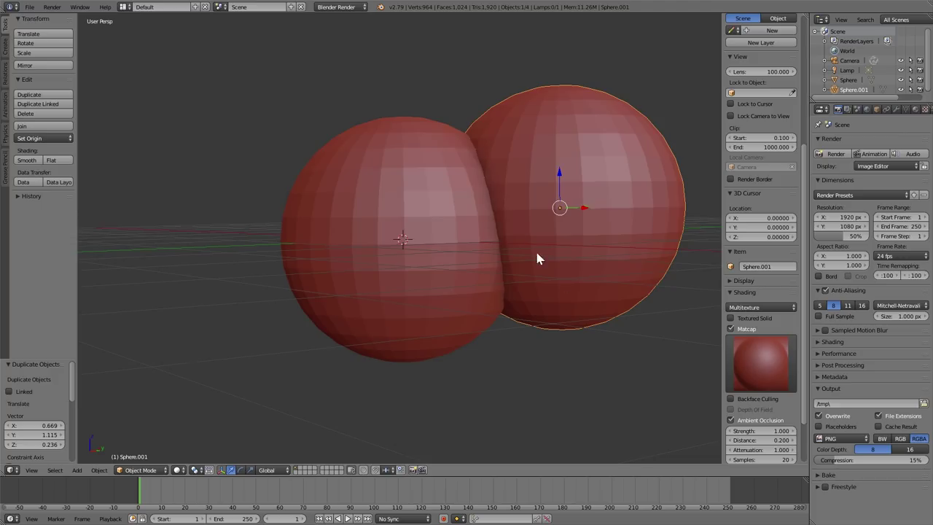
Turn Ambient Occlusion off to compare the shading where the two spheres meet, and turn it back on.
click(732, 421)
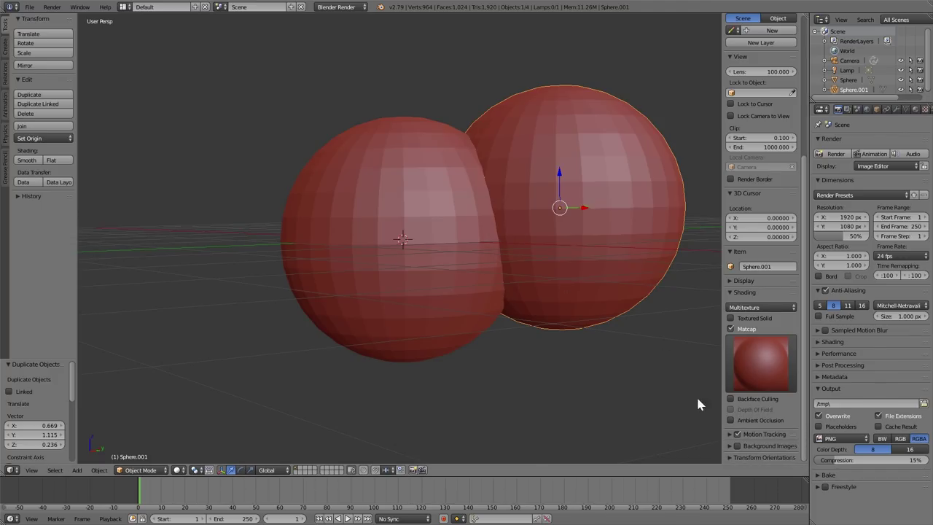
middle_drag(697, 395, 600, 379)
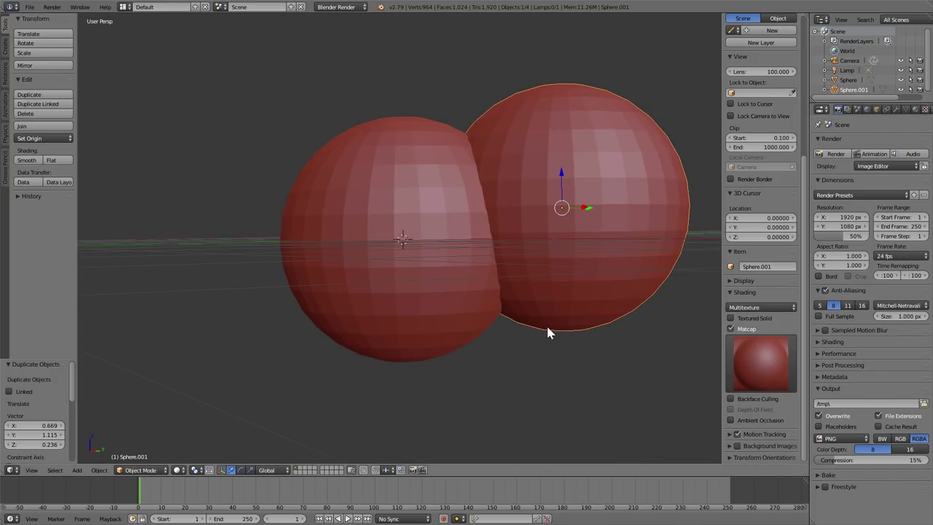
middle_drag(550, 351, 560, 355)
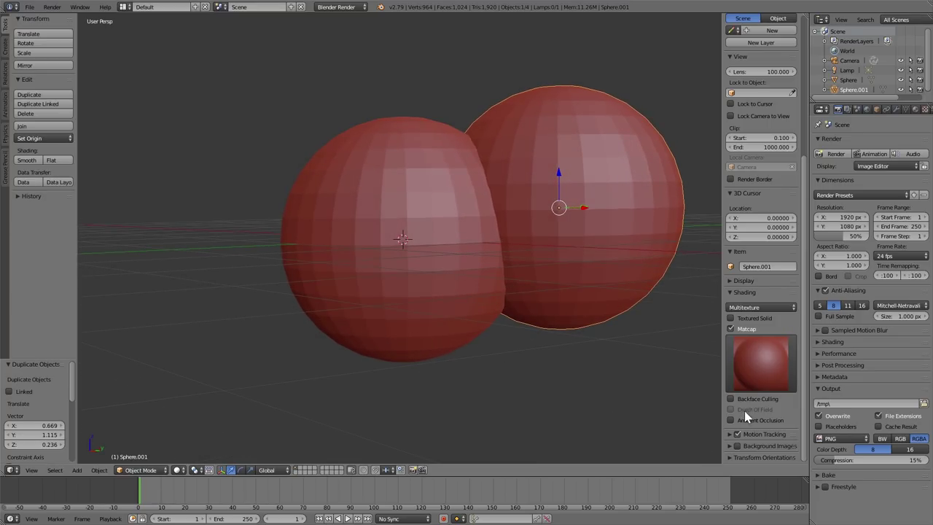
click(732, 420)
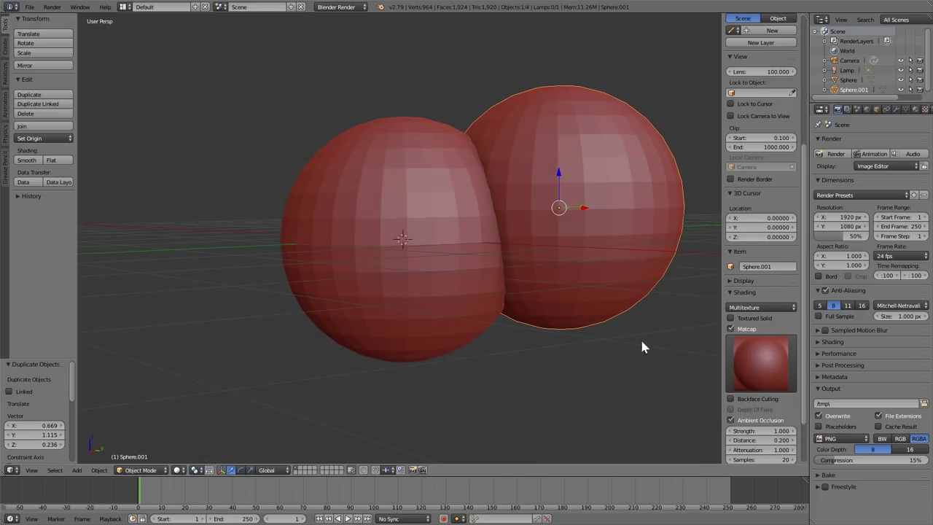
Delete the duplicated sphere, leaving only the original in the scene.
middle_drag(640, 337, 677, 316)
key(Delete)
scroll(593, 321, down, 2)
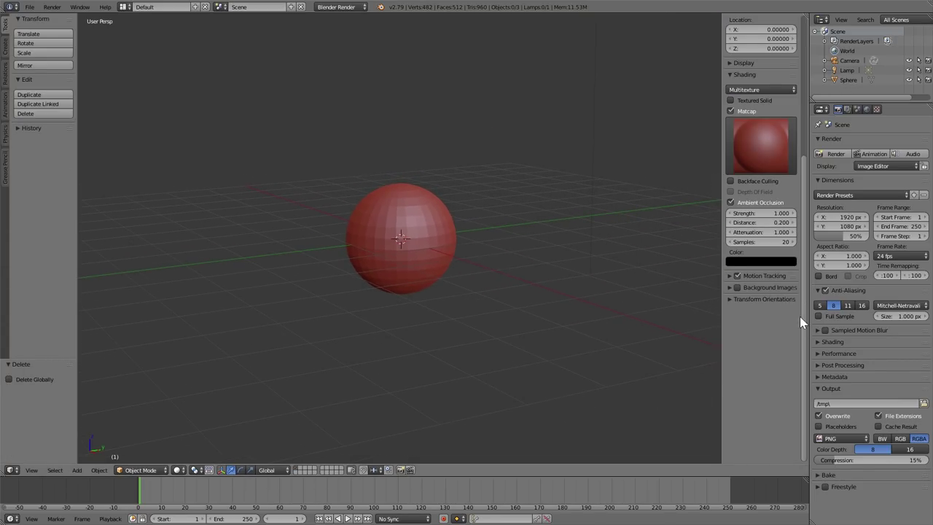
Save the current scene and viewport settings as the startup file.
drag(803, 329, 816, 175)
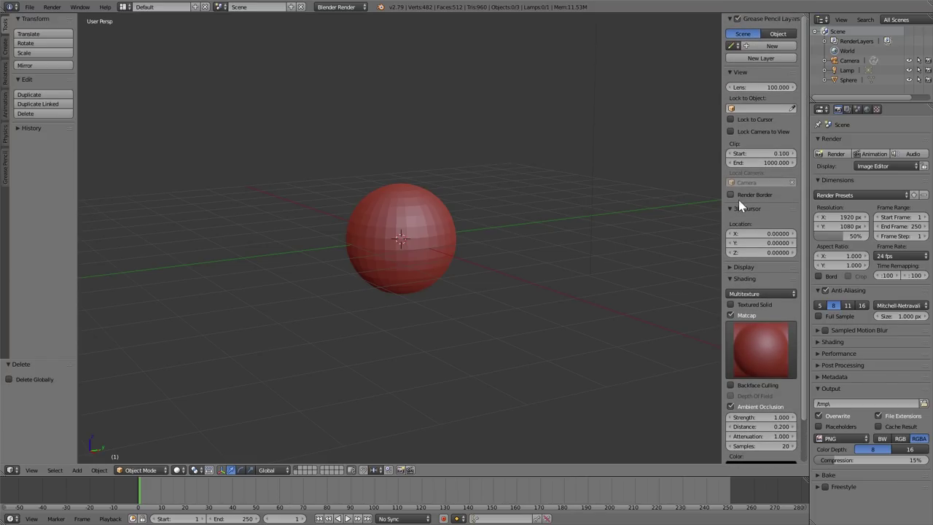
click(30, 6)
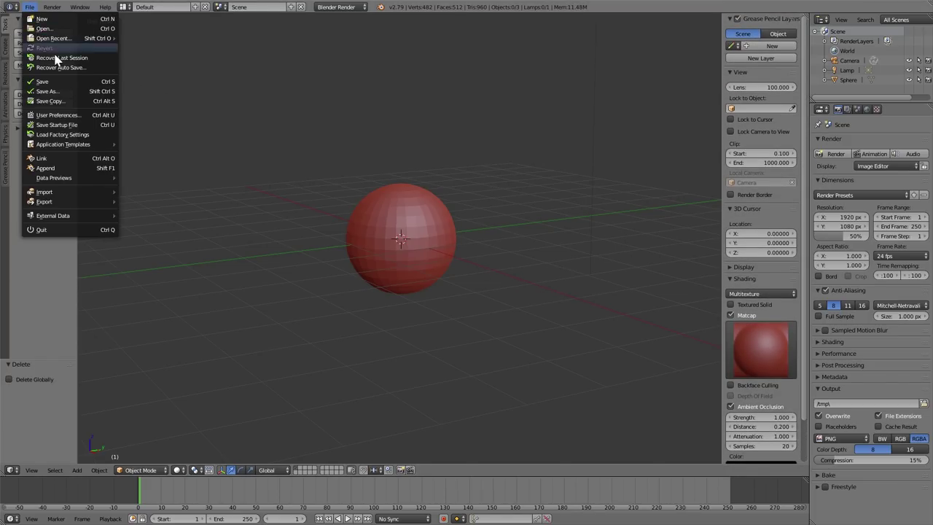
click(91, 128)
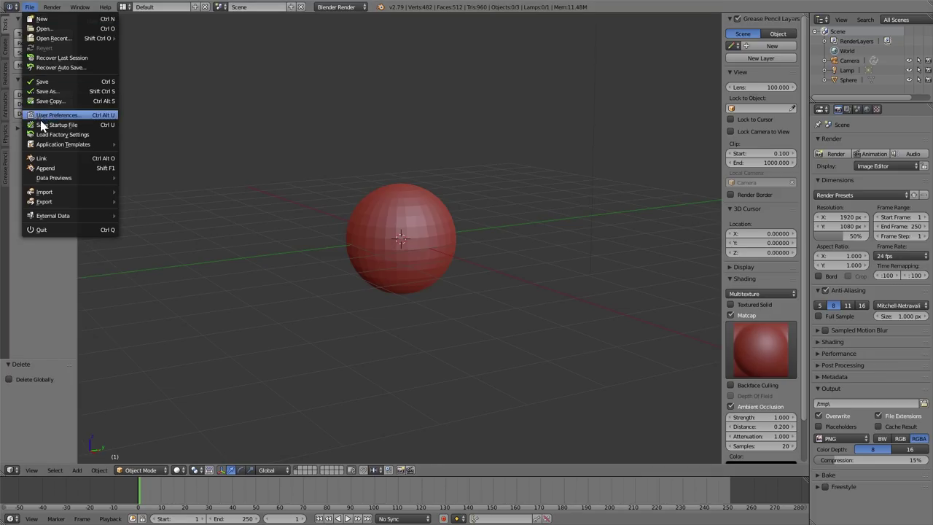
click(43, 124)
click(41, 127)
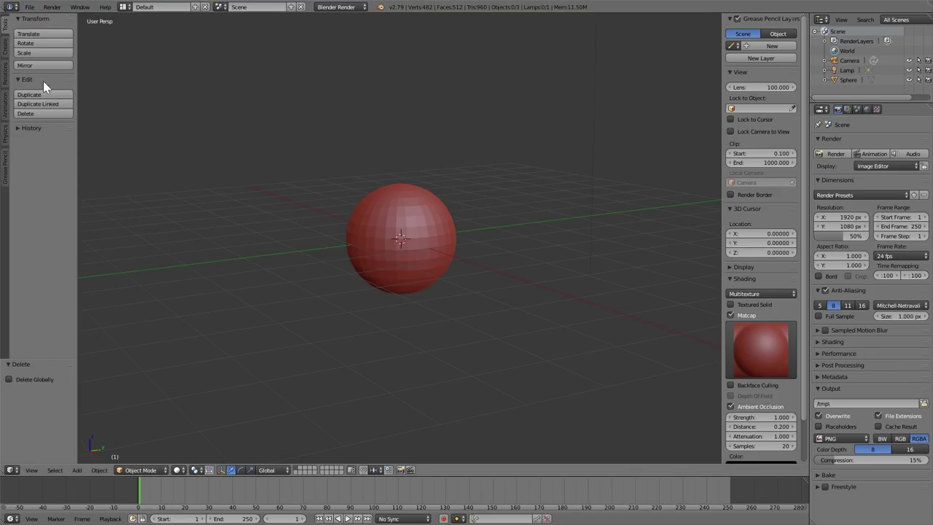
Start a new file by reloading the start-up file.
click(32, 7)
click(38, 22)
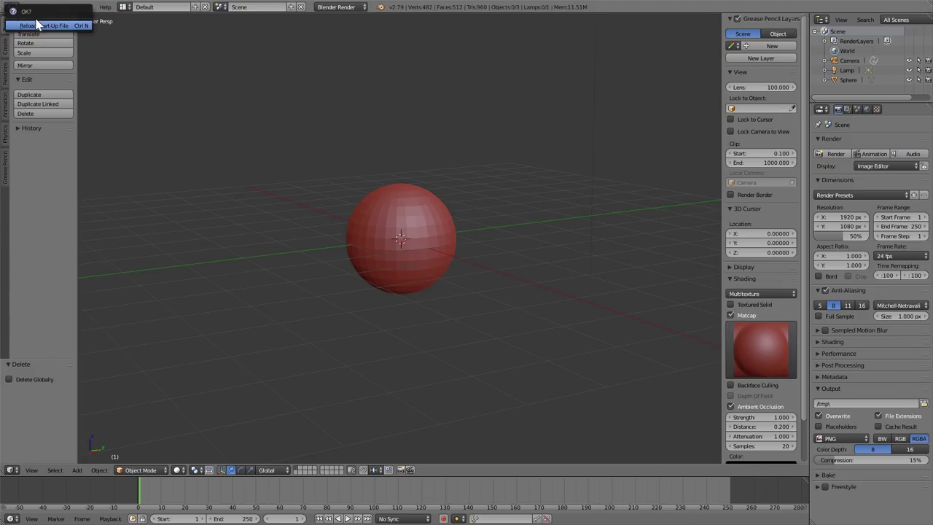
click(37, 26)
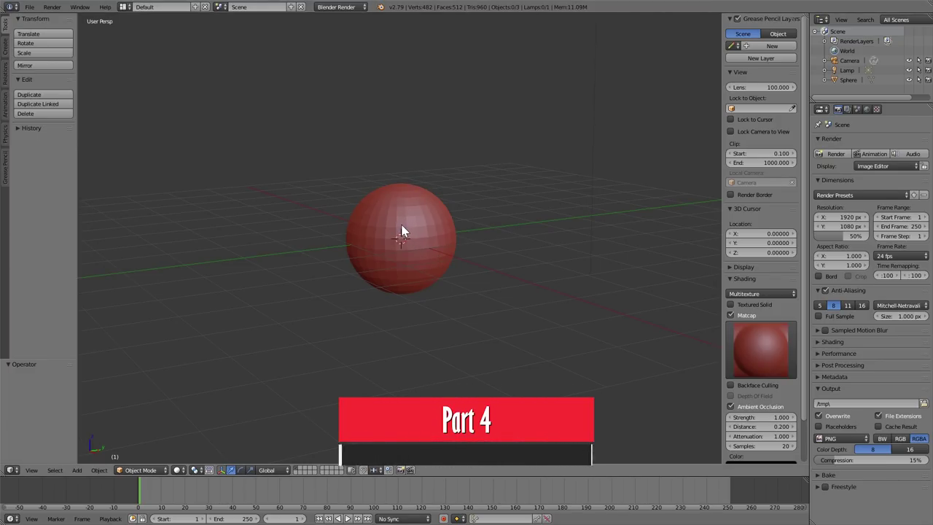
Select the sphere and switch it from Object Mode to Sculpt Mode.
right_click(403, 226)
click(145, 468)
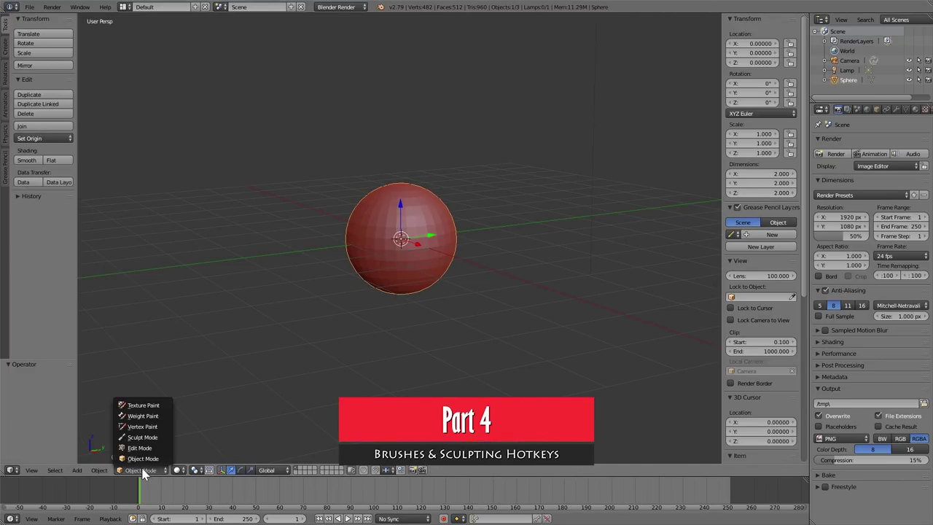
click(142, 437)
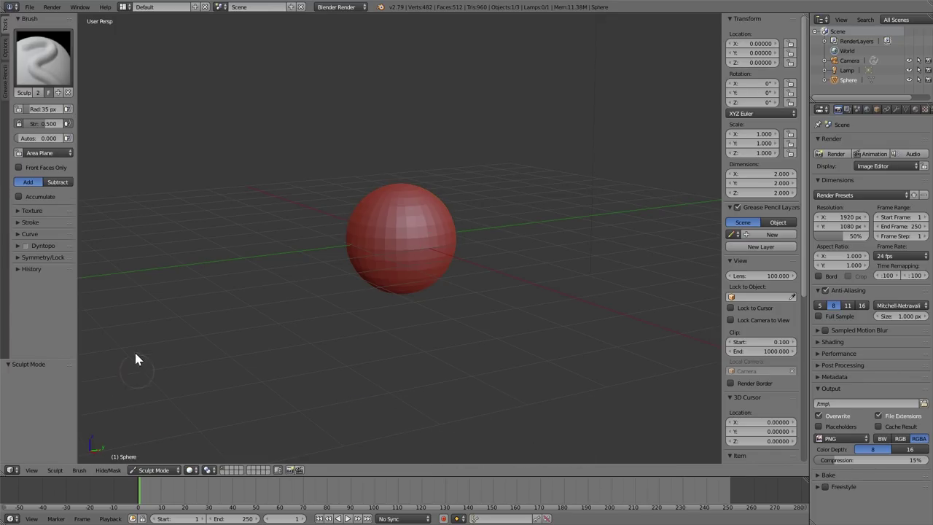
Browse the available sculpt brushes, choosing Clay Strips and after it Crease.
click(54, 59)
click(47, 65)
scroll(443, 244, up, 1)
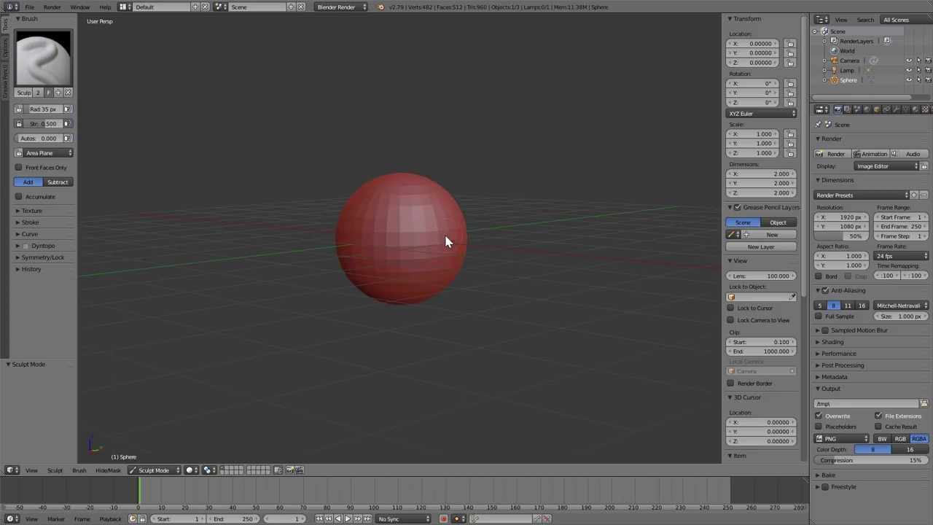
middle_drag(266, 175, 266, 200)
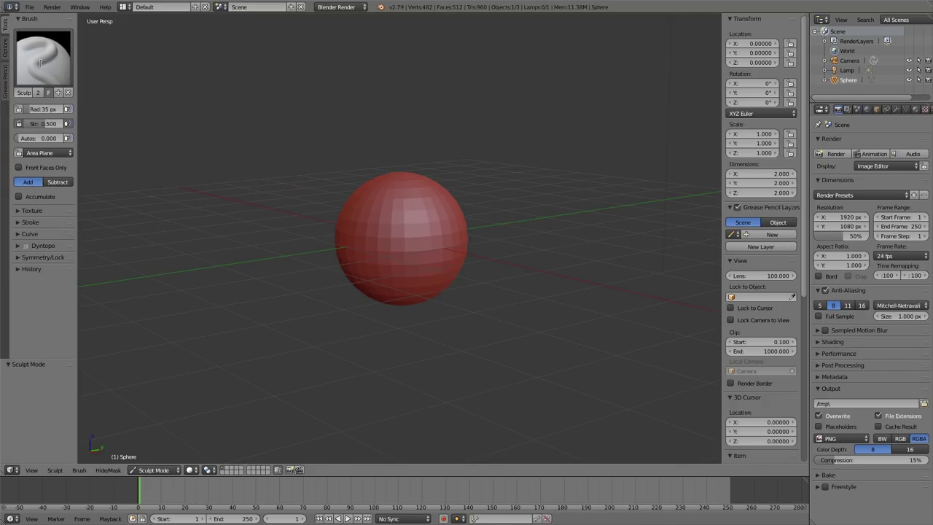
click(68, 108)
click(49, 54)
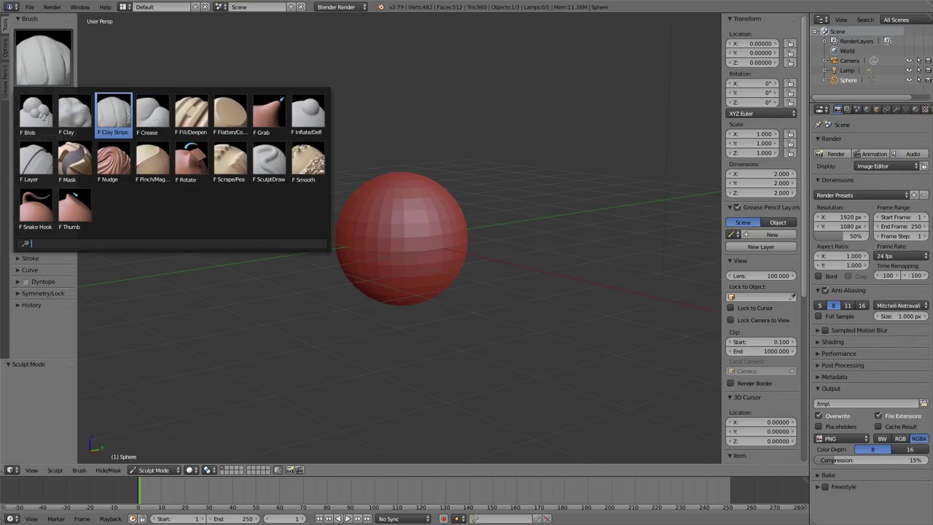
click(122, 118)
click(57, 65)
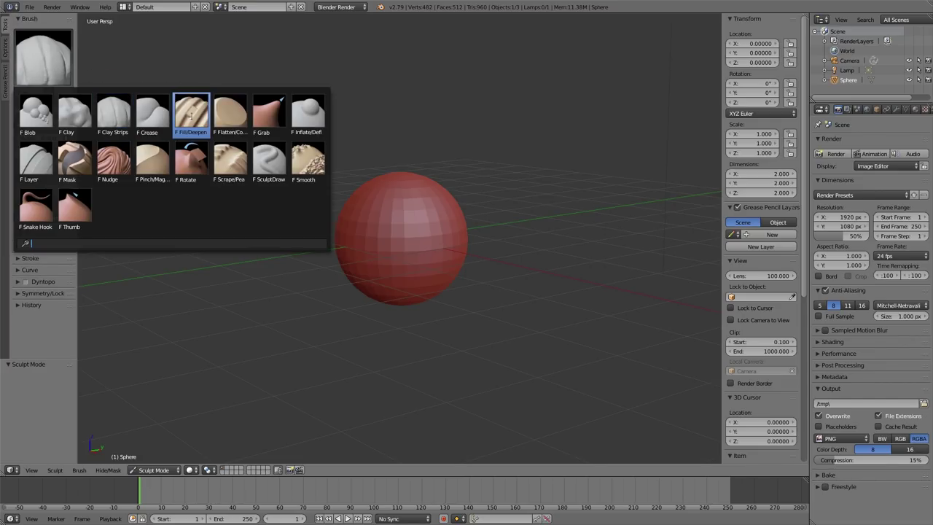
click(157, 113)
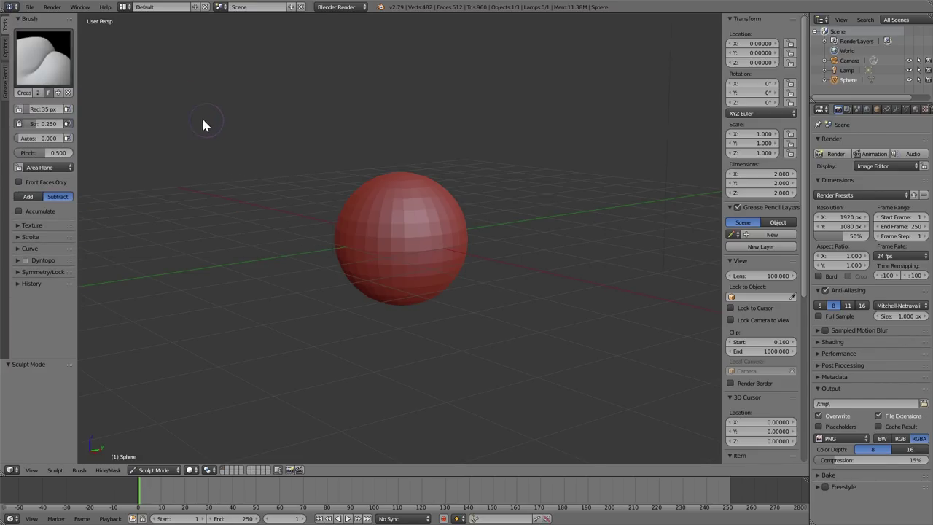
Switch the sculpt brush to Grab and after it to Inflate.
click(43, 62)
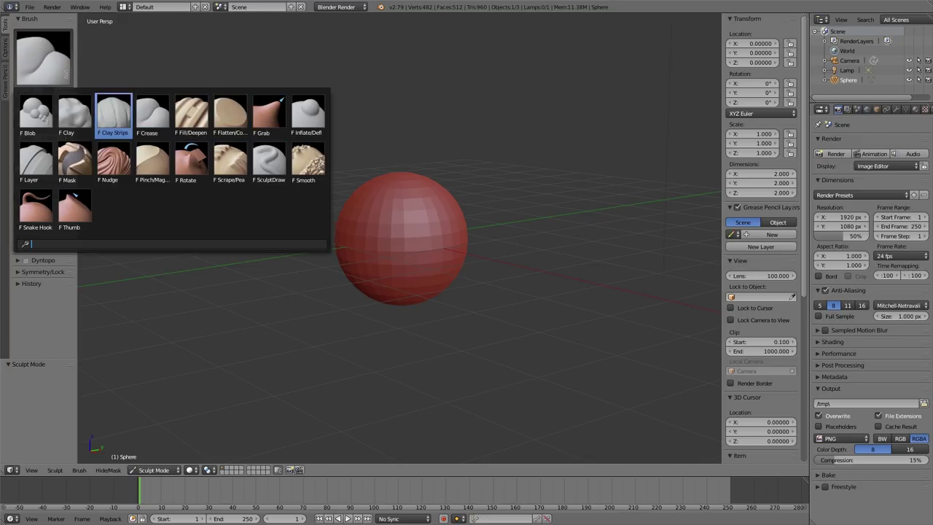
click(151, 113)
key(g)
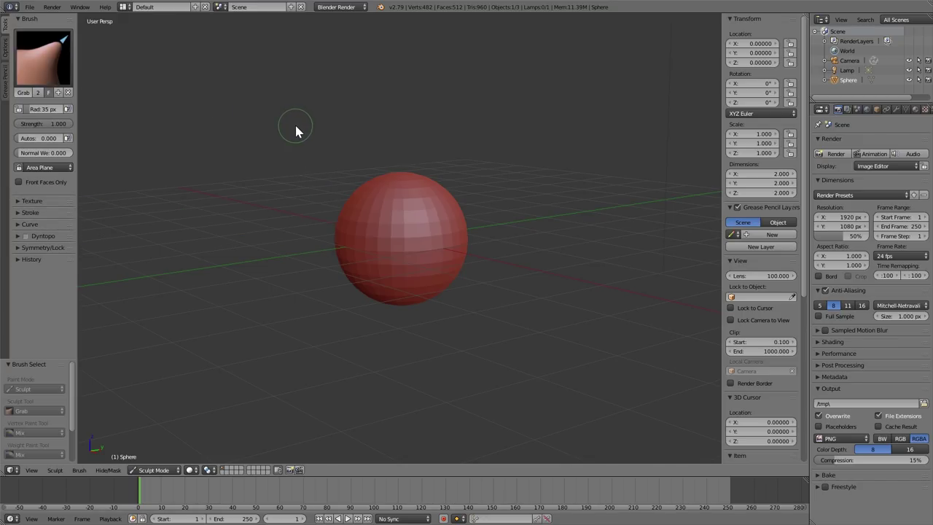
click(67, 74)
click(129, 75)
key(i)
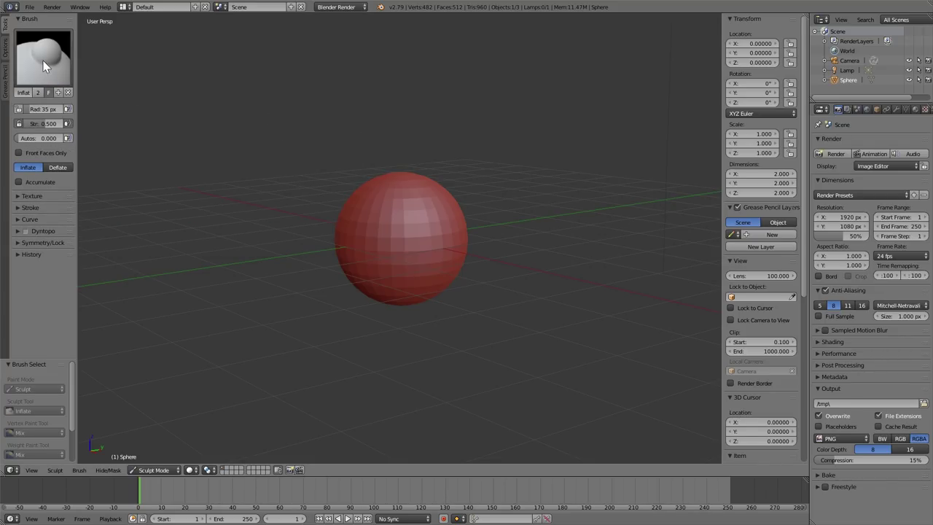
Switch the sculpt brush to Mask and after it to Pinch.
click(43, 60)
key(m)
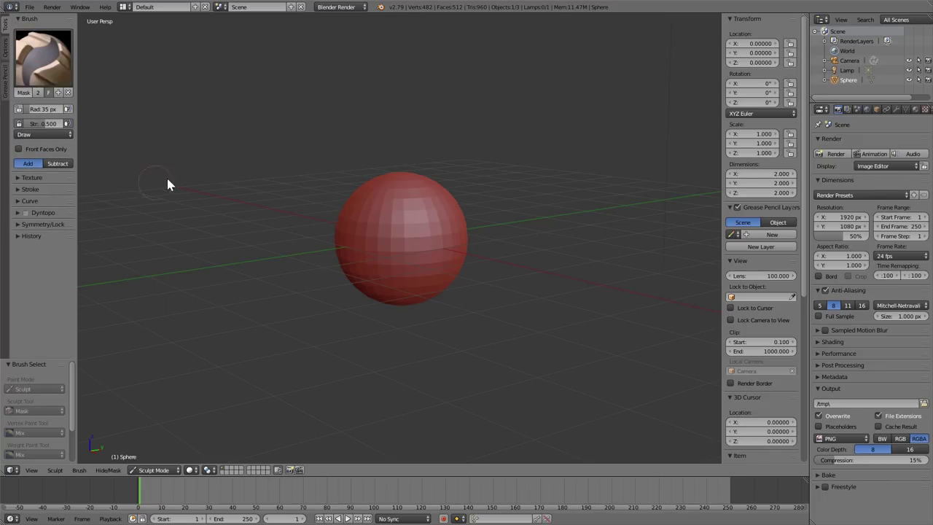
click(60, 72)
key(p)
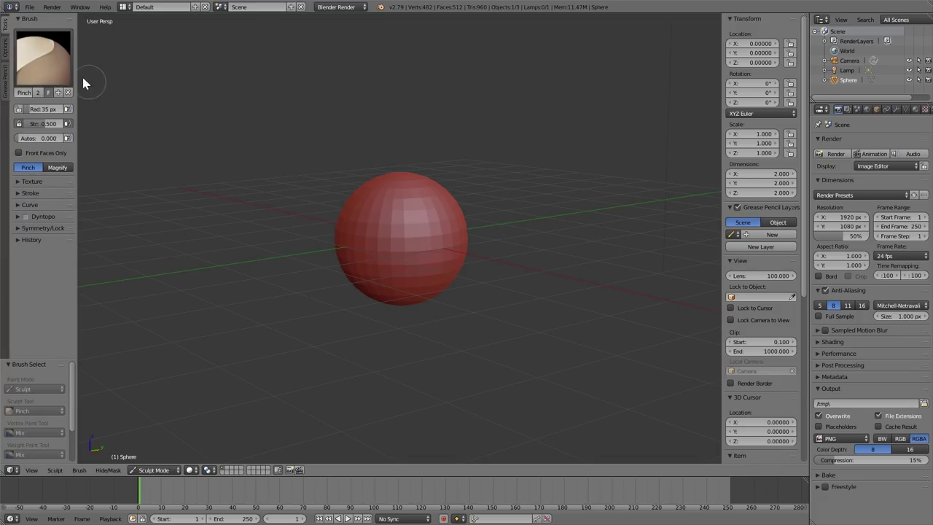
Switch the sculpt brush to Scrape, and finish with SculptDraw as the active brush.
click(62, 73)
key(shift+4)
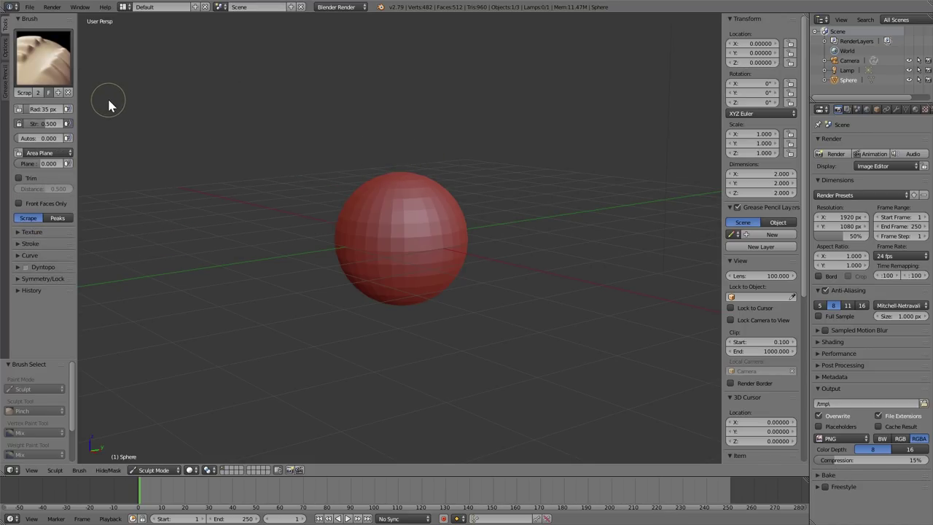
click(61, 71)
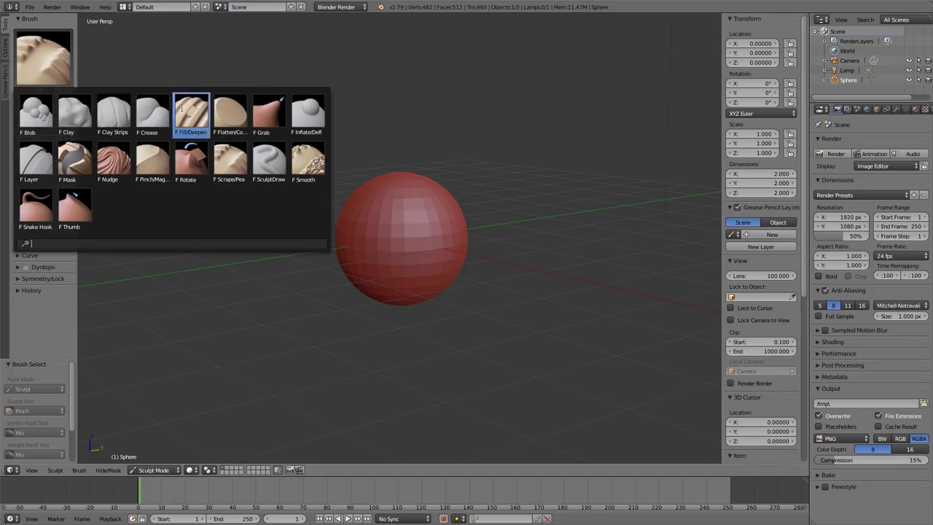
key(x)
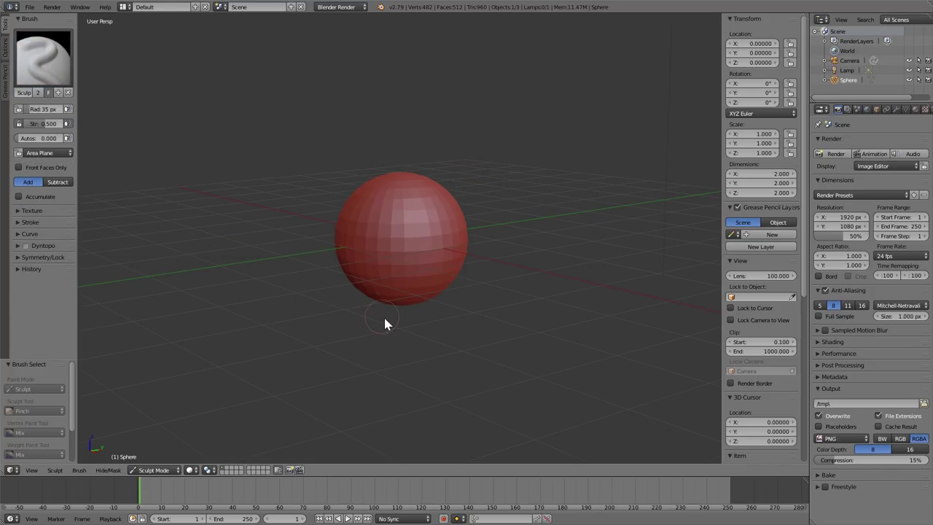
Enlarge the SculptDraw brush radius to 85 px over the sphere.
scroll(393, 309, up, 3)
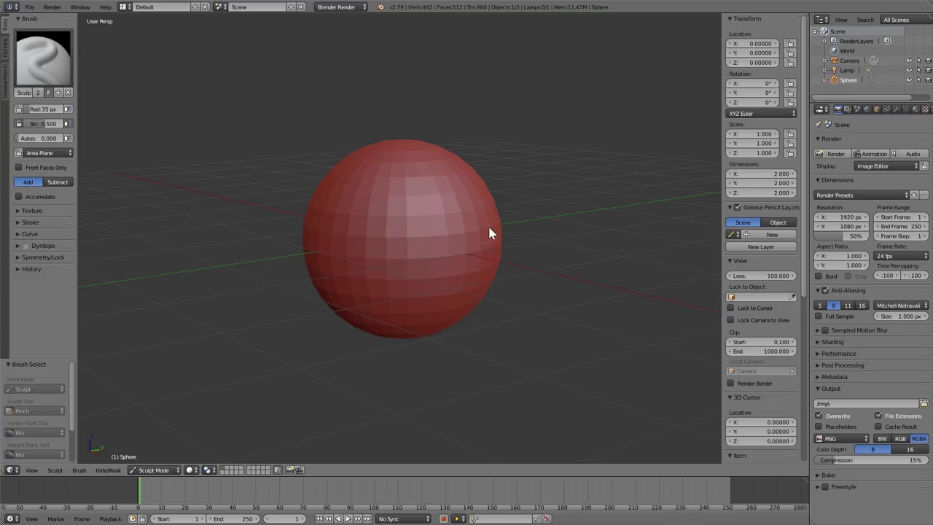
key(f)
click(472, 248)
Try SculptDraw strokes that raise mirrored bumps on the sphere's sides, undoing each one.
mouse_move(452, 243)
mouse_down()
mouse_move(445, 256)
mouse_move(452, 250)
mouse_move(432, 244)
mouse_up()
mouse_move(432, 243)
middle_down()
mouse_move(521, 241)
mouse_move(505, 232)
middle_up()
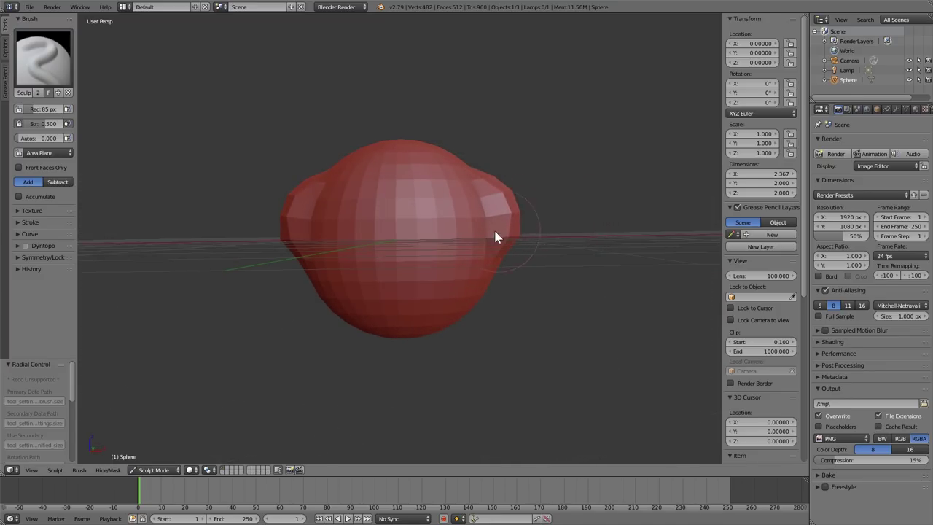
key(ctrl+z)
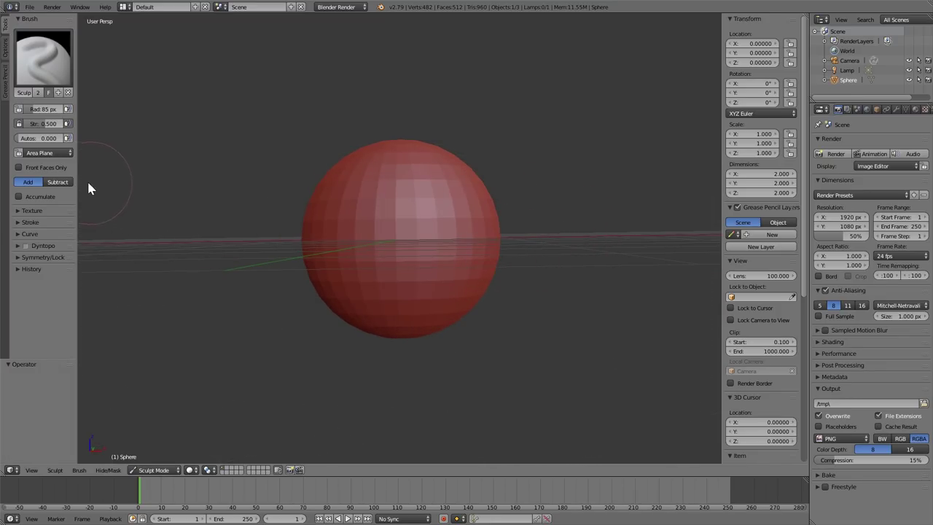
middle_drag(488, 233, 457, 236)
drag(456, 220, 453, 245)
key(ctrl+z)
Carve a mirrored dent into the sphere's surface with the SculptDraw brush.
mouse_move(562, 259)
middle_down()
mouse_move(562, 245)
mouse_move(554, 260)
mouse_move(548, 255)
middle_up()
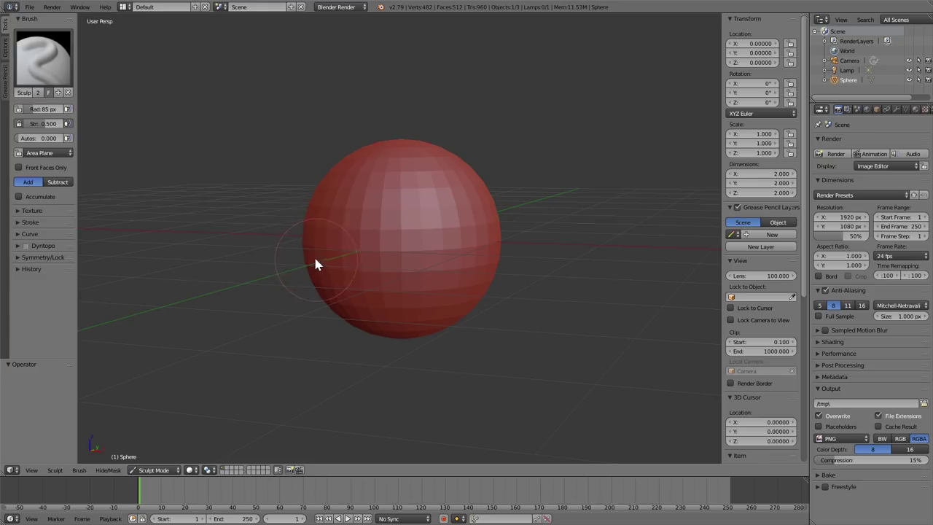
mouse_move(454, 240)
mouse_down()
mouse_move(447, 265)
mouse_move(449, 257)
mouse_up()
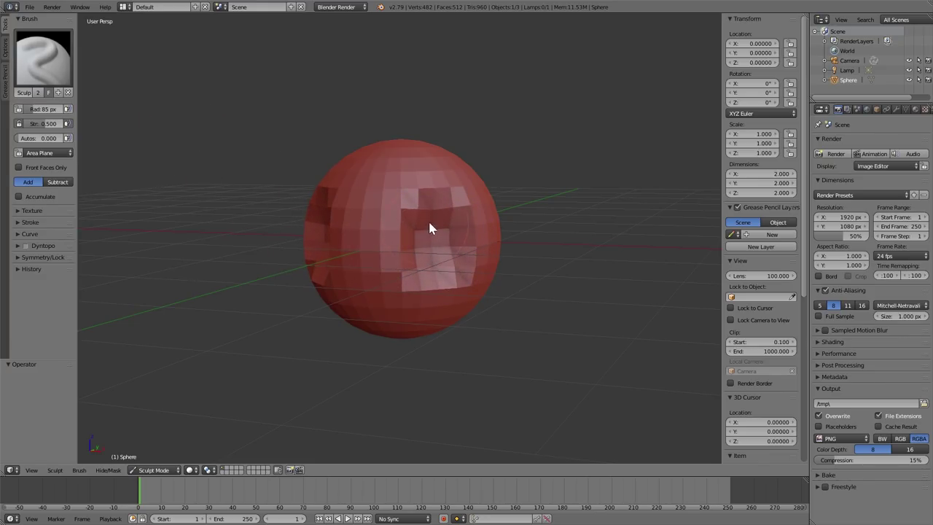
Smooth out the dent on the sphere's surface with the Smooth brush.
click(43, 57)
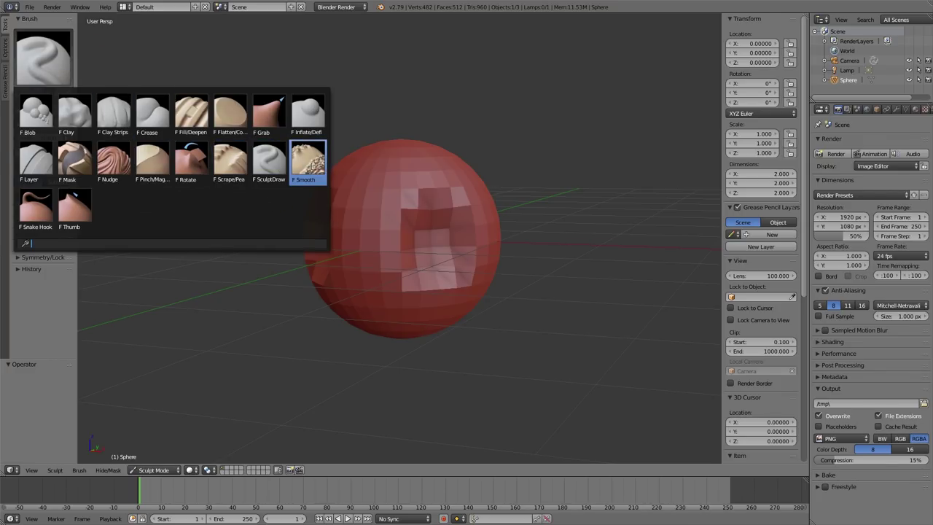
click(308, 160)
mouse_move(427, 183)
mouse_down()
mouse_move(435, 285)
mouse_move(477, 292)
mouse_move(460, 281)
mouse_up()
Switch the sculpt brush to Grab and enlarge its radius to 227 px.
click(43, 59)
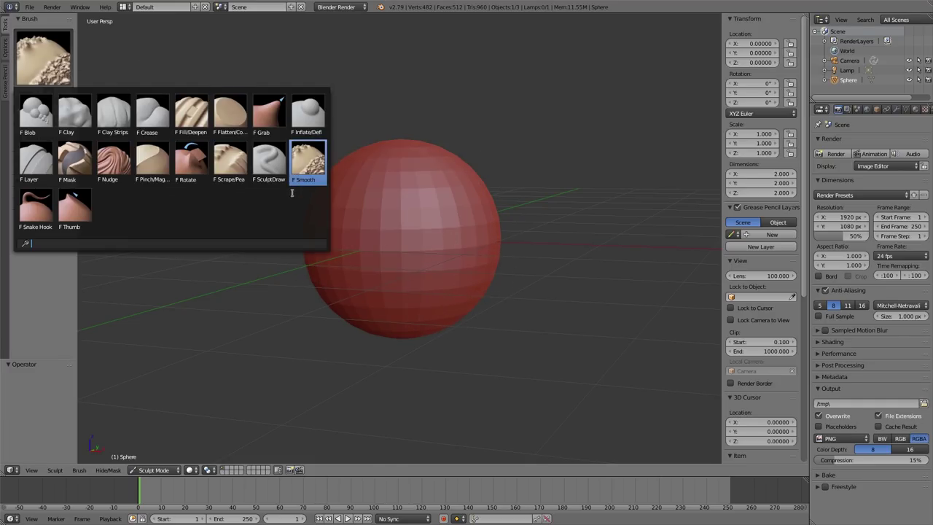
click(269, 170)
click(46, 63)
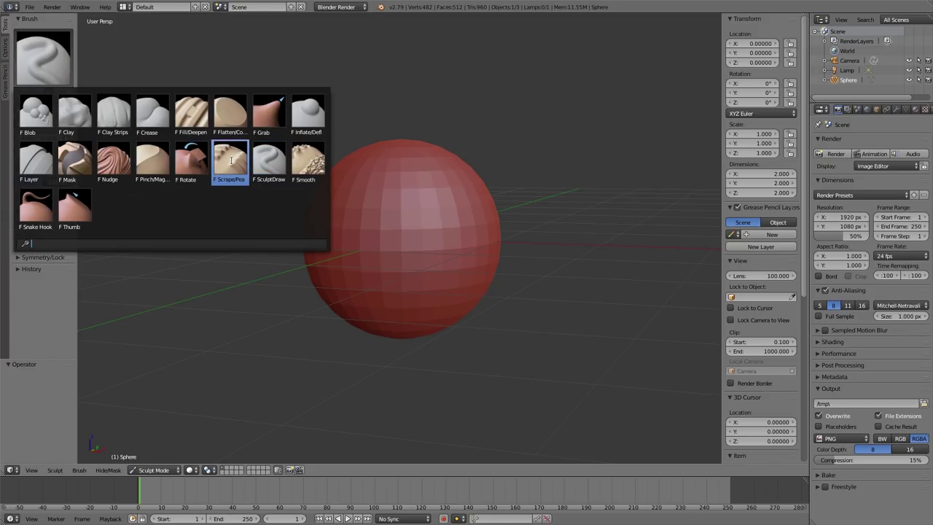
click(266, 117)
key(f)
click(465, 211)
key(f)
click(490, 241)
key(g)
Try pulling out the sphere's mirrored sides with the Grab brush and smoothing the bulge, and undo the changes.
mouse_move(479, 239)
mouse_down()
mouse_move(554, 226)
mouse_move(606, 239)
mouse_move(582, 264)
mouse_up()
mouse_move(584, 266)
middle_down()
mouse_move(504, 289)
mouse_move(512, 277)
middle_up()
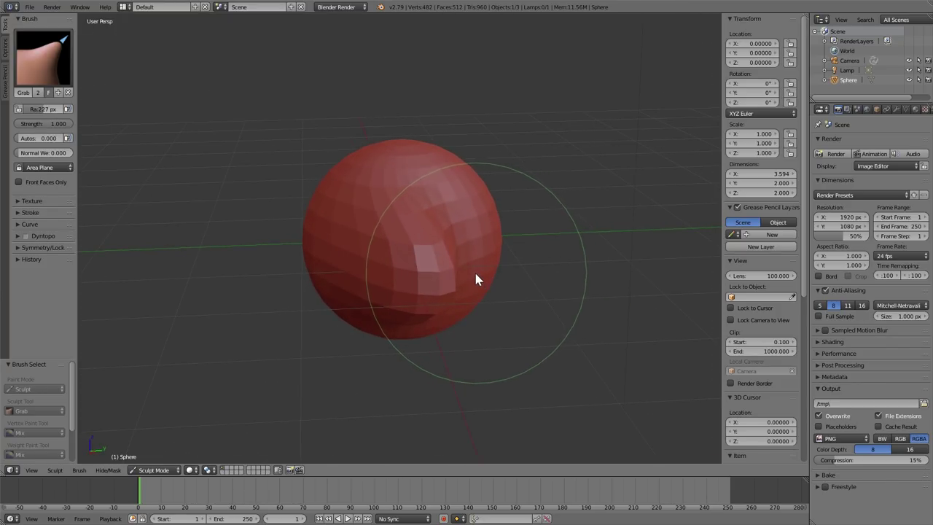
mouse_move(450, 269)
shift+mouse_down()
mouse_move(414, 258)
mouse_move(430, 255)
mouse_move(402, 294)
mouse_move(358, 262)
mouse_move(441, 287)
shift+mouse_up()
key(ctrl+z)
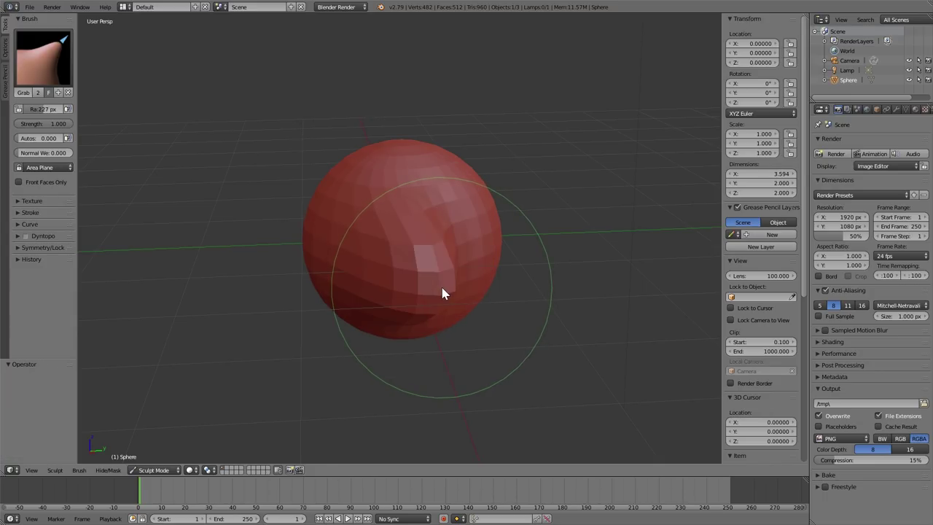
middle_drag(455, 298, 502, 291)
scroll(502, 291, down, 1)
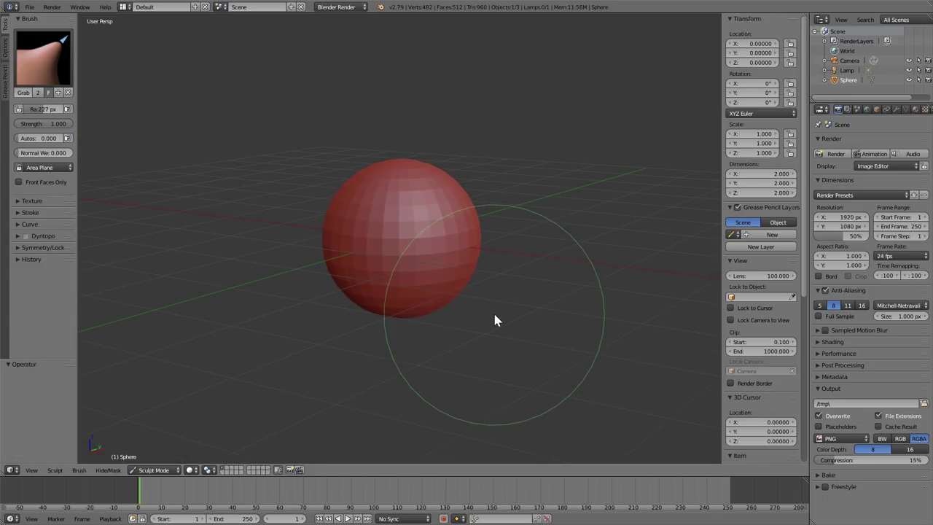
Set the Grab brush radius to 191 px over the sphere.
key(f)
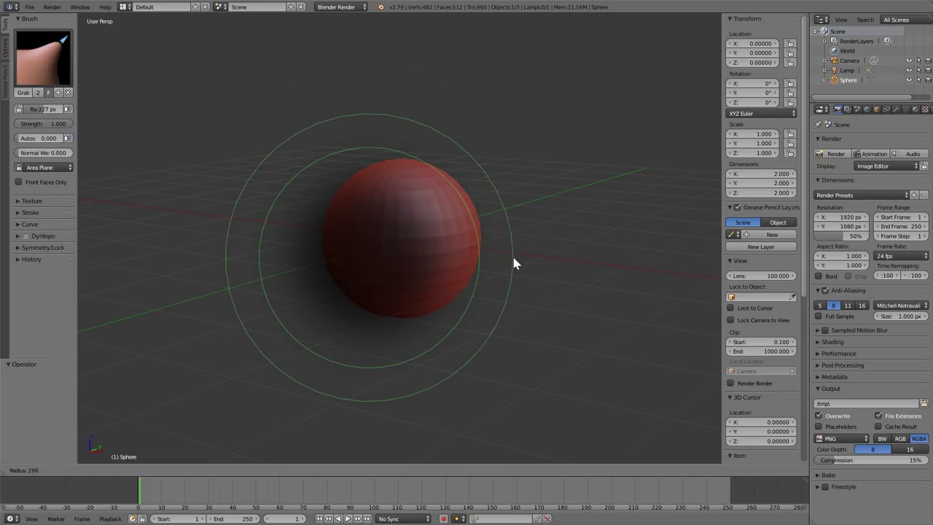
click(474, 267)
scroll(471, 275, up, 2)
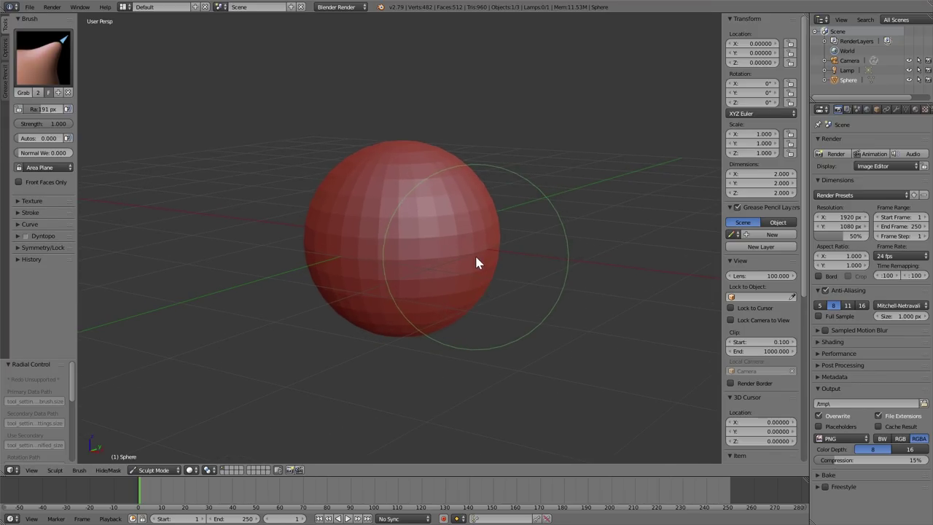
Try adjusting the Grab brush strength interactively without keeping it, and toggle dynamic topology.
key(shift+f)
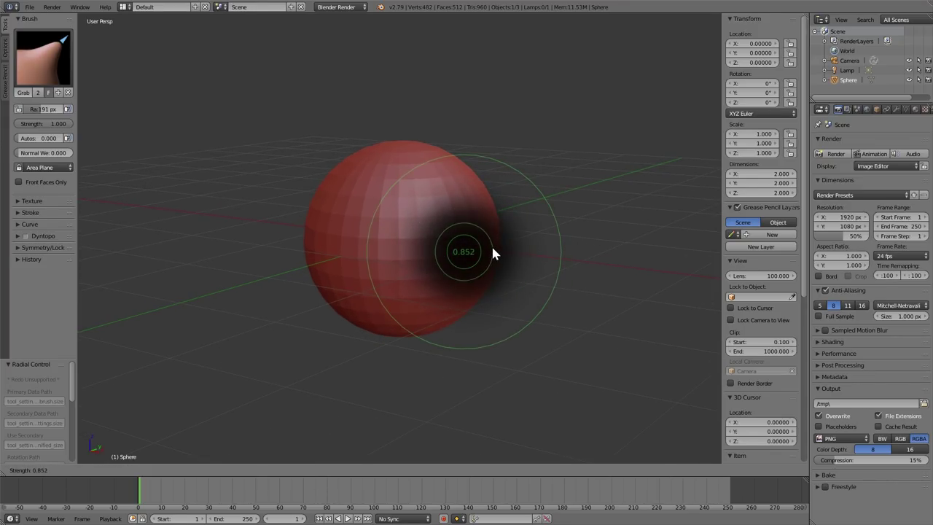
right_click(519, 252)
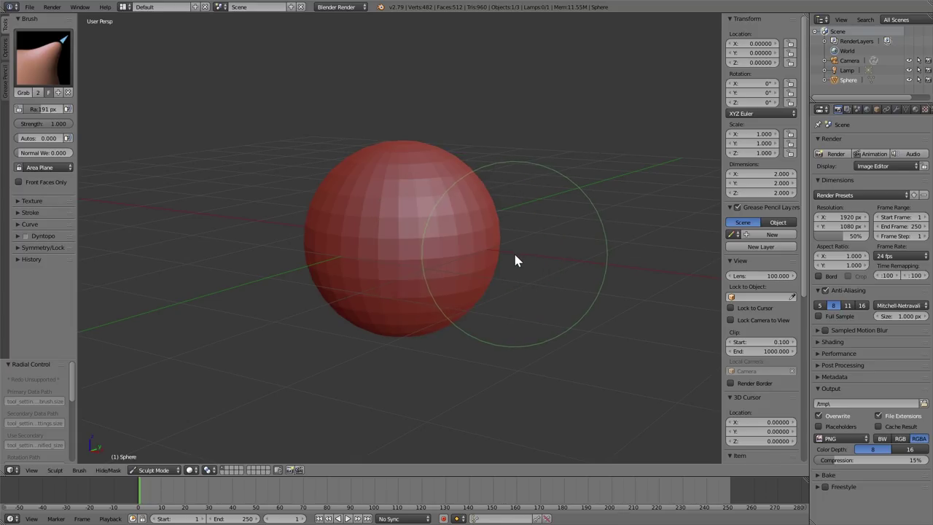
middle_drag(505, 263, 501, 257)
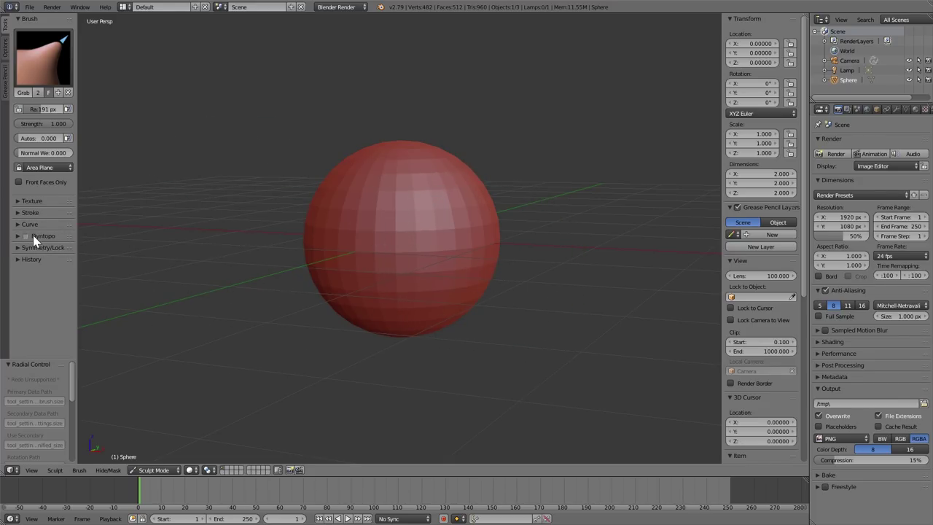
key(ctrl+d)
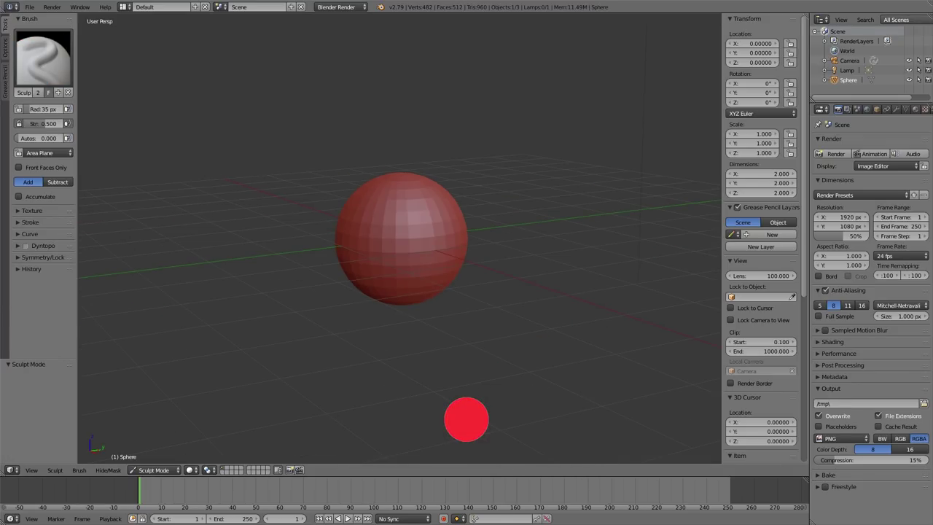
Paint a mirrored mask over the sphere's sides using the Mask brush with an 87 px radius.
scroll(393, 321, up, 3)
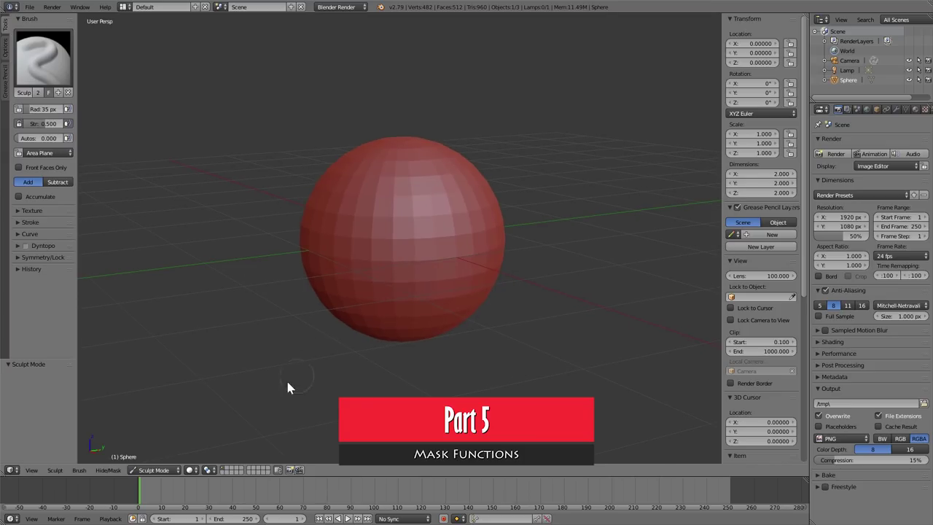
key(m)
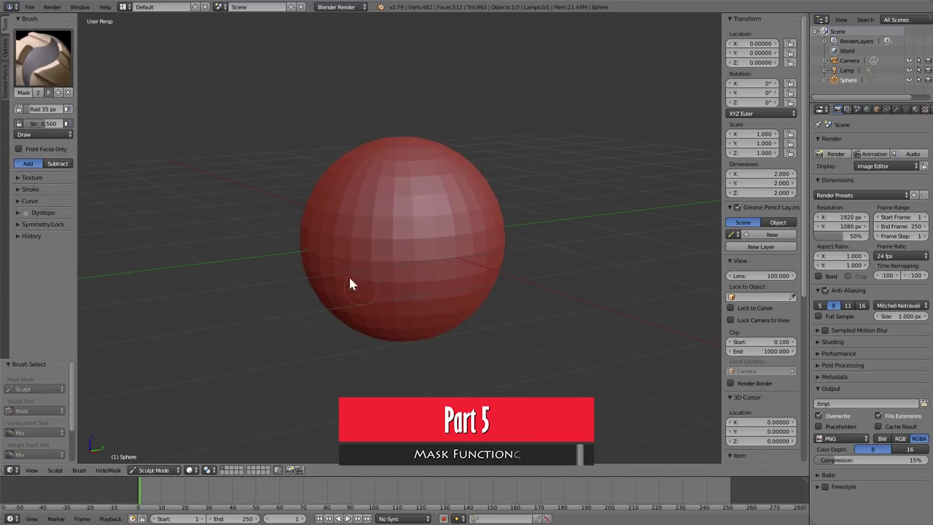
scroll(460, 315, up, 2)
key(f)
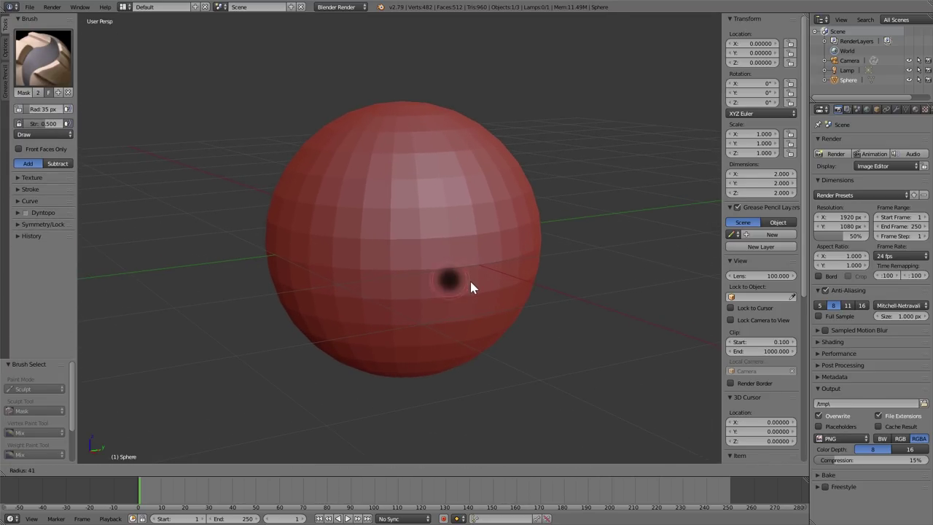
click(491, 280)
mouse_move(426, 227)
mouse_down()
mouse_move(376, 264)
mouse_move(467, 220)
mouse_move(390, 255)
mouse_move(487, 249)
mouse_move(388, 211)
mouse_up()
mouse_move(388, 211)
middle_down()
mouse_move(508, 281)
mouse_move(408, 263)
middle_up()
Try deforming the unmasked part of the sphere with the Grab brush at a 296 px radius.
click(42, 60)
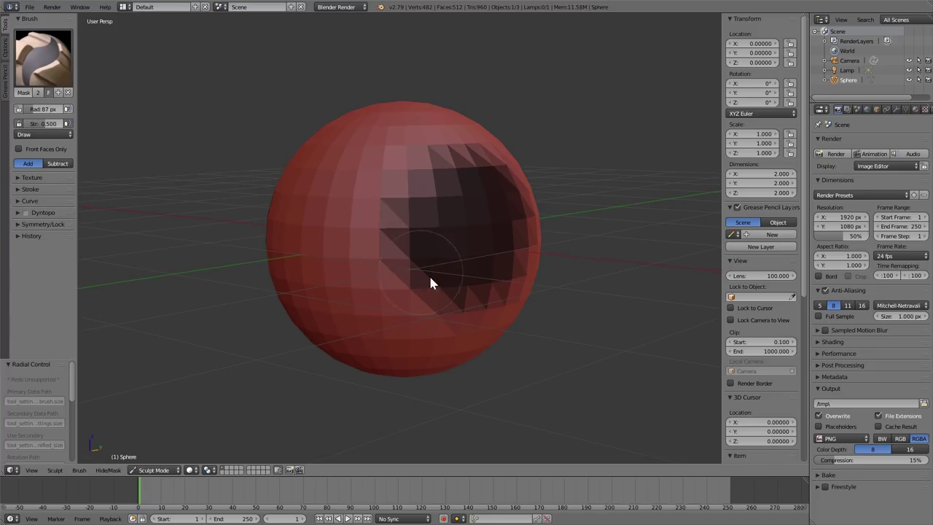
key(g)
key(f)
click(582, 316)
mouse_move(582, 316)
middle_down()
mouse_move(579, 285)
mouse_move(573, 302)
mouse_move(559, 302)
middle_up()
mouse_move(559, 307)
mouse_down()
mouse_move(503, 233)
mouse_move(577, 194)
mouse_move(511, 210)
mouse_move(407, 270)
mouse_move(472, 223)
mouse_up()
mouse_move(543, 283)
middle_down()
mouse_move(428, 290)
mouse_move(517, 287)
mouse_move(438, 242)
mouse_move(460, 267)
mouse_move(506, 263)
mouse_move(498, 267)
middle_up()
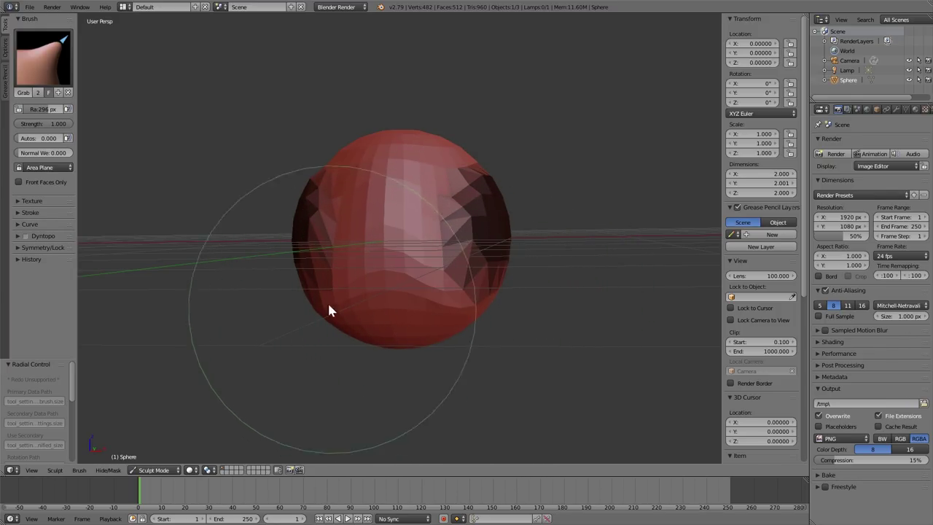
Reduce the Grab brush radius to 191 px and invert the mask on the sphere.
mouse_move(571, 296)
middle_down()
mouse_move(456, 315)
mouse_move(565, 312)
middle_up()
key(f)
click(483, 303)
mouse_move(485, 308)
middle_down()
mouse_move(514, 328)
mouse_move(485, 350)
mouse_move(550, 340)
middle_up()
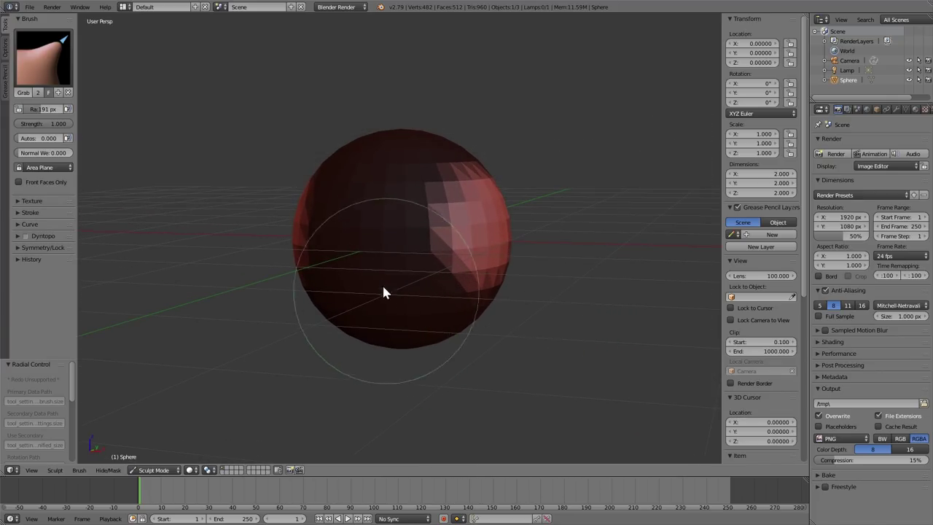
Soften the mask's edges with the Mask brush at a 107 px radius, and clear the mask from the sphere.
click(49, 51)
click(76, 161)
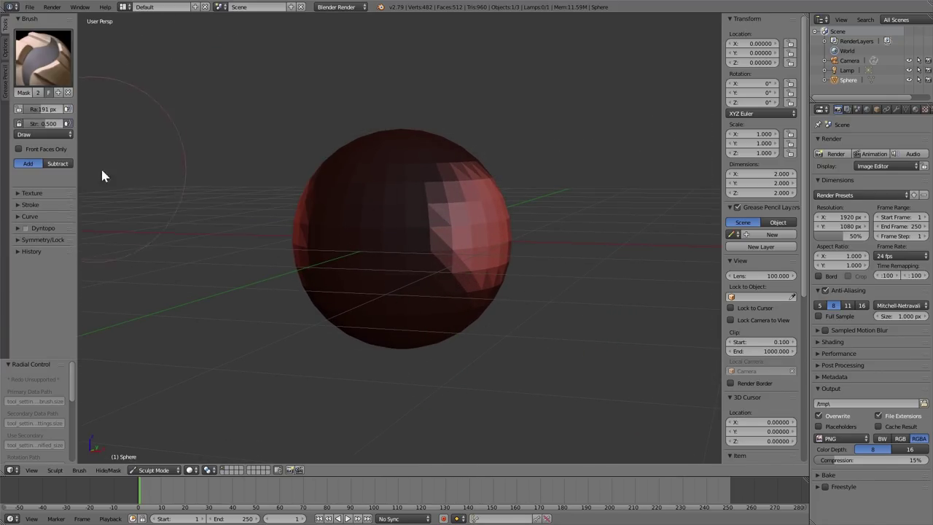
middle_drag(419, 261, 389, 285)
scroll(395, 281, up, 2)
mouse_move(295, 252)
mouse_down()
mouse_move(454, 188)
mouse_move(496, 309)
mouse_move(517, 294)
mouse_move(513, 279)
mouse_up()
middle_drag(513, 281, 475, 297)
scroll(485, 318, down, 2)
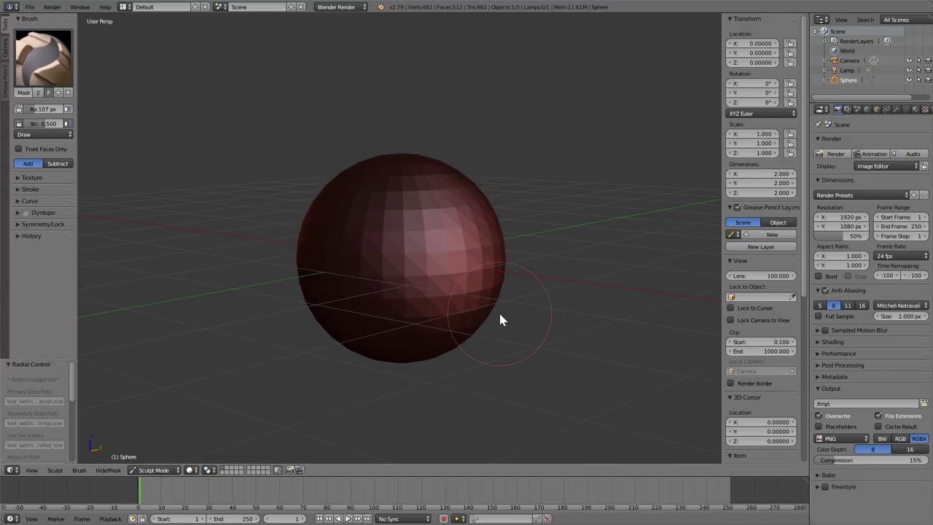
key(alt+m)
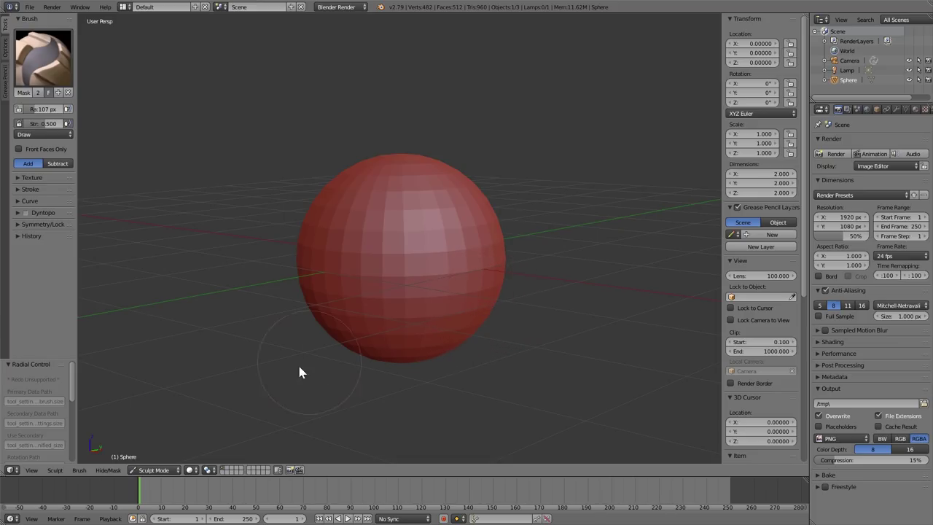
Try a lasso mask over the lower part of the sphere, and undo it.
click(109, 470)
middle_drag(487, 242, 558, 323)
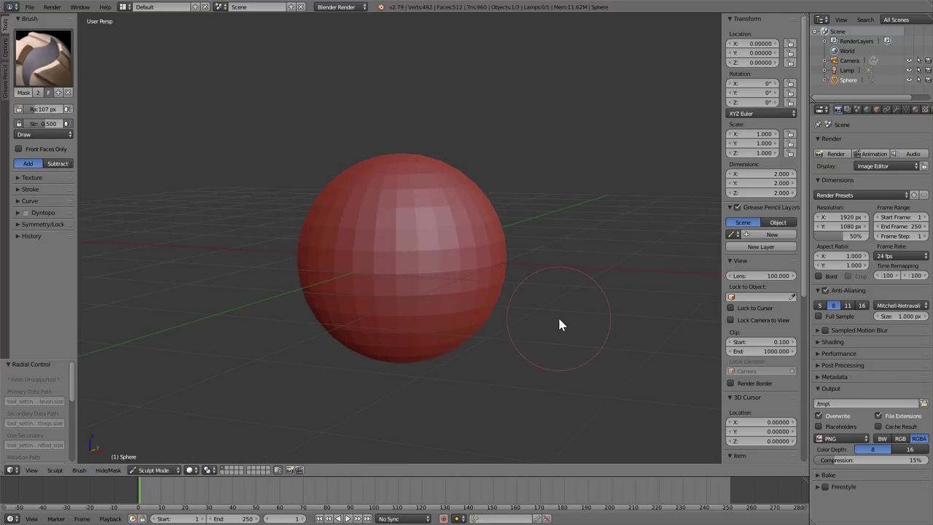
mouse_move(553, 309)
ctrl+shift+mouse_down()
mouse_move(554, 293)
mouse_move(350, 329)
mouse_move(610, 333)
mouse_move(598, 314)
ctrl+shift+mouse_up()
mouse_move(537, 212)
middle_down()
mouse_move(577, 333)
mouse_move(518, 278)
mouse_move(612, 299)
mouse_move(611, 329)
mouse_move(594, 338)
middle_up()
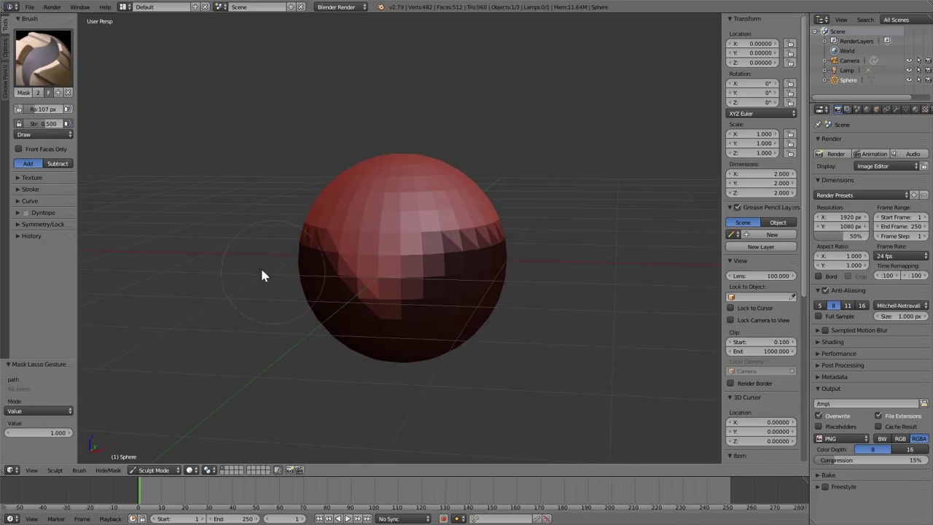
key(ctrl+z)
click(29, 226)
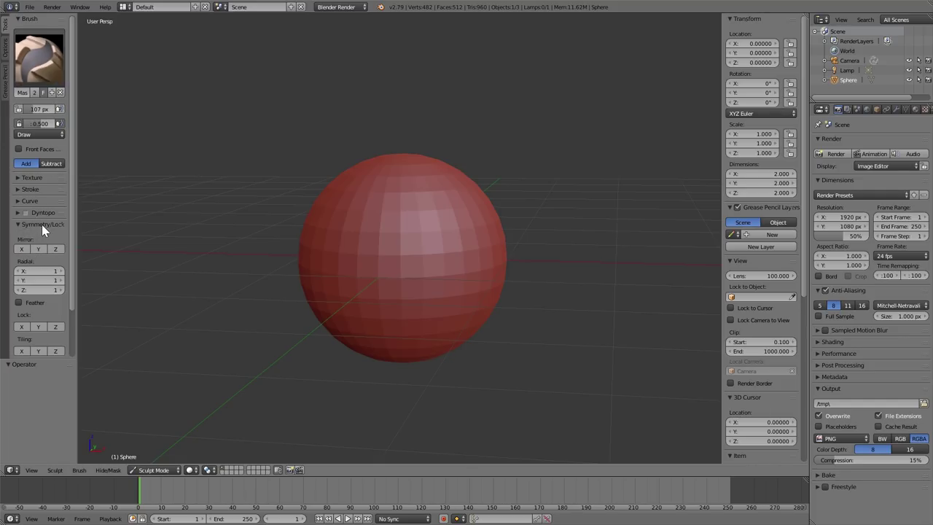
click(42, 225)
click(155, 470)
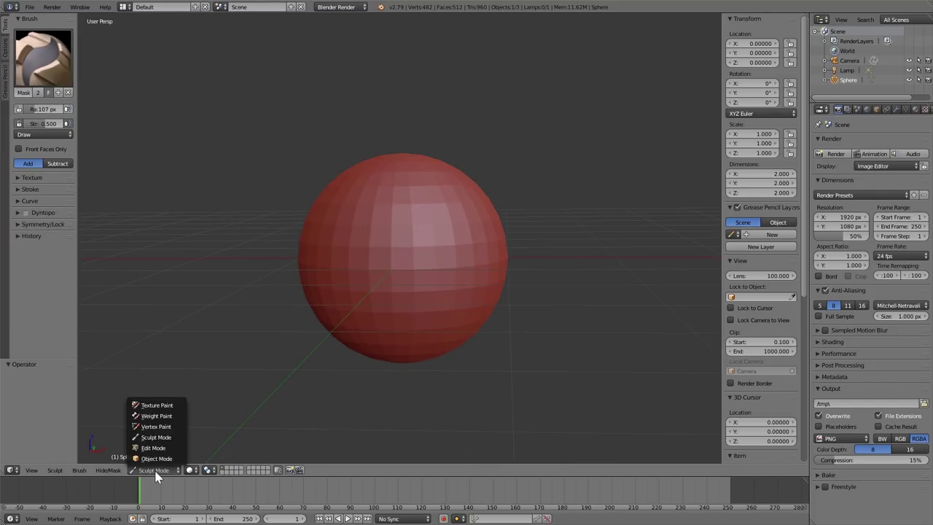
Hide a rectangular area on one side of the sphere with Hide Bounding Box.
click(108, 471)
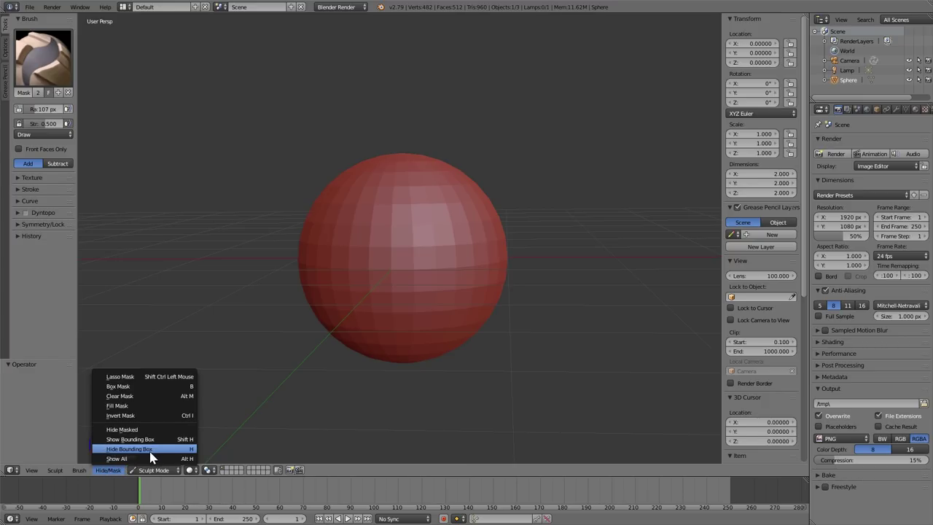
middle_drag(534, 266, 504, 294)
key(h)
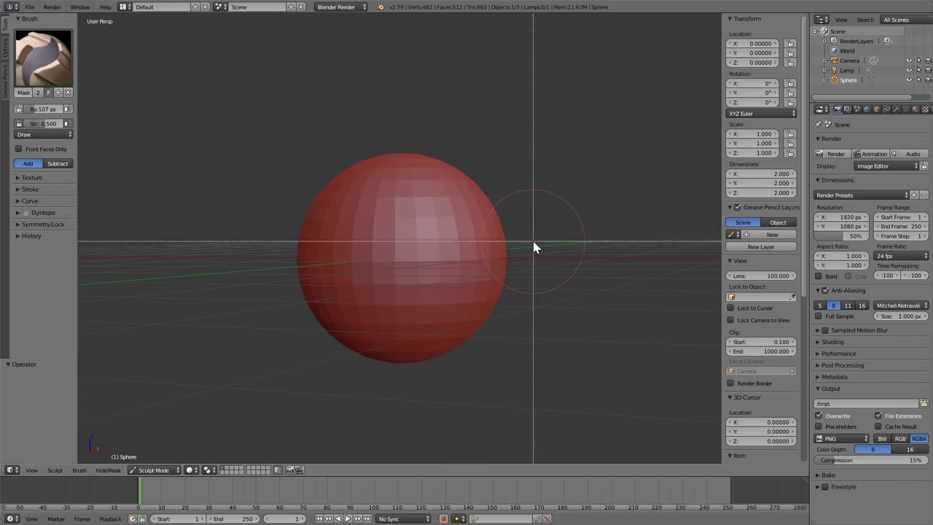
drag(559, 195, 408, 370)
mouse_move(408, 369)
middle_down()
mouse_move(455, 365)
mouse_move(518, 338)
mouse_move(439, 367)
middle_up()
Pull the visible geometry beside the hidden area outward with the Grab brush at a 191 px radius.
key(f)
click(461, 353)
key(f)
click(468, 296)
key(g)
middle_drag(465, 292, 489, 259)
mouse_move(490, 264)
mouse_down()
mouse_move(689, 197)
mouse_move(608, 260)
mouse_move(471, 289)
mouse_move(468, 270)
mouse_up()
middle_drag(508, 305, 513, 300)
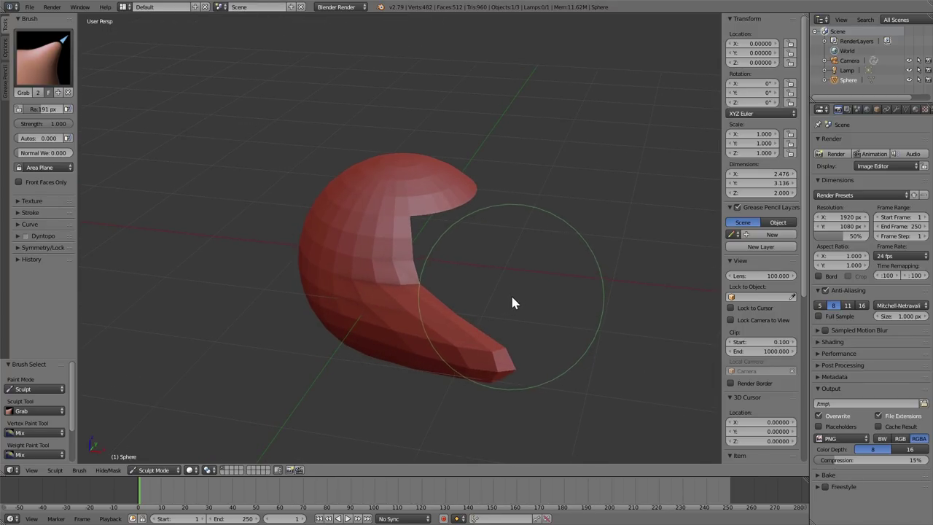
Hide another rectangular area of the deformed sphere, and show all hidden geometry again.
key(h)
drag(510, 140, 448, 229)
middle_drag(447, 229, 545, 271)
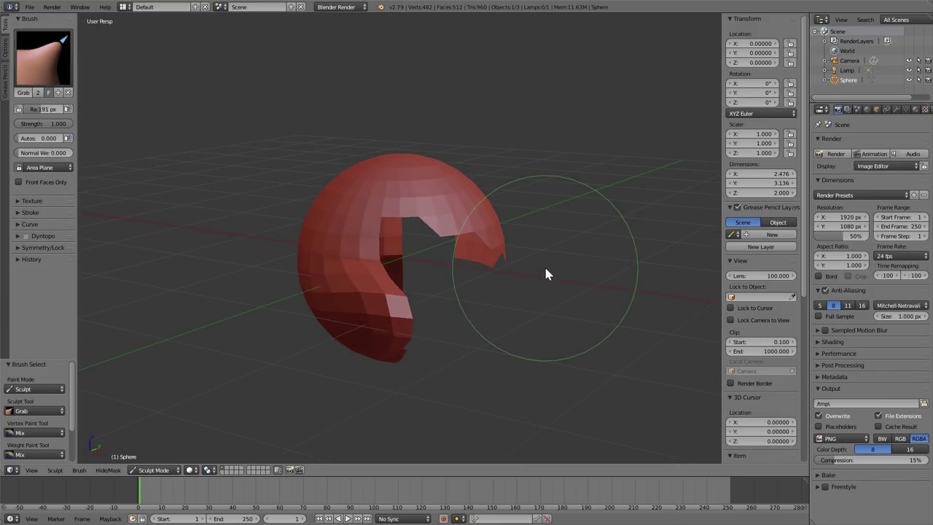
key(alt+h)
middle_drag(546, 270, 541, 310)
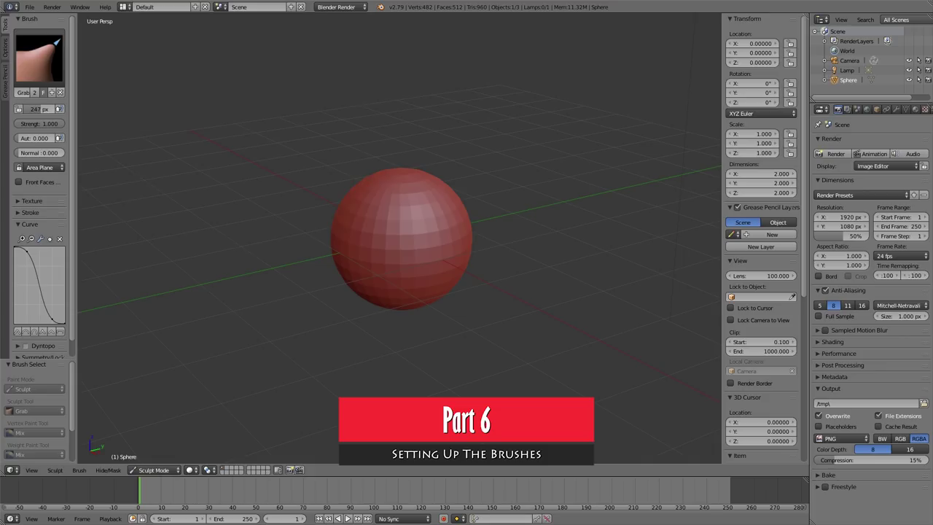
Select the Grab brush for setup and increase its radius to 301 px.
click(40, 70)
click(267, 109)
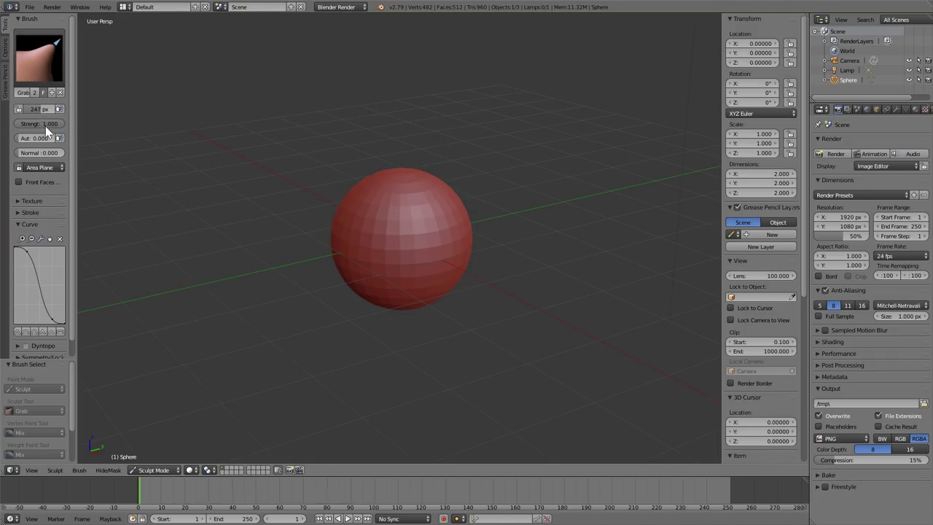
key(f)
click(474, 240)
Try pulling the sphere outward with the Grab brush at full strength, and undo the pulls.
drag(468, 240, 646, 177)
key(ctrl+z)
key(ctrl+z)
key(ctrl+z)
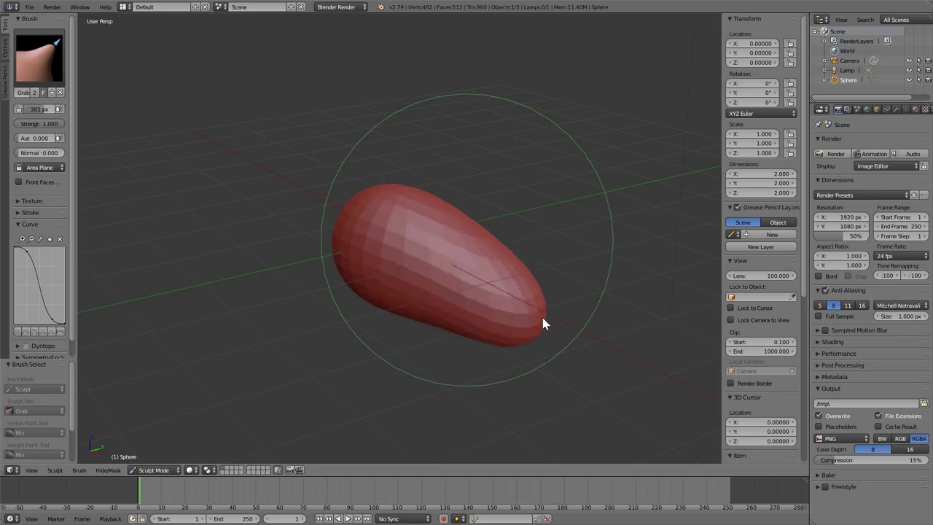
Set the Grab brush strength to 0.12.
click(46, 125)
text(0.12)
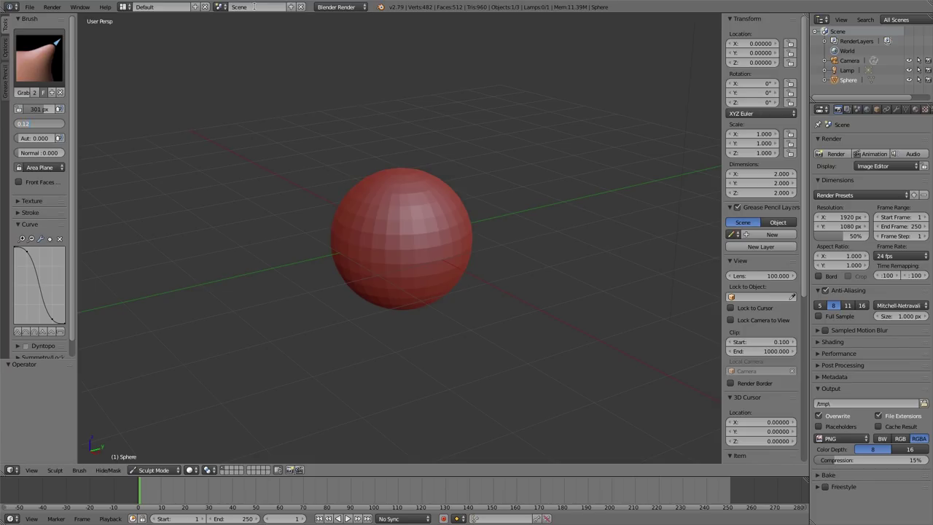
key(Return)
Test the reduced Grab brush strength with a pull on the sphere's side, and undo it.
mouse_move(463, 222)
mouse_down()
mouse_move(699, 183)
mouse_move(716, 343)
mouse_move(584, 314)
mouse_up()
mouse_move(567, 311)
middle_down()
mouse_move(396, 309)
mouse_move(623, 323)
middle_up()
key(ctrl+z)
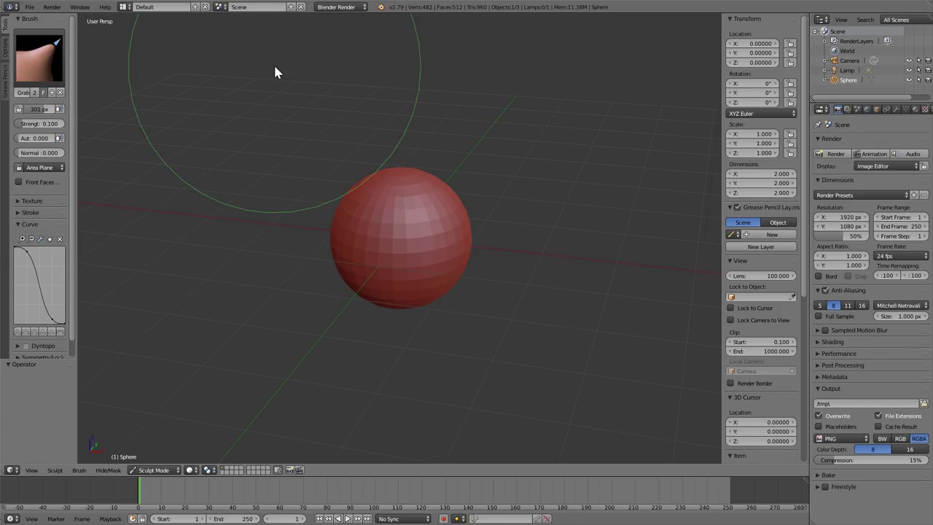
Switch from the Grab brush to the Scrape brush and view the list of available sculpting brushes.
key(shift+4)
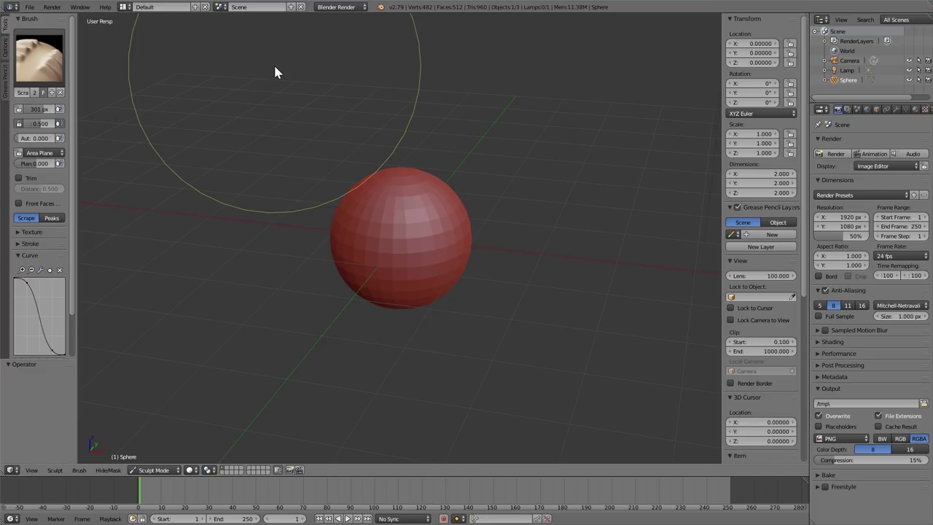
click(40, 57)
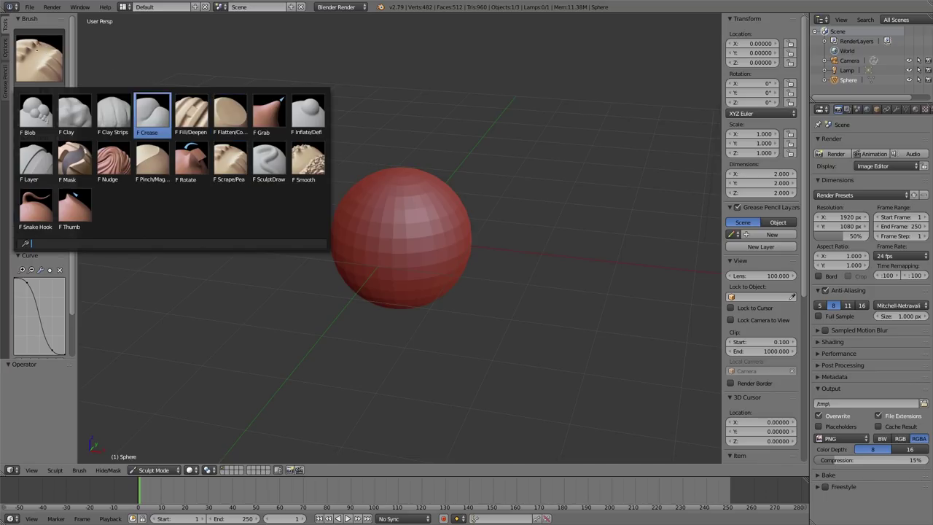
click(54, 62)
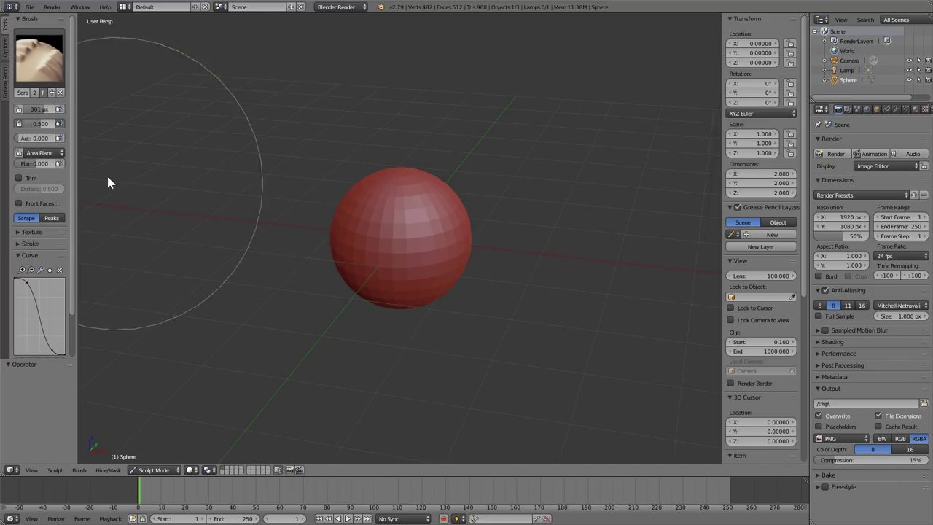
Change the Scrape brush's falloff curve to the flat constant preset.
scroll(54, 219, down, 3)
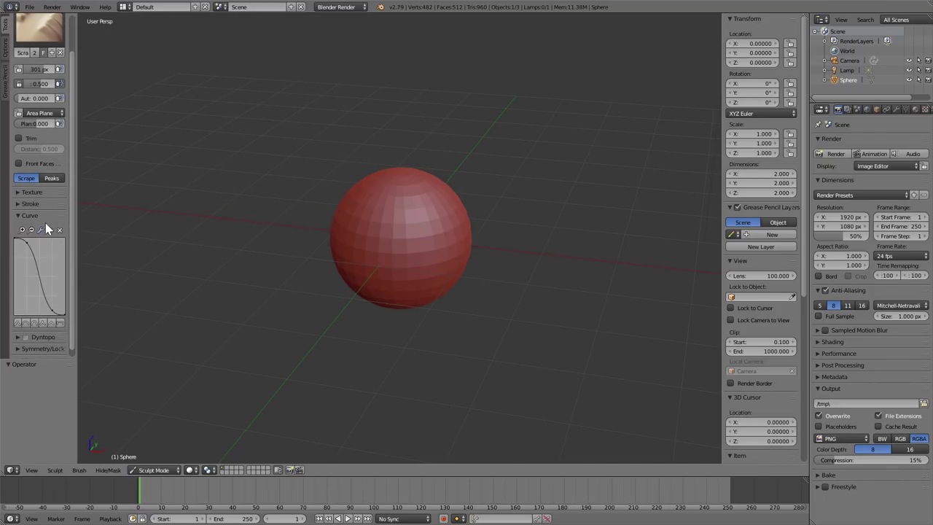
click(40, 216)
click(41, 217)
scroll(69, 228, down, 1)
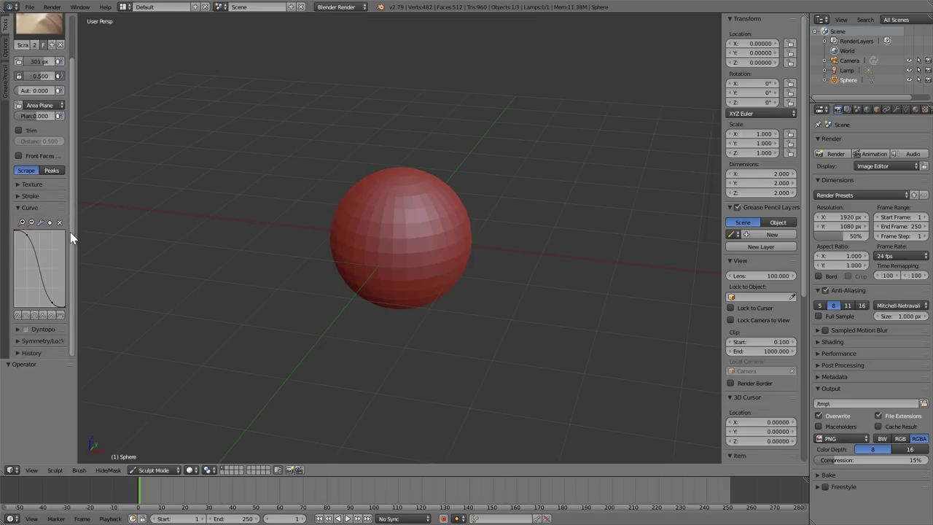
click(59, 315)
scroll(73, 277, up, 2)
scroll(73, 267, down, 2)
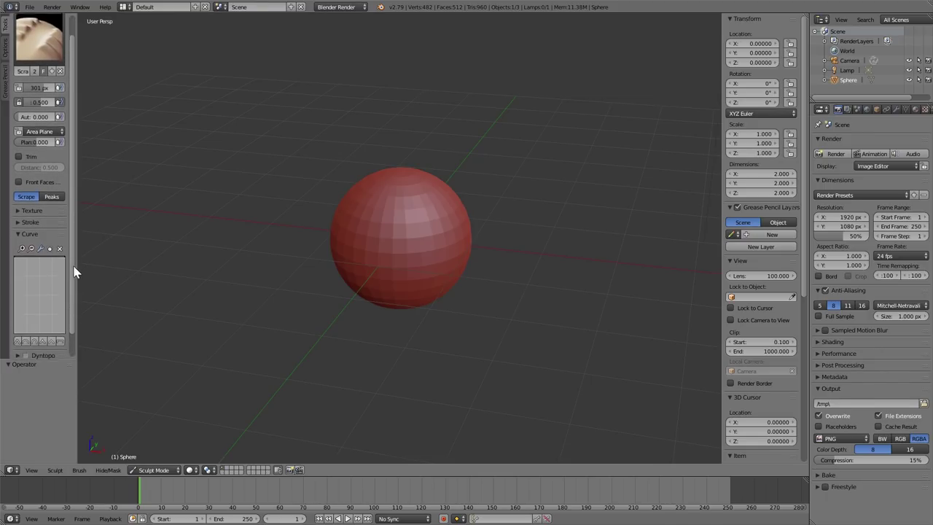
Set the Scrape brush radius to 164 px for work on the sphere.
key(f)
click(367, 282)
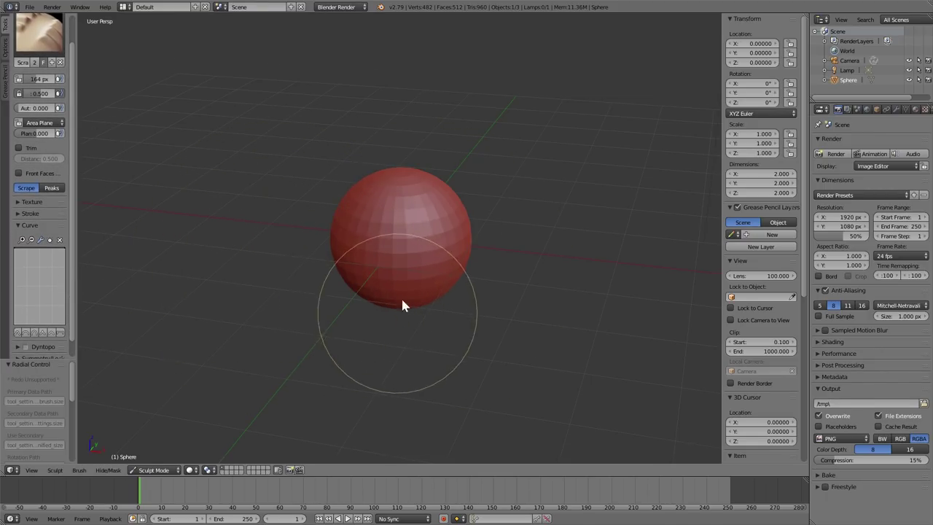
scroll(405, 270, up, 3)
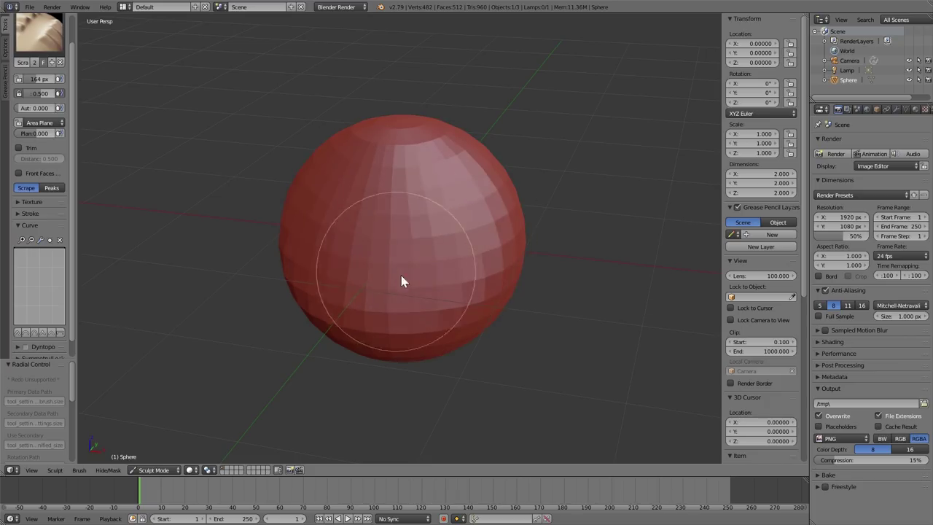
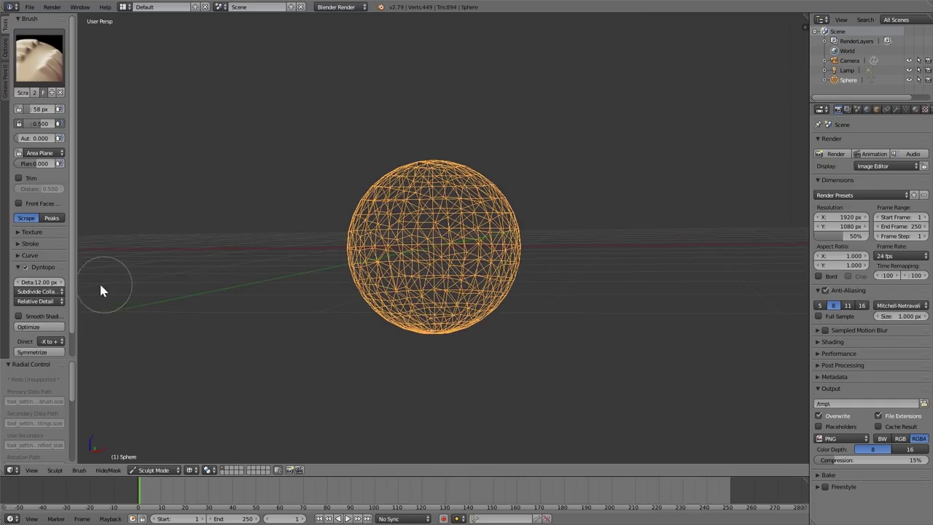
Set the Dyntopo detail type to Constant Detail and test it with a Scrape stroke across the wireframe sphere.
click(43, 301)
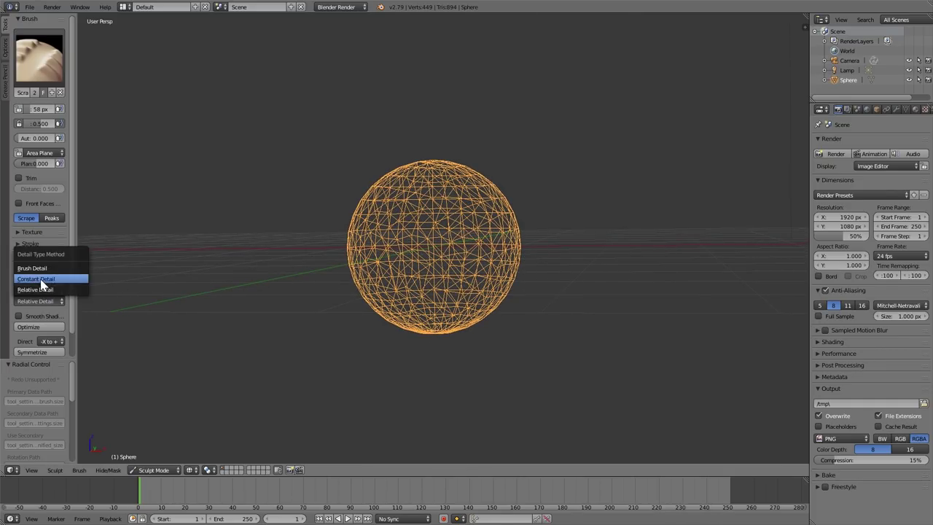
click(50, 280)
scroll(519, 311, up, 1)
middle_drag(520, 311, 494, 328)
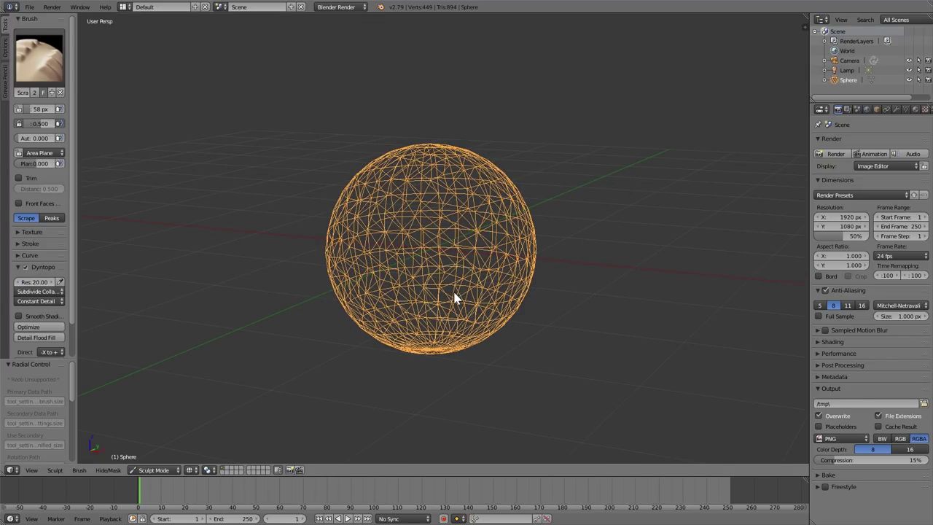
scroll(454, 297, up, 2)
mouse_move(292, 296)
mouse_down()
mouse_move(423, 218)
mouse_move(437, 175)
mouse_up()
Reduce the brush radius to 33 px and undo the Constant Detail test strokes.
scroll(527, 319, down, 3)
middle_drag(528, 319, 450, 286)
key(f)
click(456, 253)
key(ctrl+z)
key(ctrl+z)
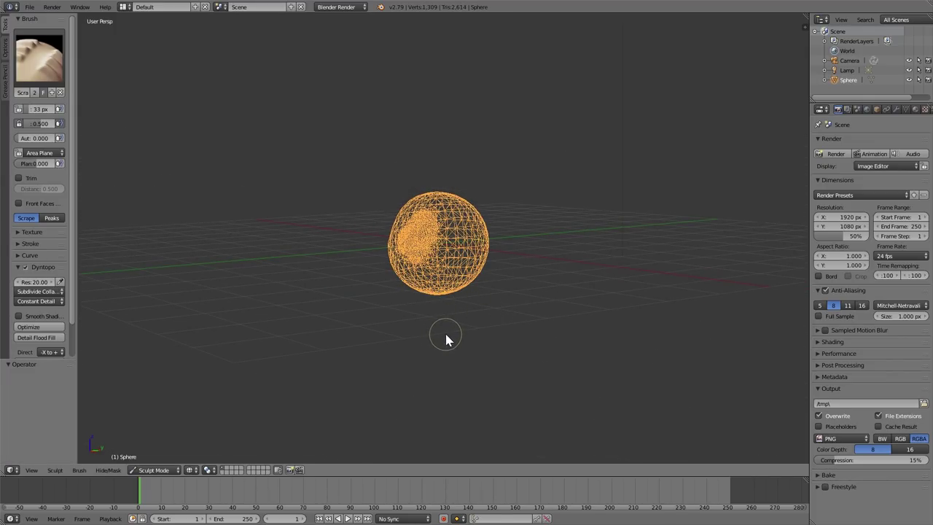
Set the Dyntopo detail type back to Relative Detail.
scroll(440, 348, up, 6)
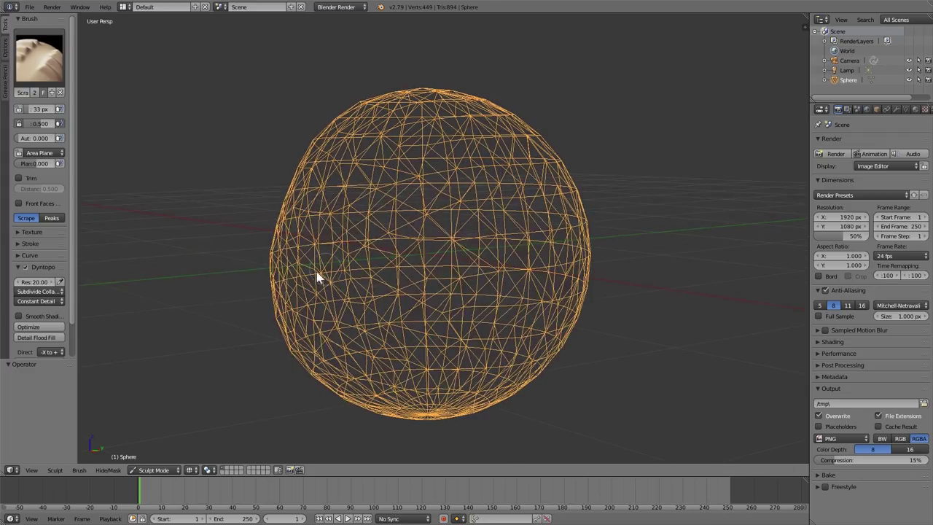
click(40, 300)
click(46, 292)
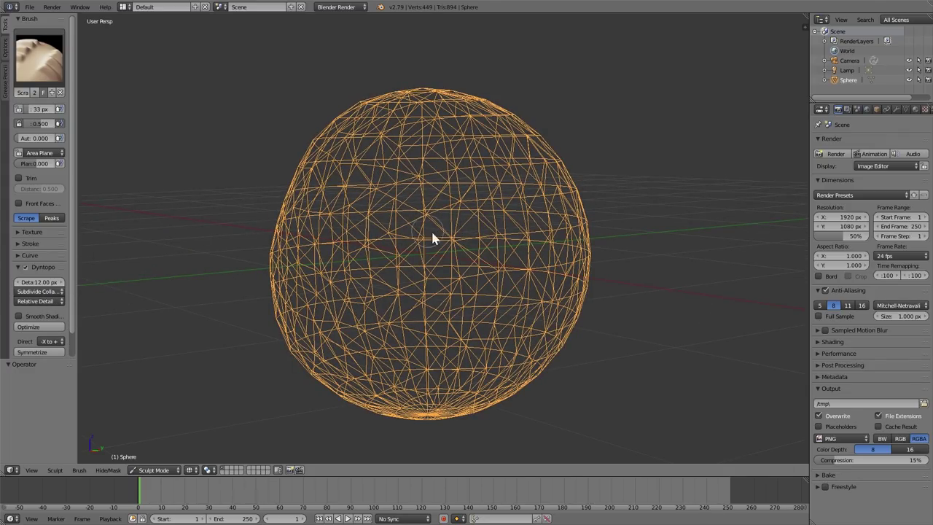
scroll(488, 272, down, 2)
middle_drag(446, 285, 457, 270)
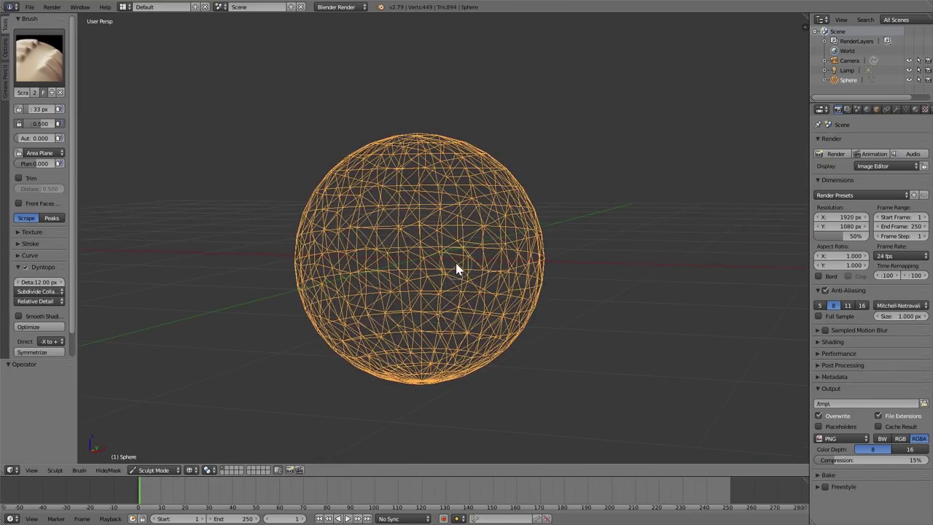
middle_drag(524, 234, 409, 137)
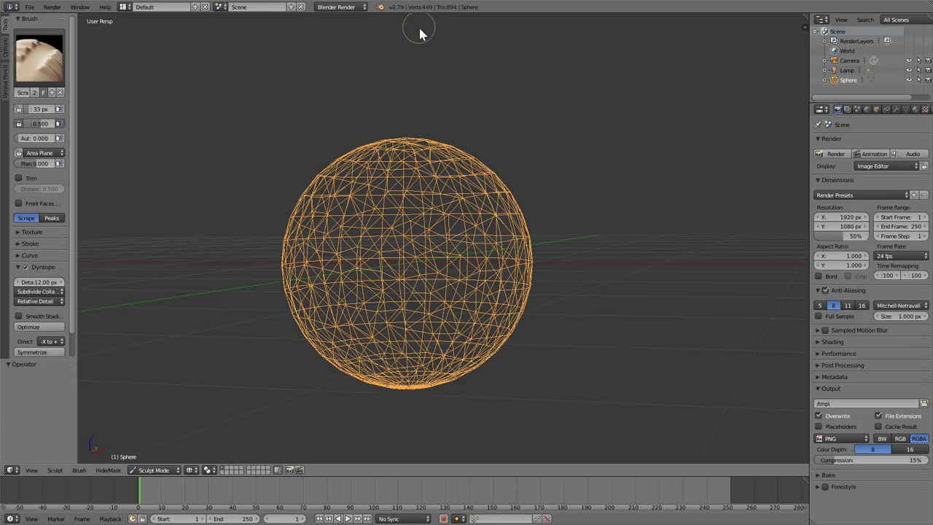
mouse_move(421, 190)
middle_down()
mouse_move(504, 277)
mouse_move(437, 248)
middle_up()
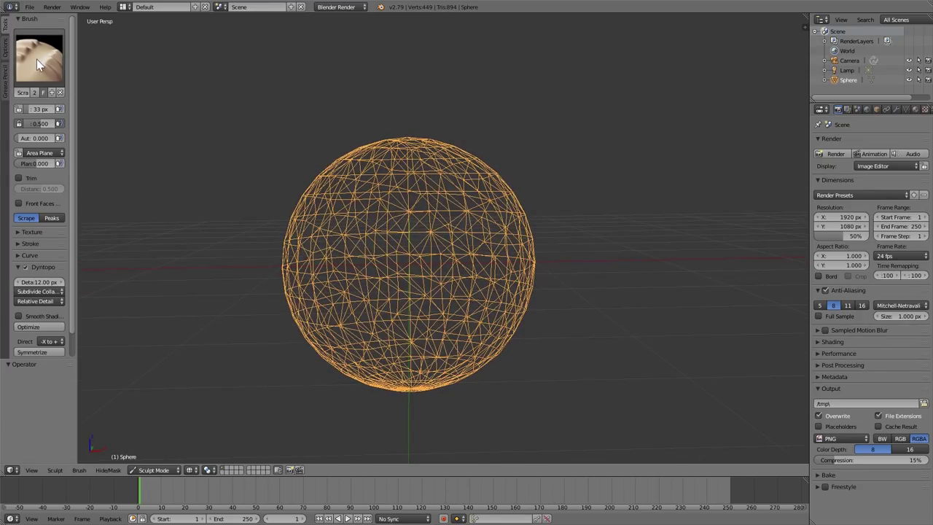
Switch to the Grab brush, try the Smooth brush, and return to Grab.
click(47, 84)
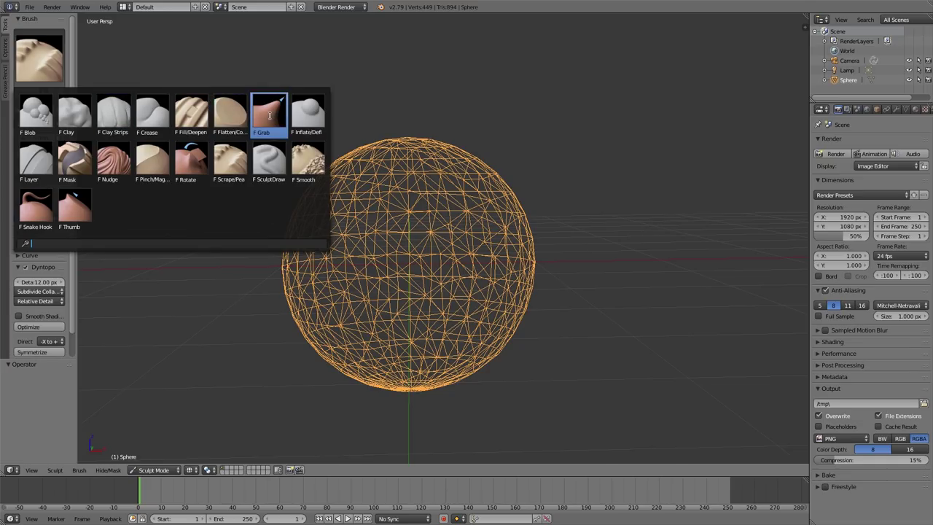
click(270, 115)
click(43, 62)
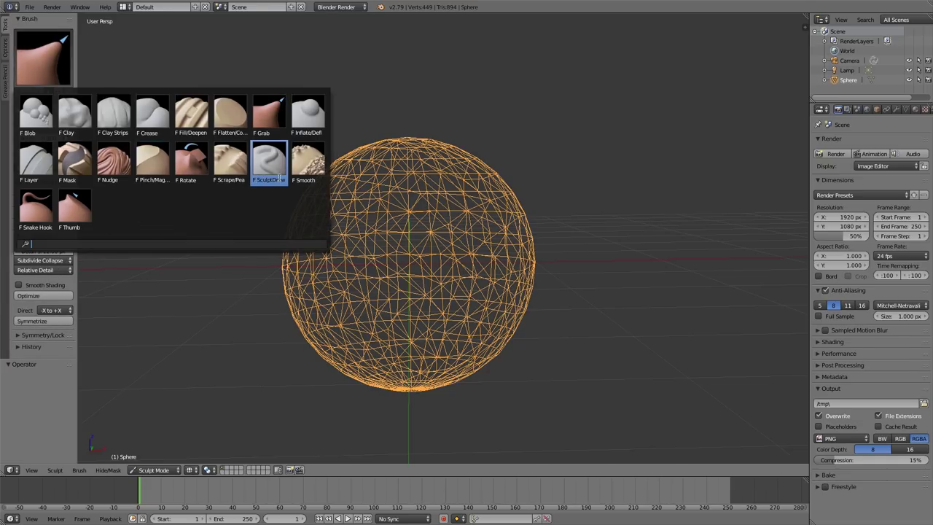
click(307, 160)
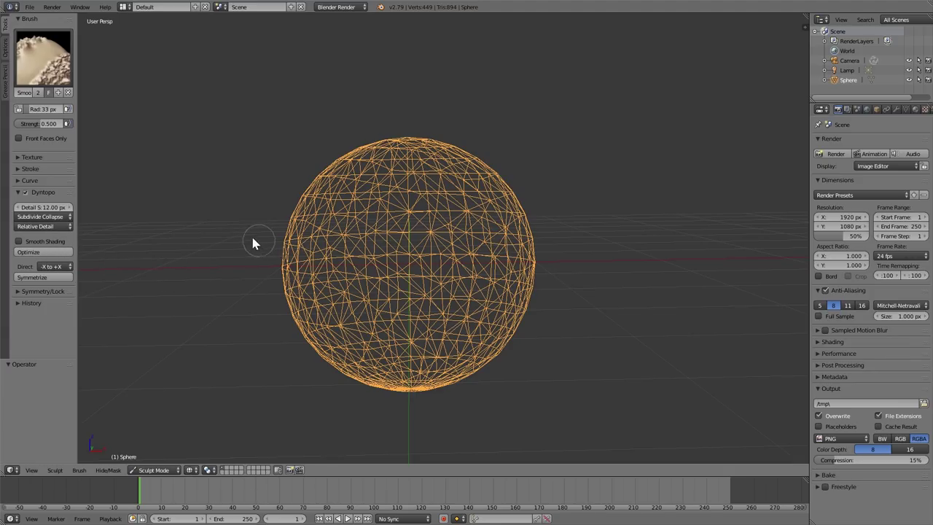
click(42, 62)
click(270, 117)
Set the Grab brush radius to 160 px and pull the sphere's surface sideways.
scroll(420, 267, up, 2)
key(f)
click(511, 290)
mouse_move(516, 299)
shift+middle_down()
mouse_move(448, 280)
mouse_move(494, 267)
shift+middle_up()
mouse_move(465, 247)
mouse_down()
mouse_move(745, 247)
mouse_move(250, 255)
mouse_move(747, 224)
mouse_move(248, 200)
mouse_up()
Select the Clay brush and bring its Dyntopo settings into view.
click(45, 60)
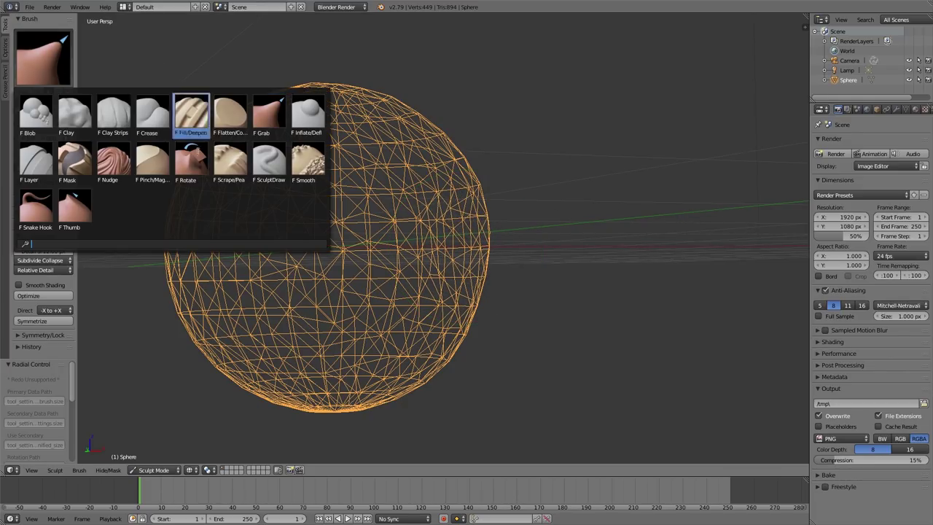
click(82, 120)
drag(65, 279, 70, 315)
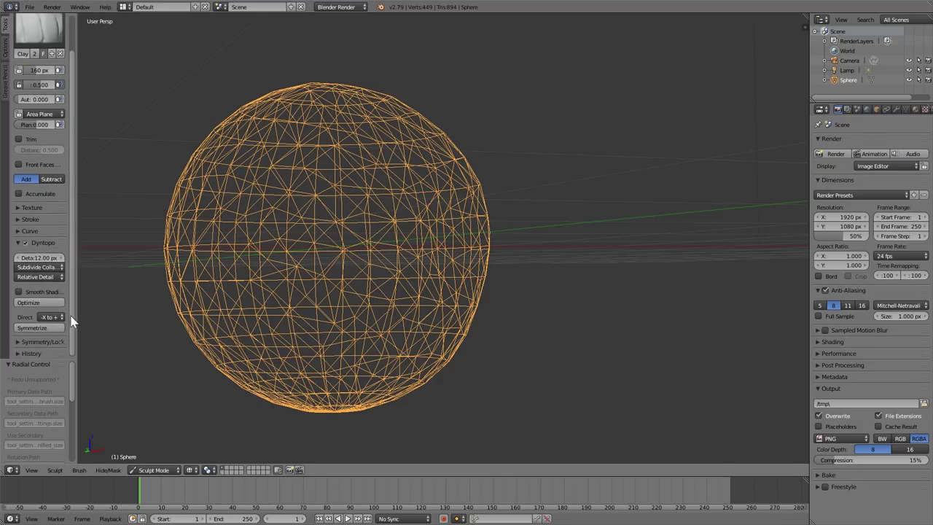
Examine the Dyntopo detail refine methods and detail type options without changing them.
click(49, 267)
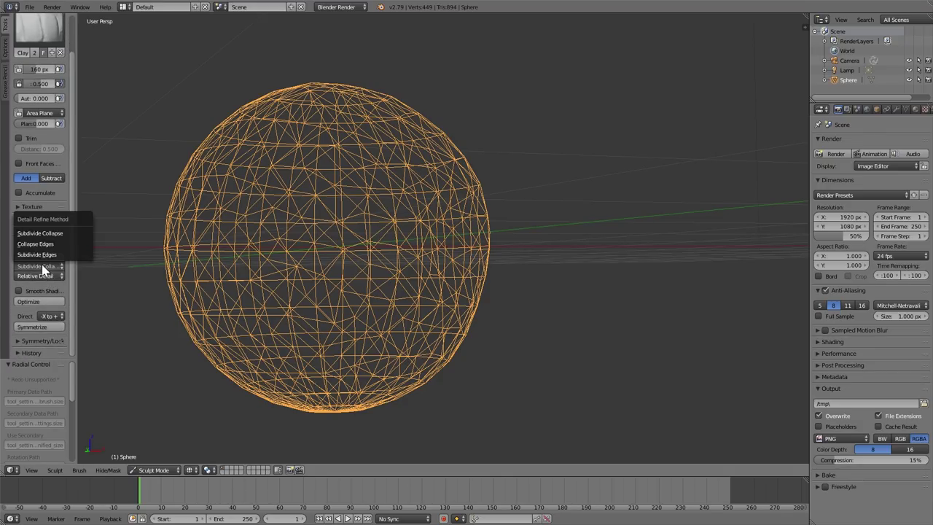
click(56, 267)
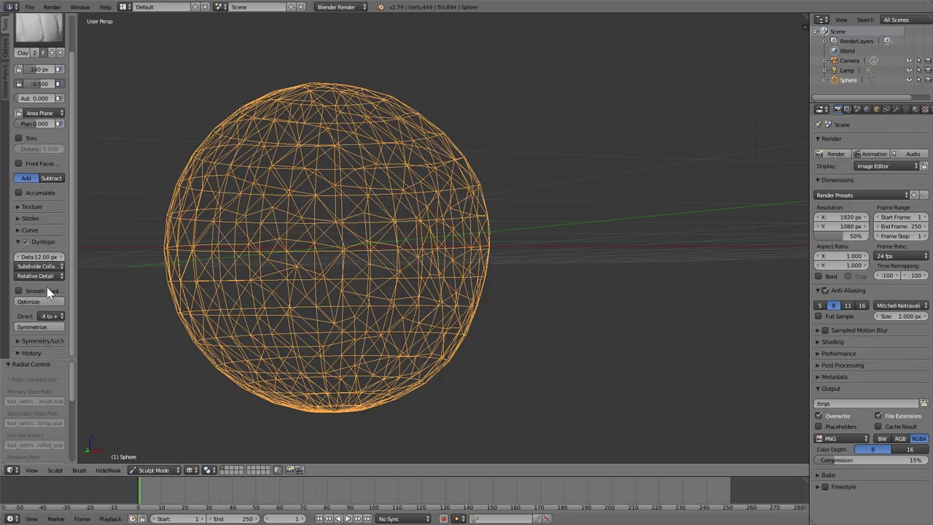
click(49, 267)
click(51, 268)
click(49, 274)
click(50, 274)
Display the sphere as solid and compare it with Dyntopo Smooth Shading turned on and off again.
key(z)
mouse_move(441, 237)
middle_down()
mouse_move(437, 275)
mouse_move(468, 236)
mouse_move(141, 326)
middle_up()
click(20, 291)
mouse_move(414, 258)
middle_down()
mouse_move(584, 258)
mouse_move(558, 273)
mouse_move(472, 279)
mouse_move(511, 287)
mouse_move(90, 310)
middle_up()
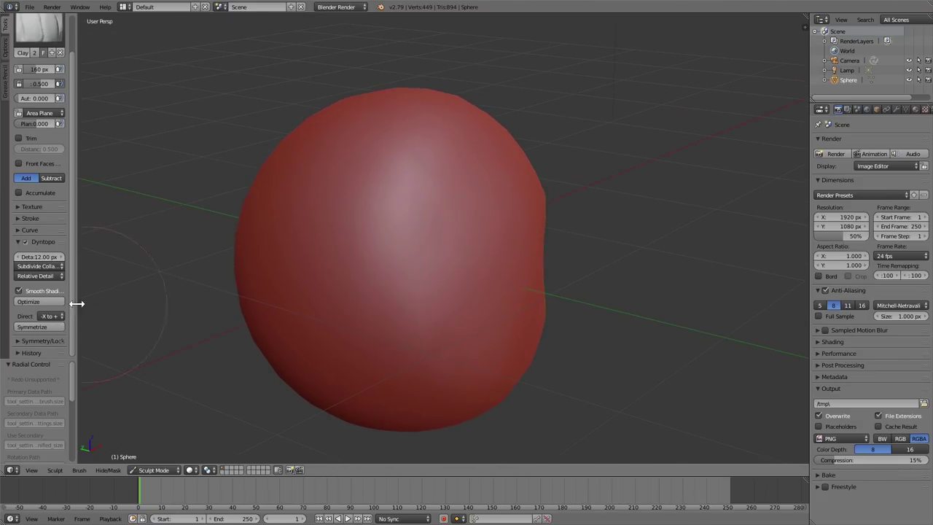
click(20, 290)
mouse_move(454, 264)
middle_down()
mouse_move(443, 267)
mouse_move(452, 277)
mouse_move(165, 283)
middle_up()
mouse_move(317, 272)
middle_down()
mouse_move(444, 296)
mouse_move(414, 271)
middle_up()
Set the Clay brush radius to 111 px and build up strokes on the front of the sphere.
key(f)
click(410, 277)
mouse_move(414, 270)
mouse_down()
mouse_move(360, 259)
mouse_move(398, 182)
mouse_move(439, 210)
mouse_up()
scroll(439, 210, up, 2)
drag(439, 178, 365, 244)
Set the Dyntopo detail size to 7.50 px and sculpt a finer Clay stroke beside the first strokes.
middle_drag(336, 257, 283, 282)
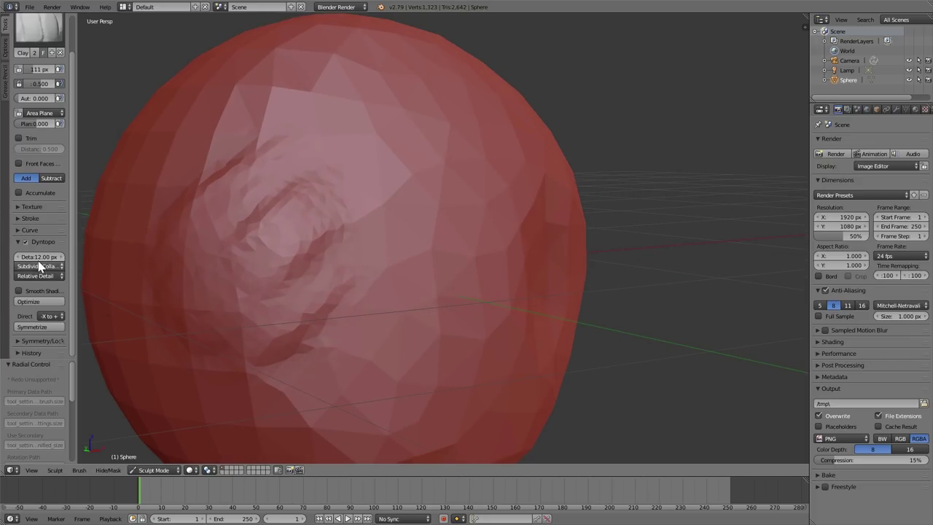
mouse_move(418, 231)
mouse_down()
mouse_move(350, 190)
mouse_move(372, 288)
mouse_up()
scroll(393, 329, down, 4)
mouse_move(417, 301)
middle_down()
mouse_move(440, 304)
mouse_move(372, 222)
middle_up()
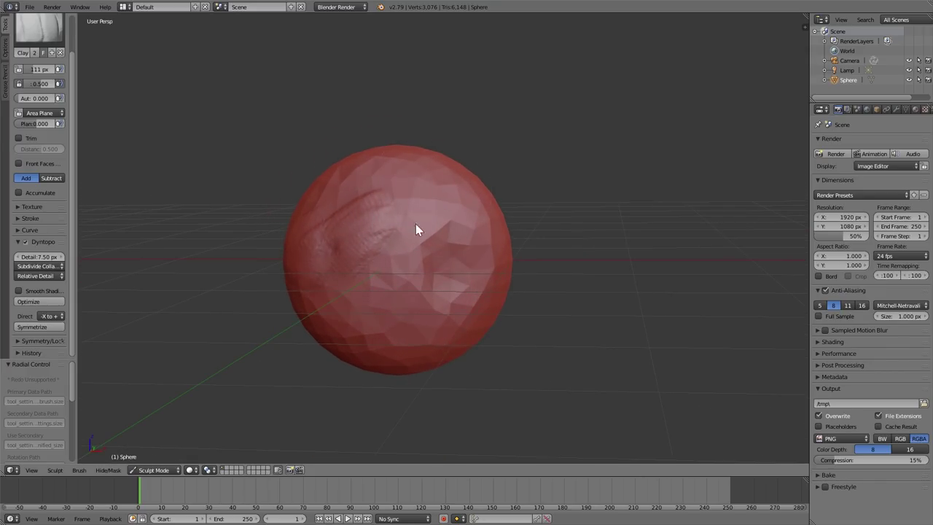
Turn on Dyntopo Smooth Shading and inspect the sculpted strokes from several angles.
scroll(493, 252, up, 3)
middle_drag(498, 245, 410, 196)
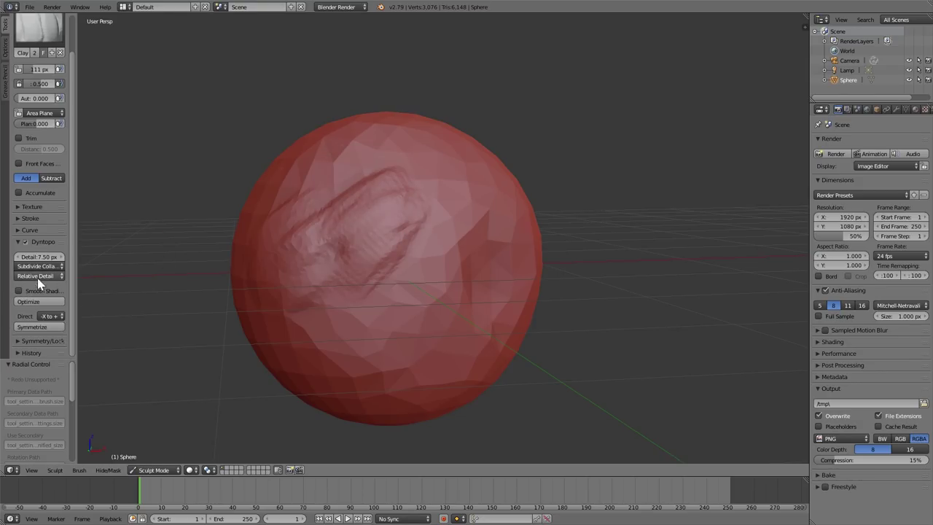
click(20, 291)
scroll(407, 237, down, 1)
middle_drag(393, 284, 442, 325)
scroll(450, 292, up, 1)
middle_drag(453, 281, 441, 307)
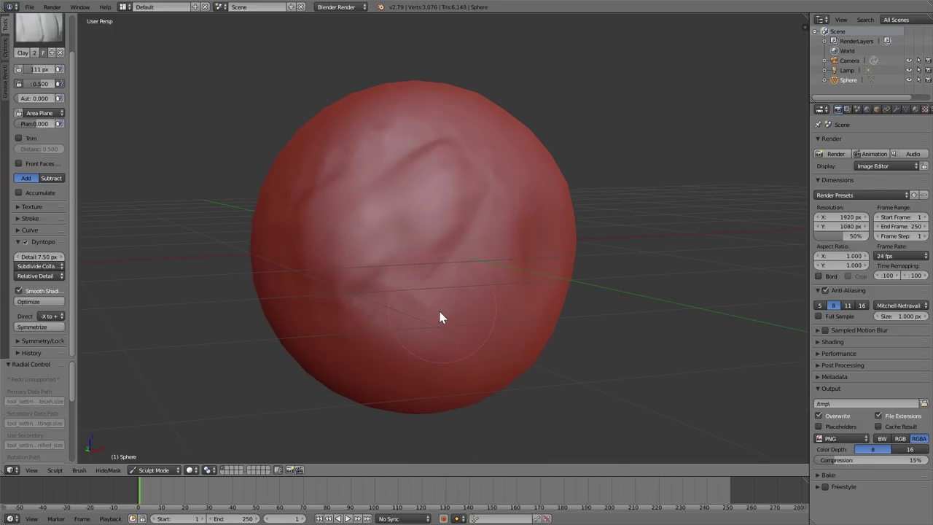
scroll(442, 315, up, 1)
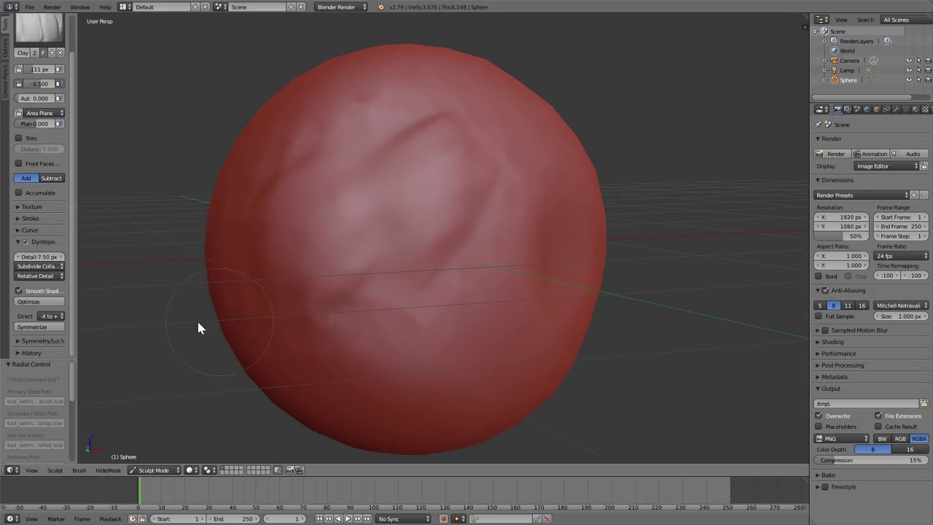
Set the Dyntopo detail size to 3.90 px and sculpt a Clay stroke across the sphere in wireframe display.
click(40, 277)
click(45, 264)
key(z)
middle_drag(460, 248, 438, 252)
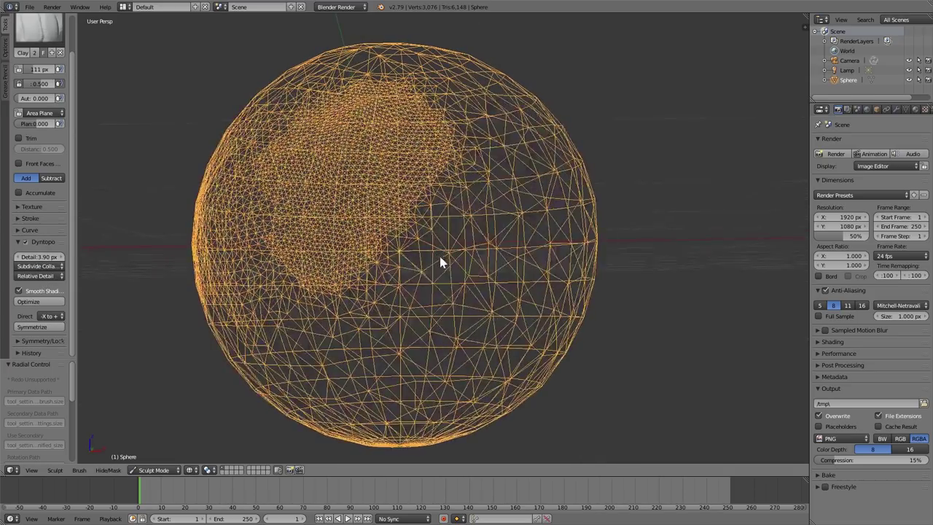
scroll(437, 244, up, 1)
mouse_move(435, 239)
mouse_down()
mouse_move(453, 222)
mouse_move(546, 277)
mouse_move(572, 276)
mouse_up()
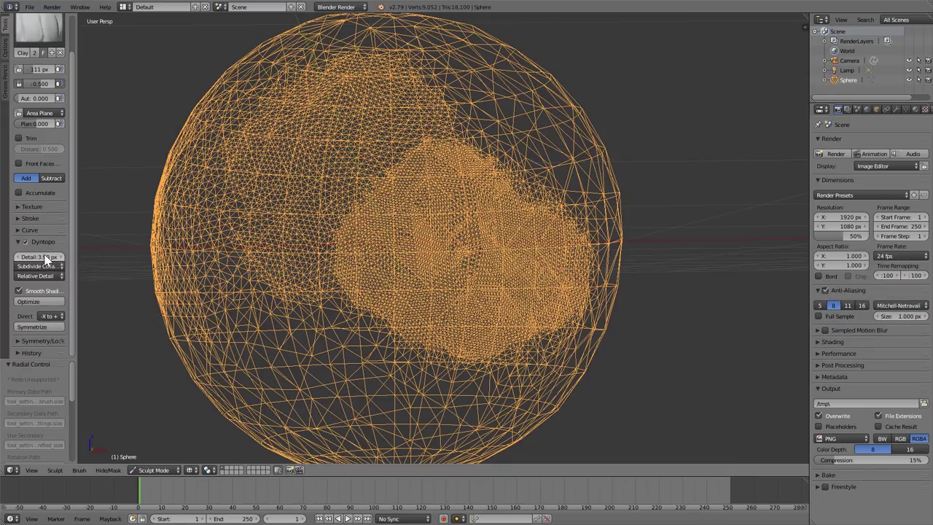
Set the Dyntopo detail size to 16.60 px, sculpt over the dense area to coarsen it, and return to solid display.
mouse_move(470, 268)
mouse_down()
mouse_move(492, 270)
mouse_move(486, 223)
mouse_move(520, 114)
mouse_move(566, 281)
mouse_up()
scroll(557, 281, down, 5)
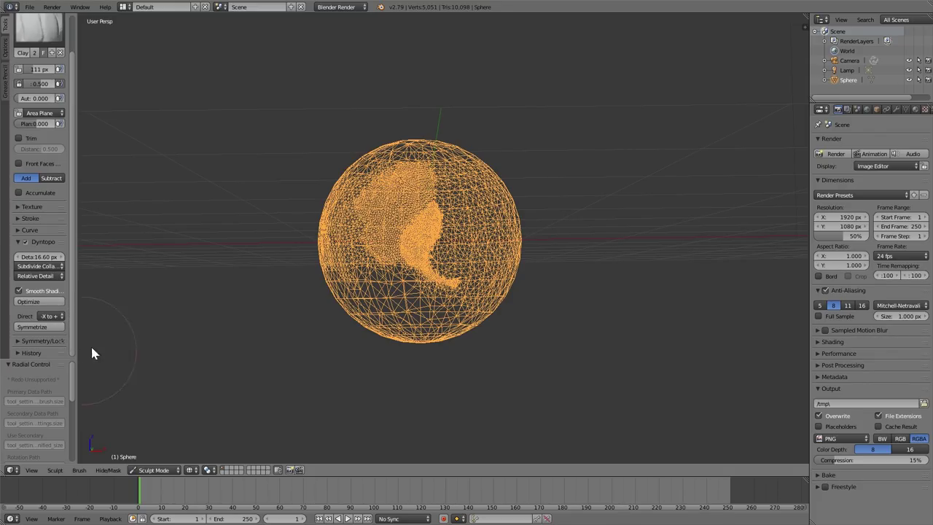
key(z)
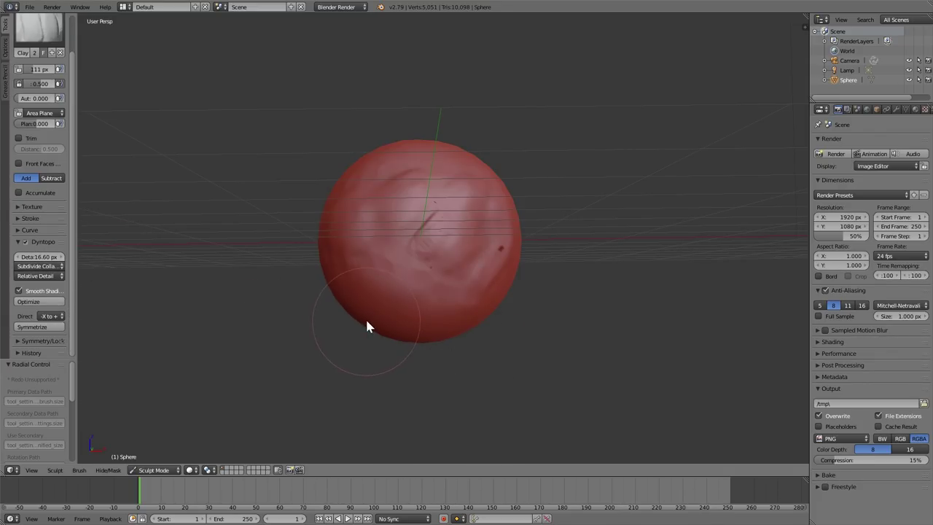
middle_drag(367, 322, 136, 339)
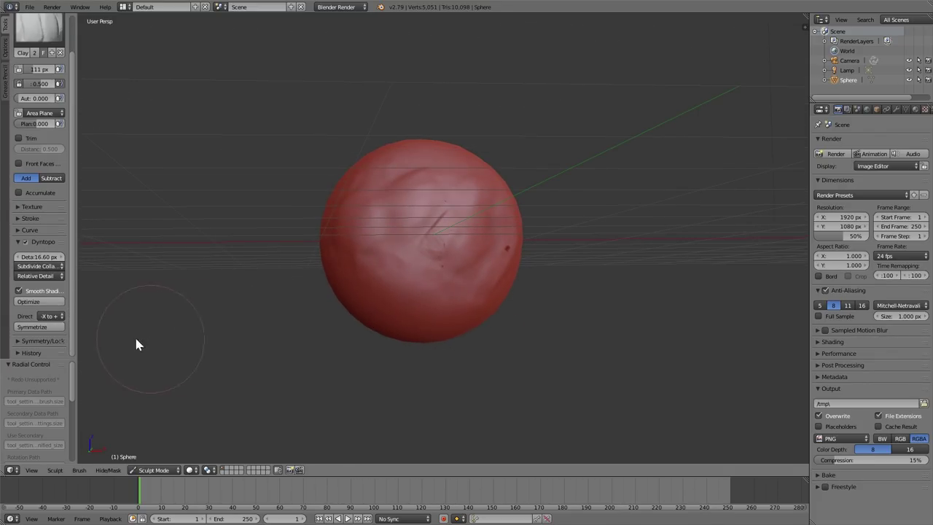
Open the symmetry settings, turn on X mirroring, and sculpt a mirrored Clay stroke across the front of the sphere.
click(53, 341)
mouse_move(67, 246)
mouse_down()
mouse_move(71, 261)
mouse_move(75, 242)
mouse_up()
scroll(73, 255, down, 3)
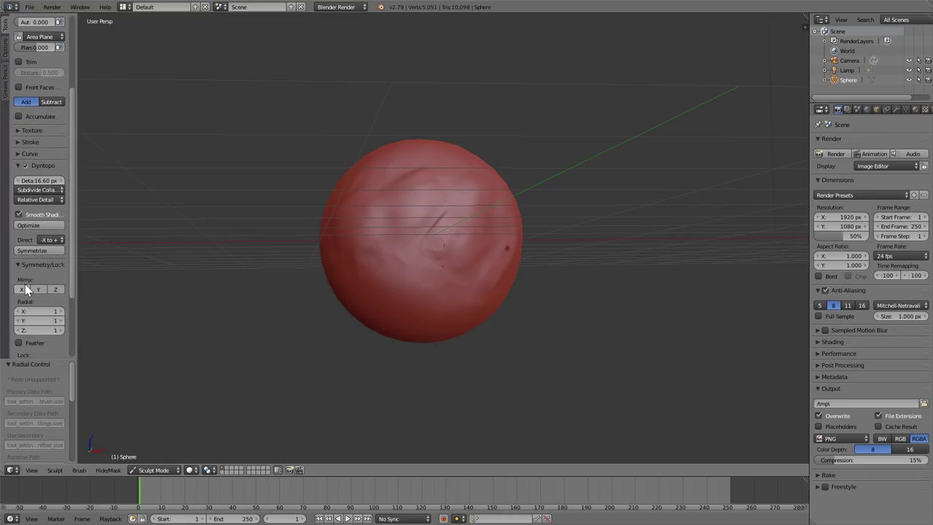
mouse_move(216, 271)
middle_down()
mouse_move(448, 277)
mouse_move(292, 285)
mouse_move(375, 316)
mouse_move(448, 287)
mouse_move(390, 293)
middle_up()
drag(390, 293, 447, 226)
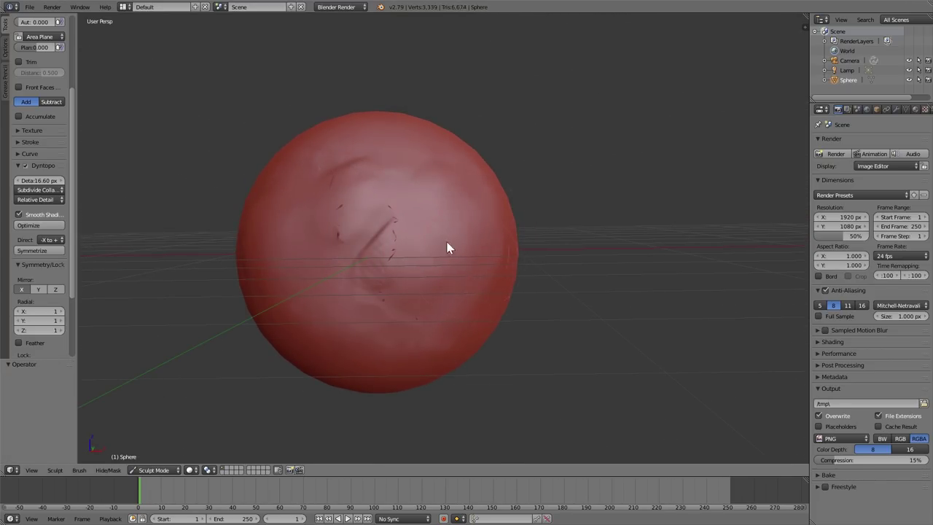
With X mirroring off, resize the brush, switch to Grab, and pull one side of the sphere outward into a large bulge.
key(f)
click(412, 277)
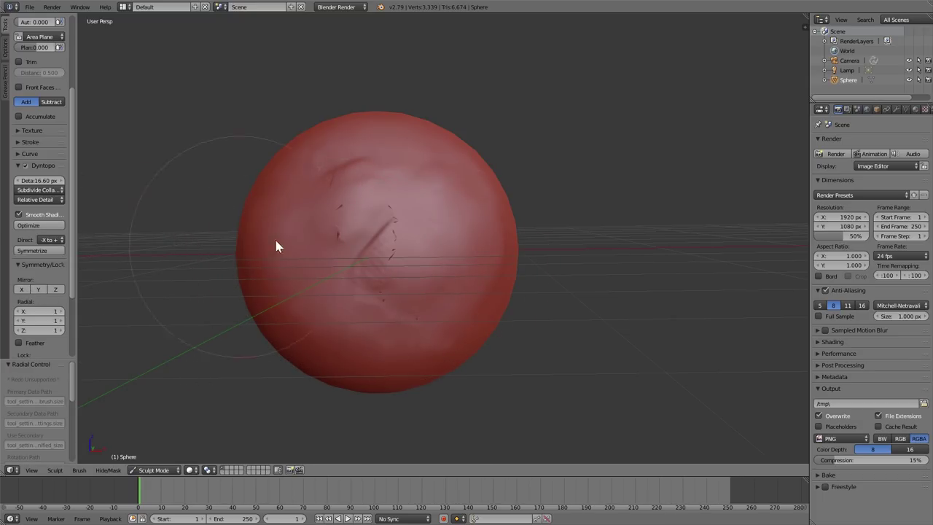
middle_drag(475, 265, 467, 273)
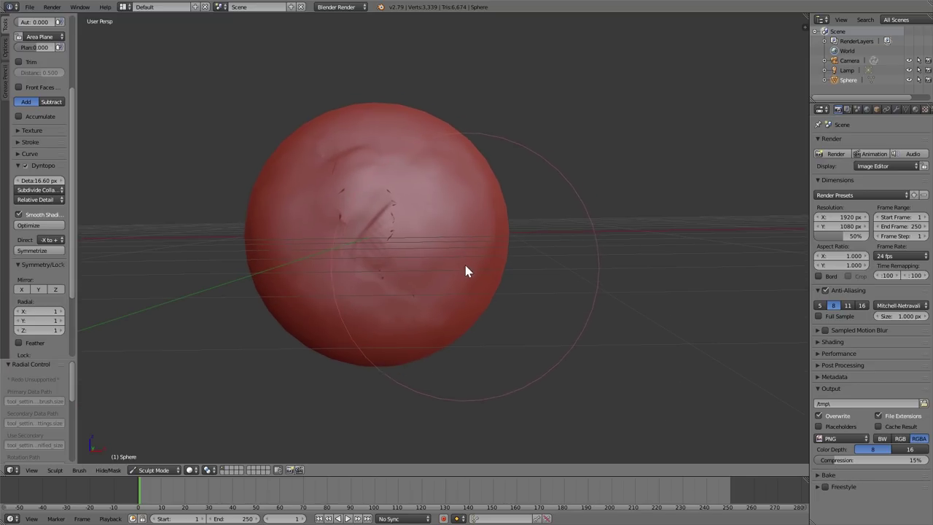
key(g)
drag(481, 255, 688, 211)
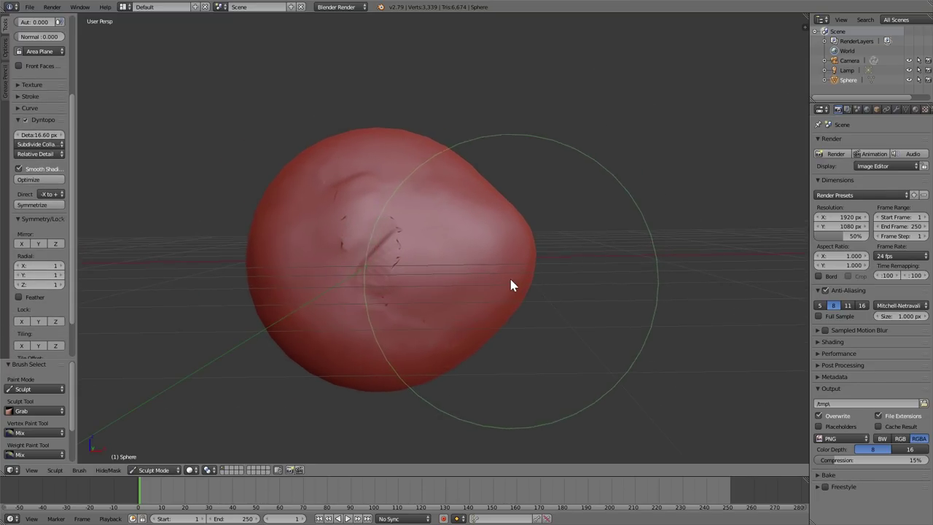
middle_drag(511, 281, 559, 306)
shift+middle_drag(420, 321, 390, 287)
mouse_move(488, 219)
mouse_down()
mouse_move(907, 225)
mouse_move(751, 164)
mouse_move(621, 132)
mouse_up()
middle_drag(585, 194, 245, 270)
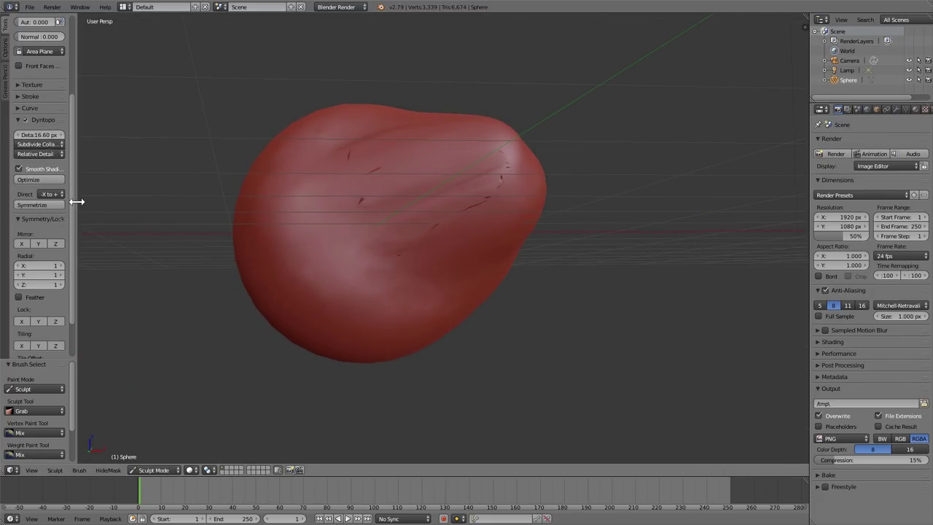
Symmetrize the deformed mesh in the -X to +X direction and undo it.
click(49, 195)
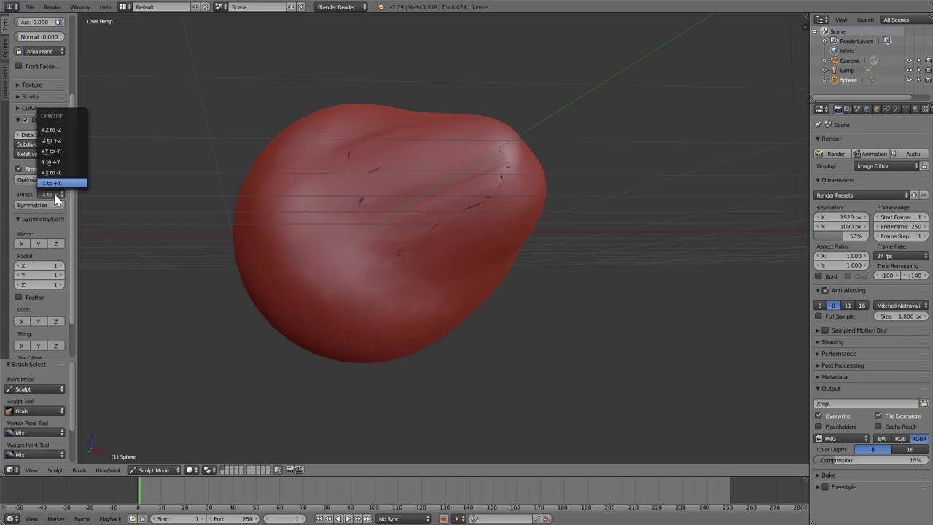
click(54, 194)
click(50, 204)
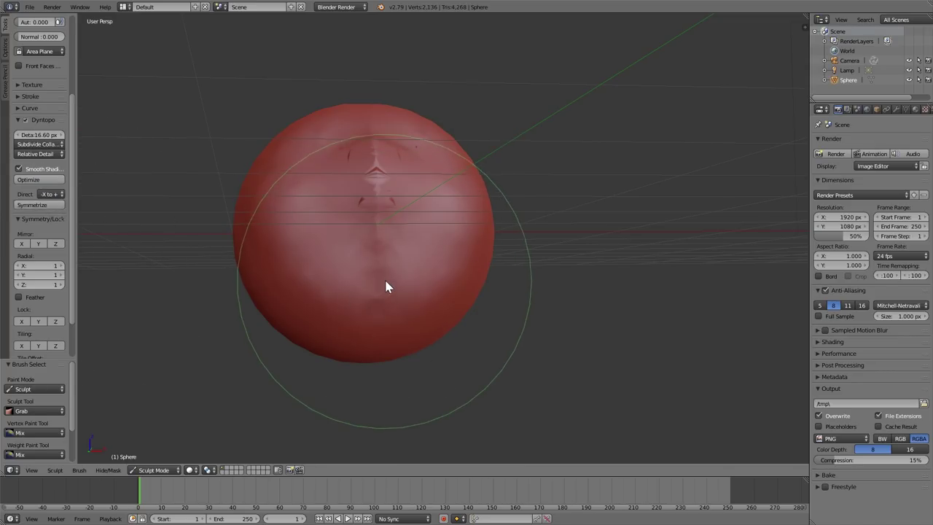
key(ctrl+z)
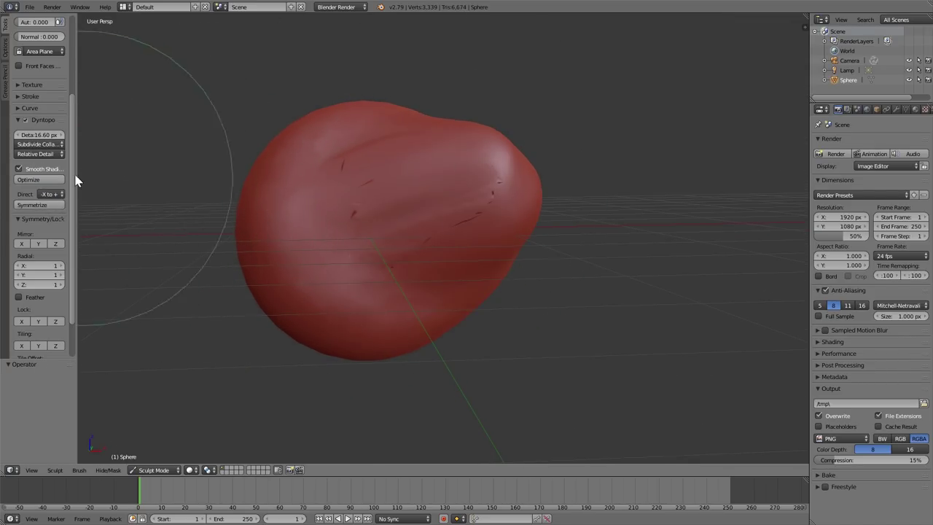
Symmetrize the deformed mesh in the +X to -X direction and inspect the mirrored result.
click(48, 194)
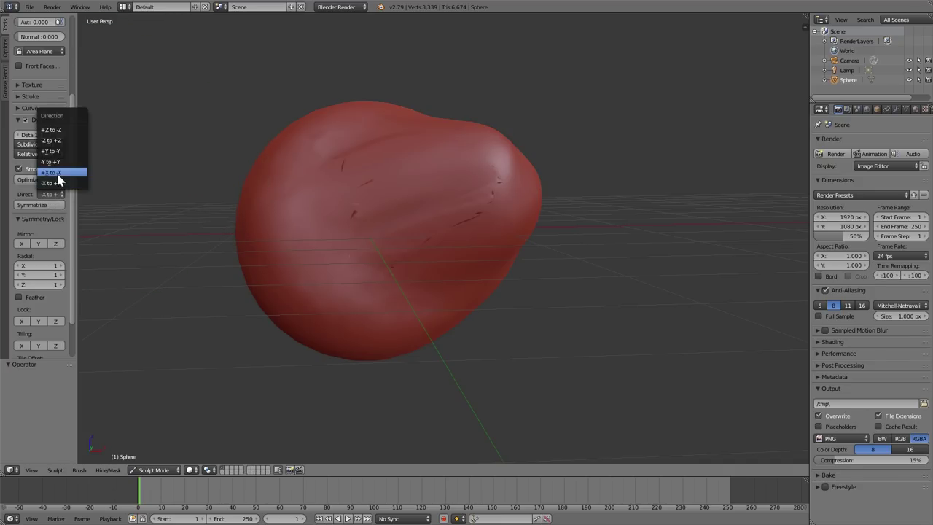
click(59, 175)
click(52, 205)
mouse_move(444, 339)
middle_down()
mouse_move(385, 337)
mouse_move(450, 322)
mouse_move(452, 299)
mouse_move(449, 327)
mouse_move(470, 302)
middle_up()
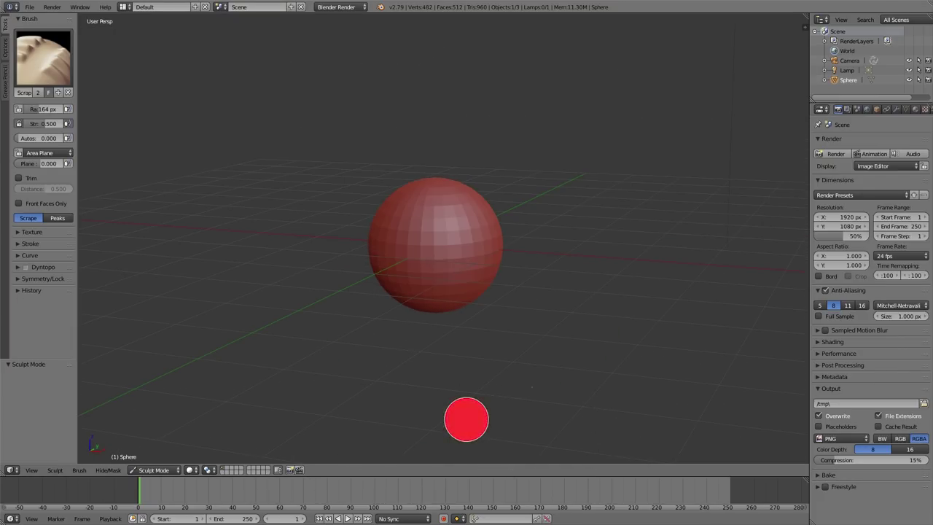
Enable Only Render in the 3D view's display settings to hide the grid and axes around the fresh sphere.
click(46, 60)
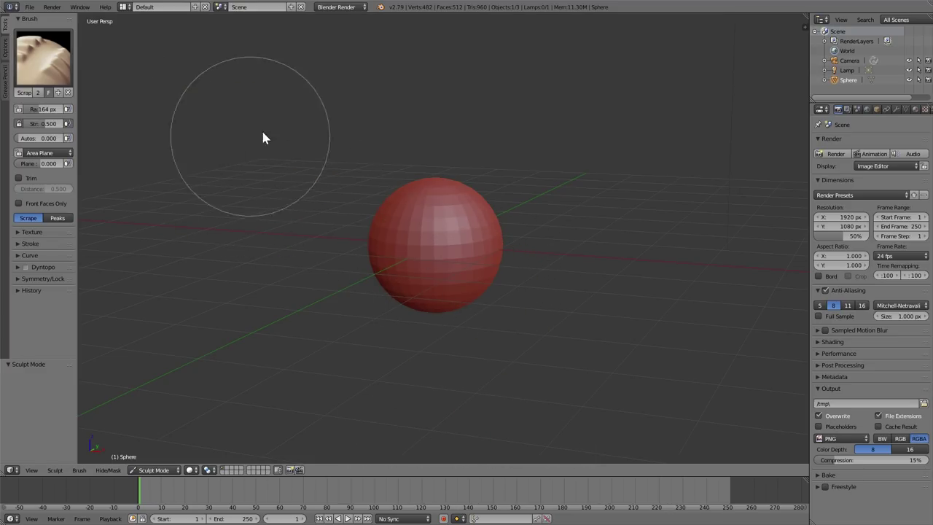
scroll(484, 339, up, 3)
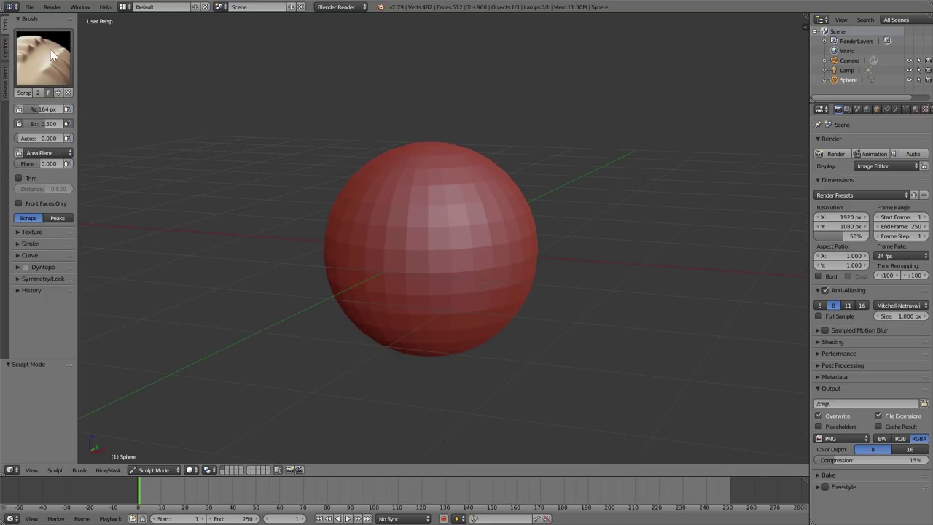
shift+middle_drag(539, 329, 529, 308)
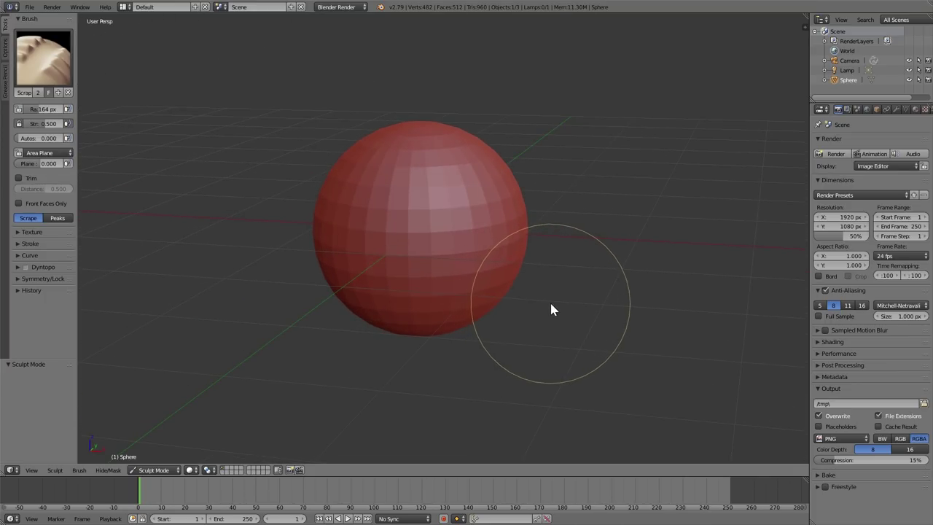
key(n)
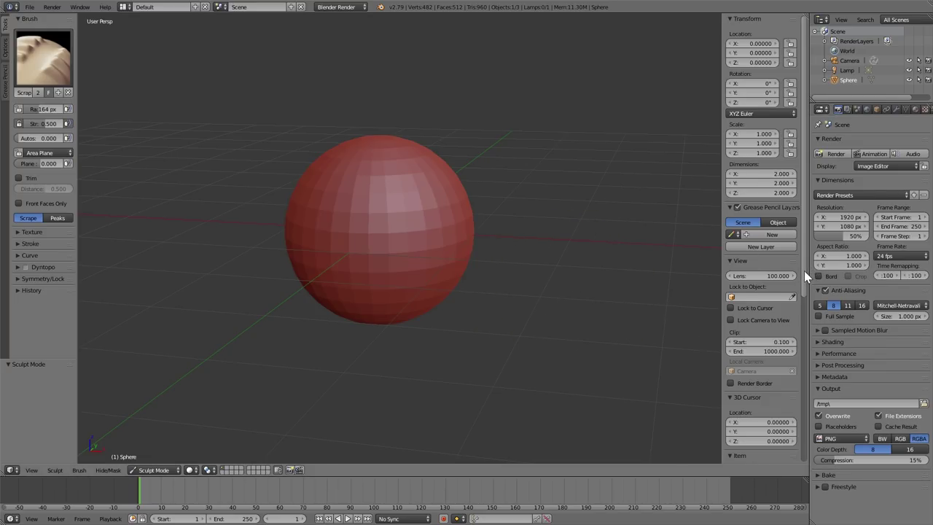
scroll(802, 298, down, 7)
click(749, 285)
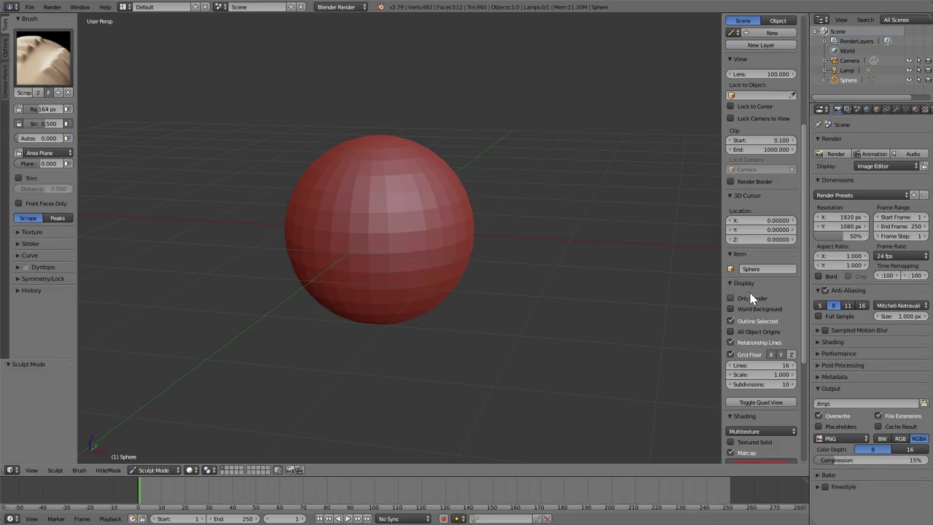
click(750, 284)
click(751, 284)
click(748, 299)
click(745, 286)
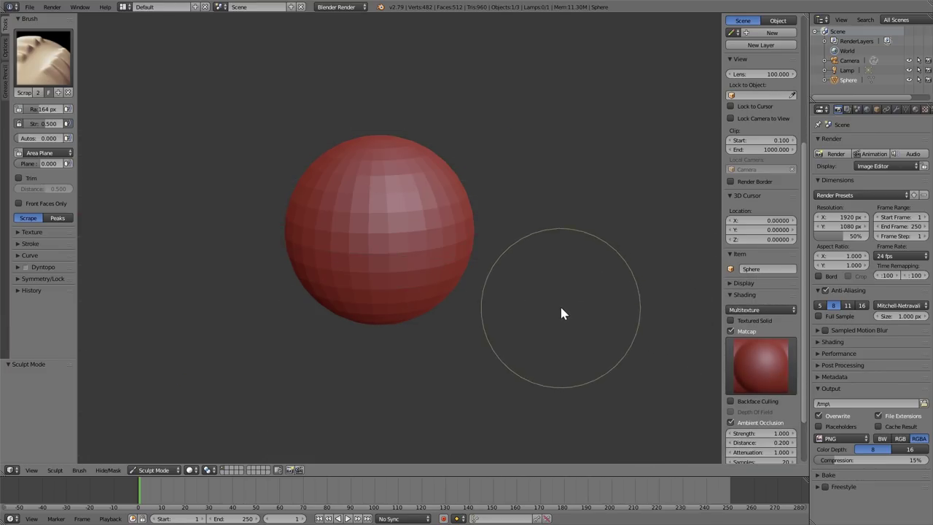
click(744, 285)
click(743, 285)
Apply Subdivide Smooth to the whole sphere three times in Edit Mode, undo the last pass, and return to Sculpt Mode.
mouse_move(505, 303)
shift+middle_down()
mouse_move(526, 312)
mouse_move(518, 301)
shift+middle_up()
scroll(514, 313, down, 1)
scroll(513, 317, up, 1)
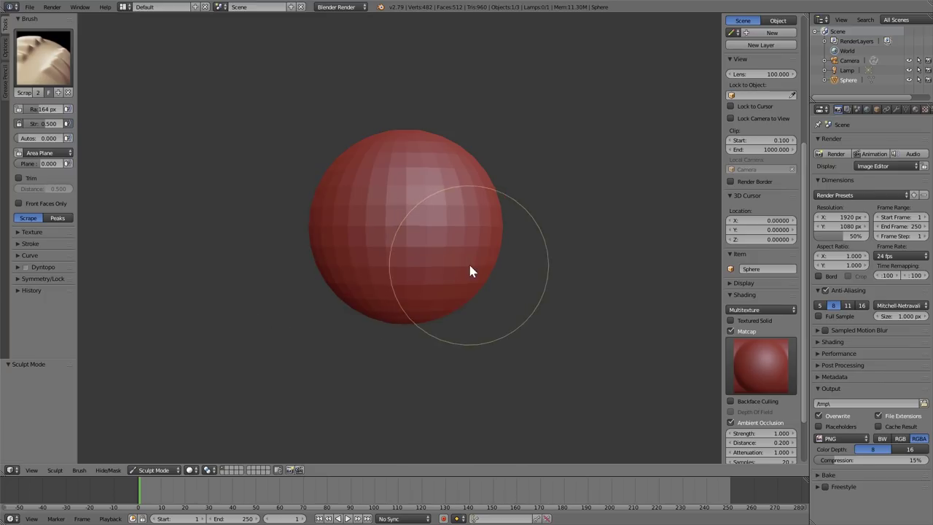
key(Tab)
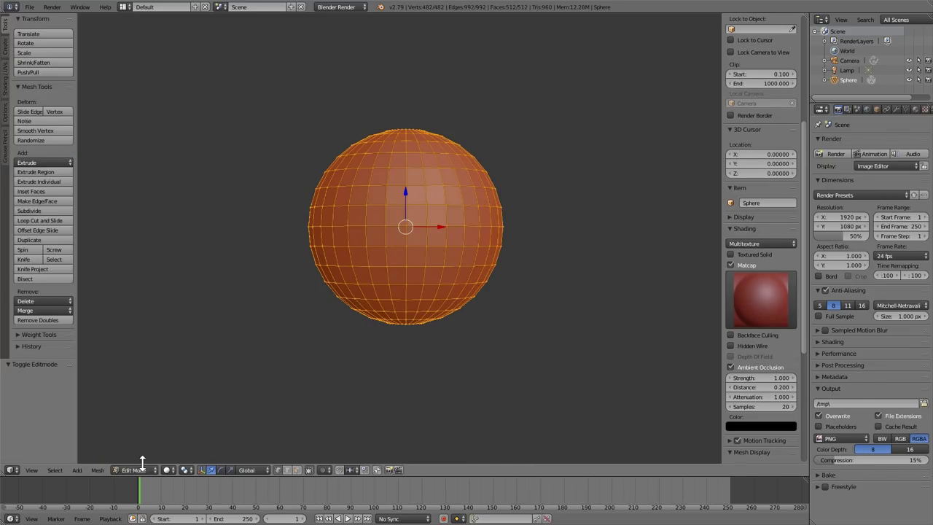
key(w)
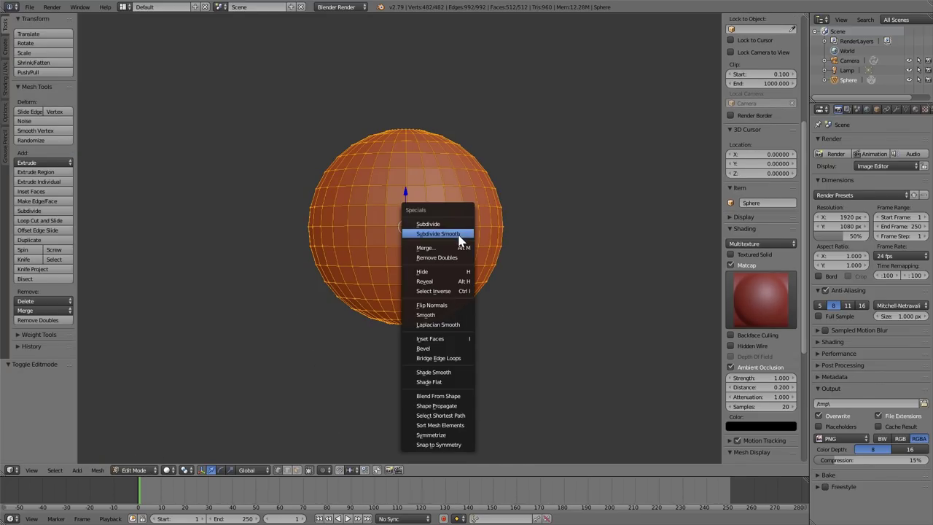
click(454, 234)
key(w)
click(456, 234)
key(w)
click(456, 234)
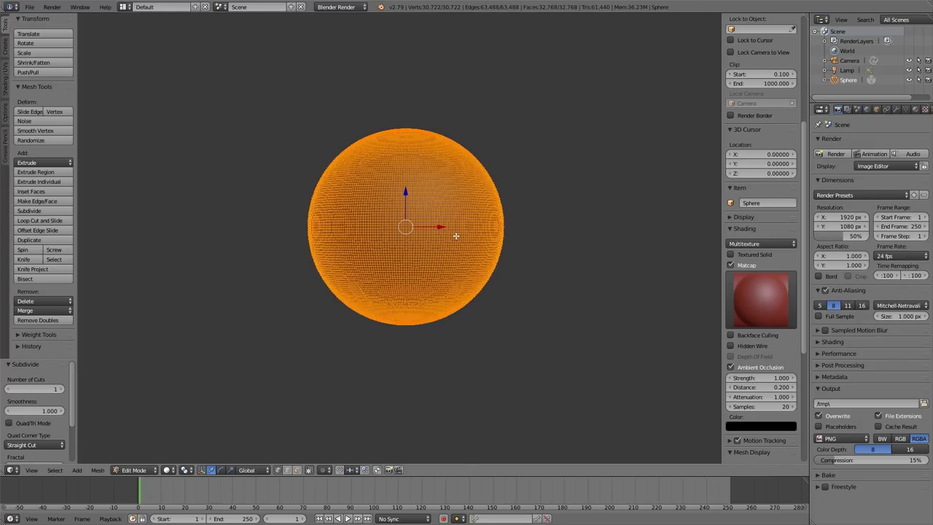
key(ctrl+z)
key(Tab)
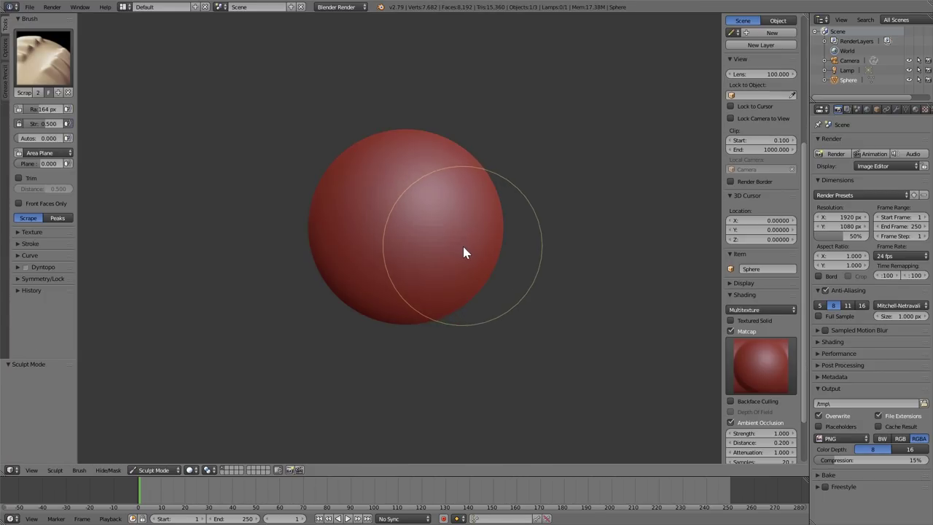
Enable Dyntopo for the subdivided sphere and set its detail size to 8.00 px.
click(17, 268)
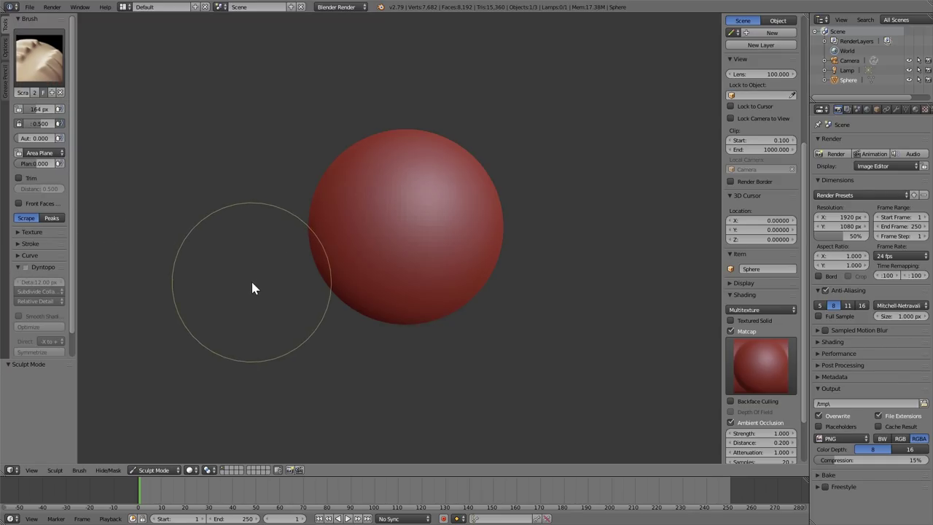
key(ctrl+d)
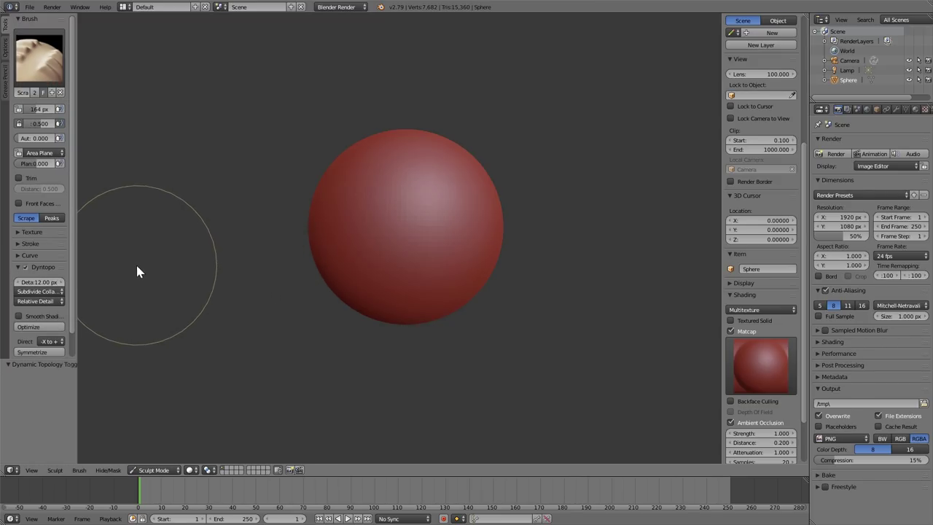
click(29, 282)
key(Return)
shift+middle_drag(468, 269, 472, 264)
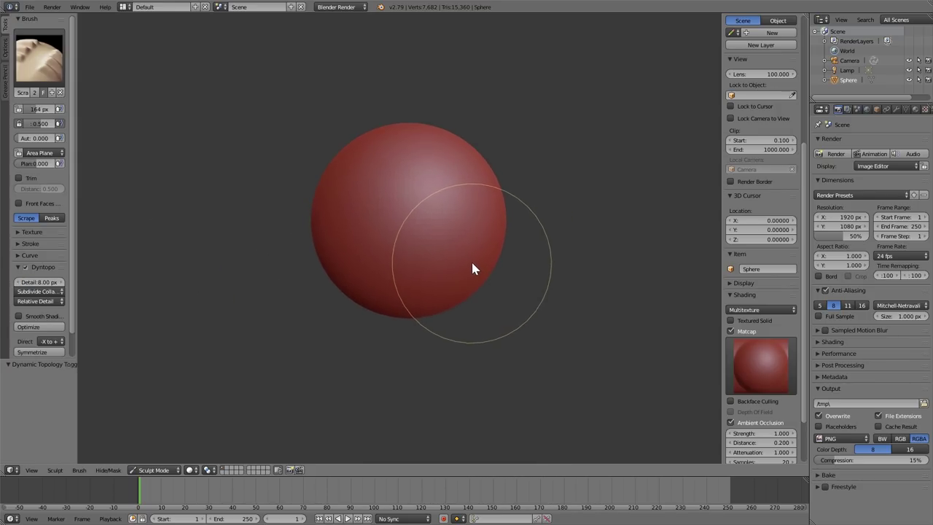
Select the Grab brush and adjust its radius for shaping the sphere.
scroll(424, 205, up, 1)
key(g)
shift+middle_drag(466, 252, 451, 274)
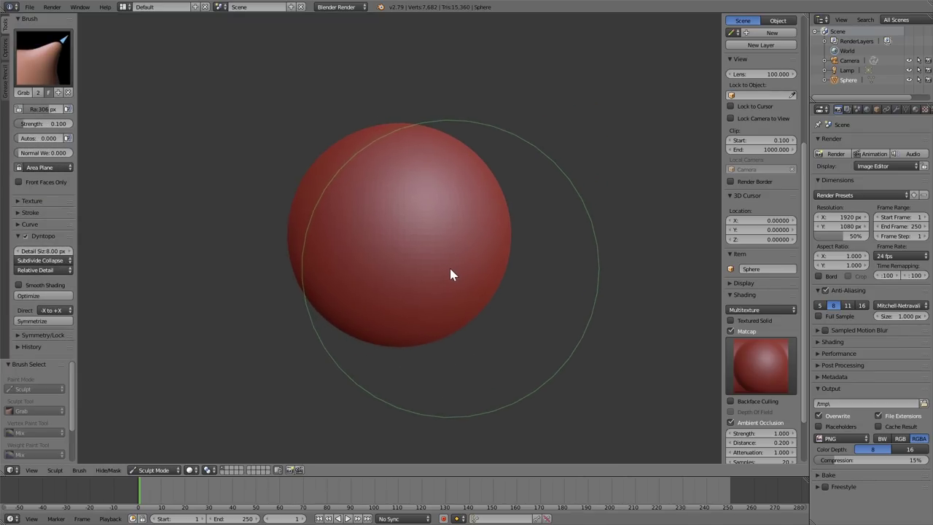
scroll(452, 274, down, 1)
key(f)
click(439, 295)
Try a small Grab stroke at the sphere's lower-left edge and undo the trial changes.
drag(337, 309, 336, 313)
key(f)
click(453, 321)
key(bracketleft)
key(ctrl+z)
key(ctrl+z)
key(ctrl+z)
key(ctrl+z)
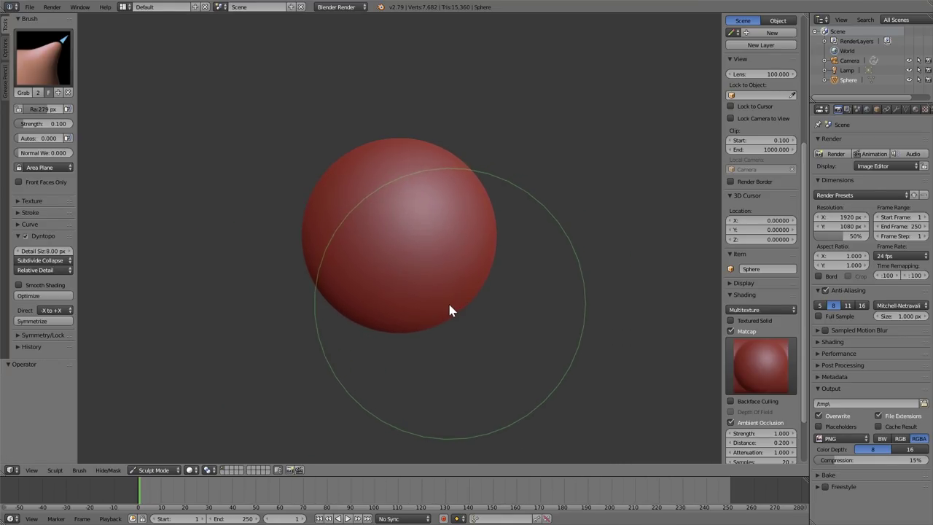
Set the Grab brush radius to 293 px and reshape the sphere's upper part, pulling its top slightly upward.
key(f)
click(443, 307)
key(f)
click(446, 306)
key(g)
key(f)
click(302, 197)
drag(405, 168, 410, 137)
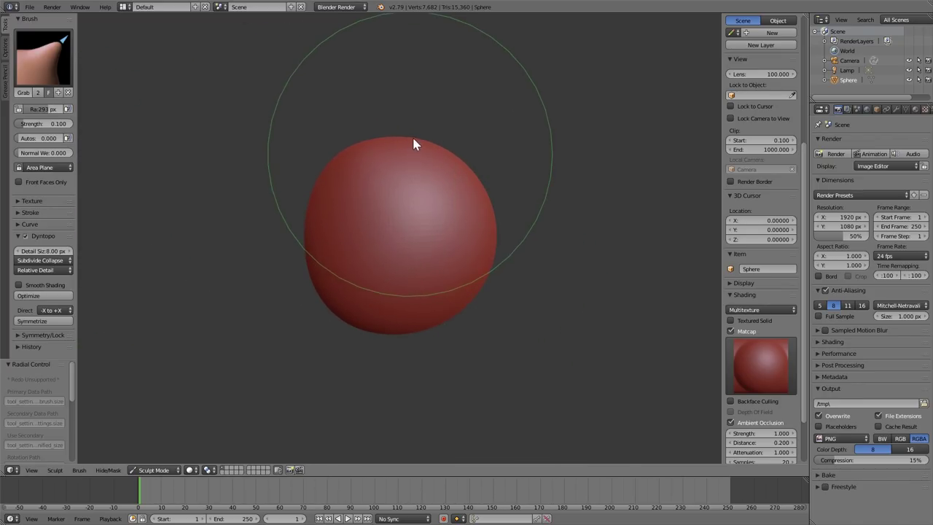
Try pushing the sphere's flatter side inward with the Grab brush from a side view, and undo the push.
key(f)
click(468, 308)
middle_drag(447, 307, 552, 308)
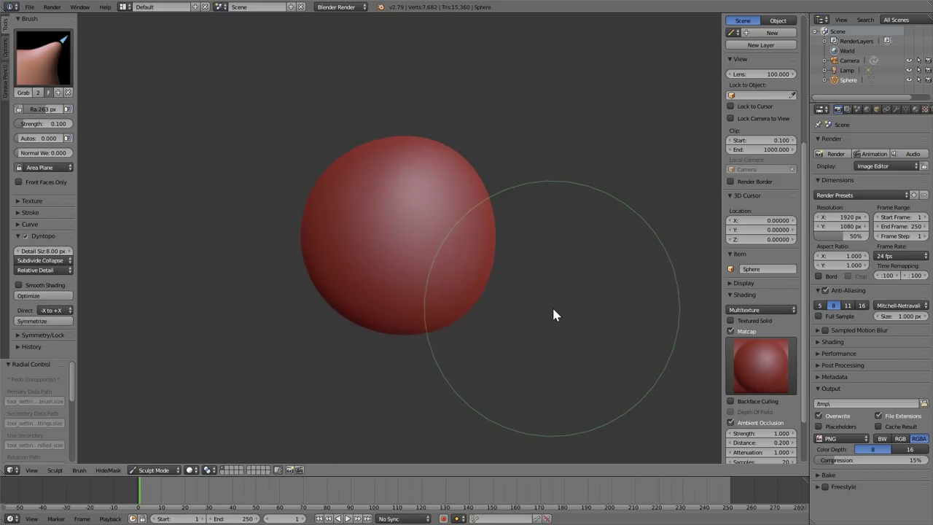
key(f)
click(542, 293)
drag(494, 242, 437, 231)
key(f)
click(470, 244)
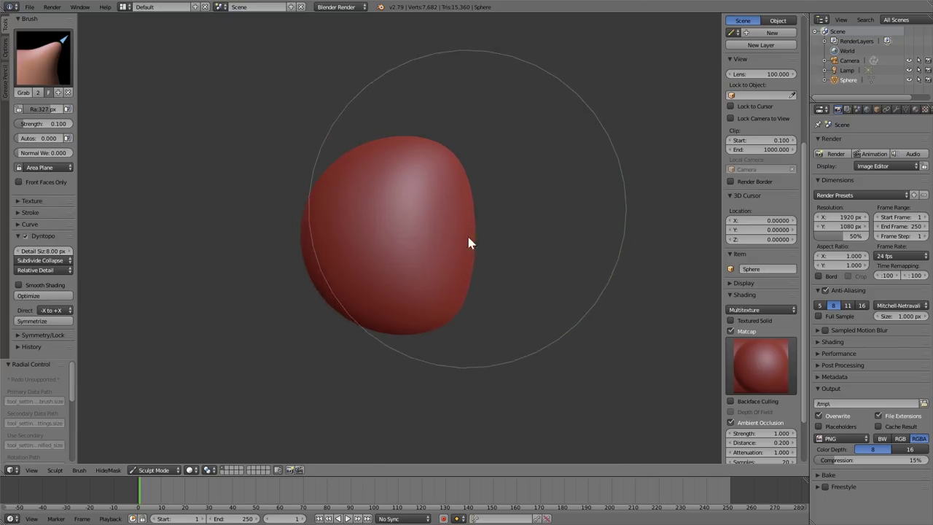
key(ctrl+z)
Reshape the form into a squarer outline with the Grab brush, working from several angles and ending at a 237 px radius.
key(f)
click(420, 252)
mouse_move(428, 264)
middle_down()
mouse_move(478, 264)
mouse_move(443, 257)
middle_up()
key(f)
click(424, 249)
middle_drag(455, 194, 433, 195)
key(f)
click(458, 197)
key(g)
key(f)
click(492, 229)
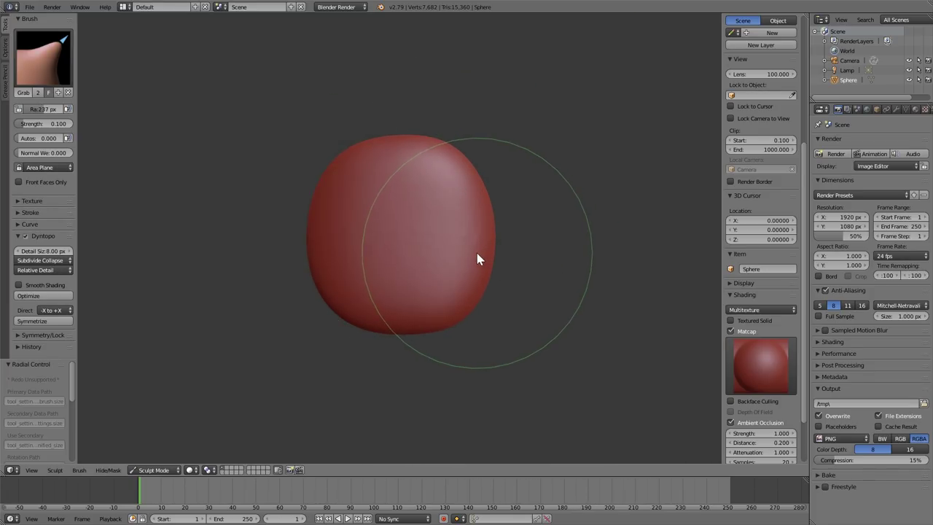
From a side view, resize the Grab brush and adjust the lower front part of the form's profile.
middle_drag(465, 278, 540, 287)
scroll(524, 282, up, 1)
key(f)
click(550, 288)
drag(551, 290, 554, 222)
key(f)
click(514, 310)
mouse_move(476, 299)
mouse_down()
mouse_move(508, 310)
mouse_move(479, 292)
mouse_up()
Enlarge the Grab brush to a 343 px radius and refine the flattened front of the side profile.
key(f)
click(454, 277)
key(f)
click(465, 250)
key(f)
click(466, 247)
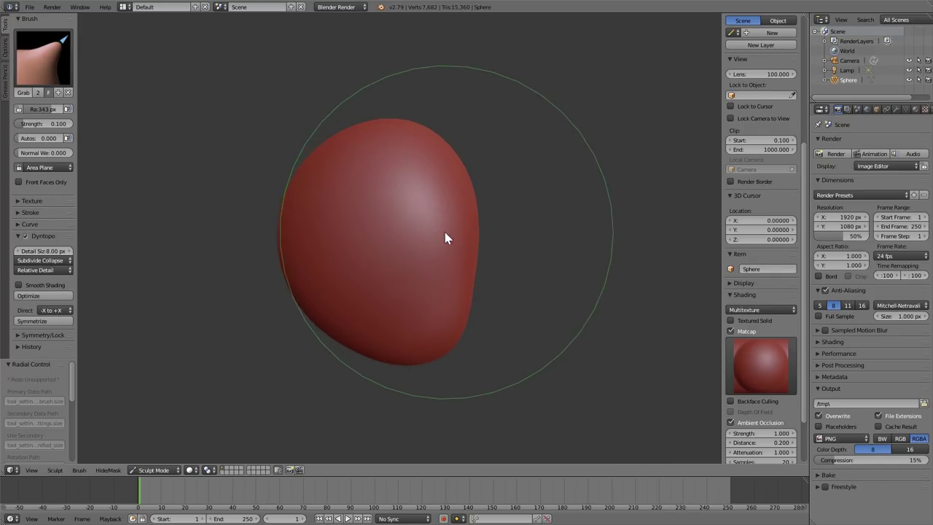
Set the Grab brush radius to 292 px, refine the flattened front from the opposite side, and check the front view.
mouse_move(484, 220)
middle_down()
mouse_move(439, 278)
mouse_move(352, 281)
middle_up()
key(f)
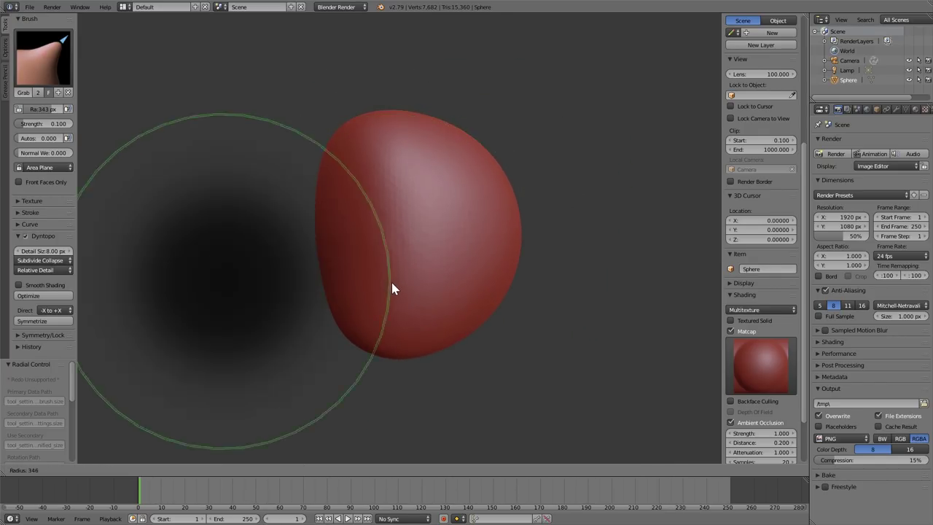
click(367, 274)
key(f)
click(386, 273)
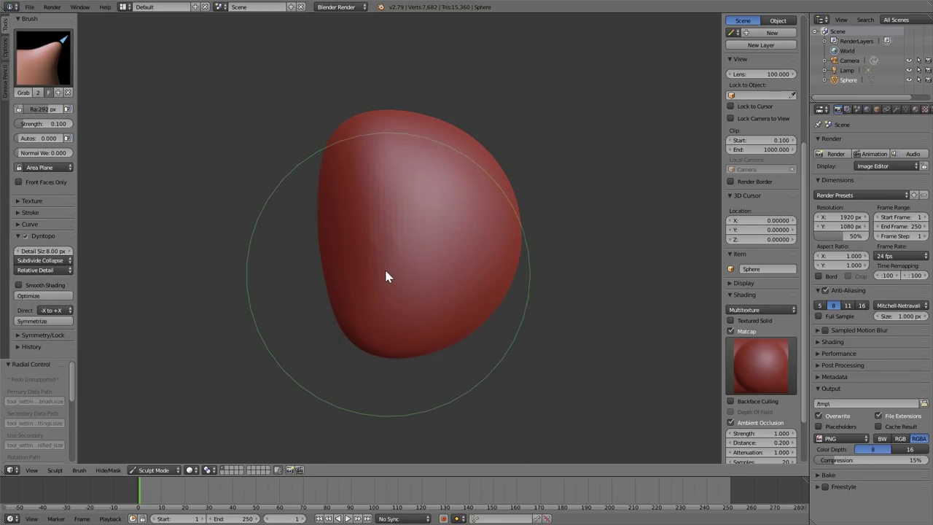
mouse_move(387, 318)
middle_down()
mouse_move(498, 300)
mouse_move(470, 298)
mouse_move(464, 267)
middle_up()
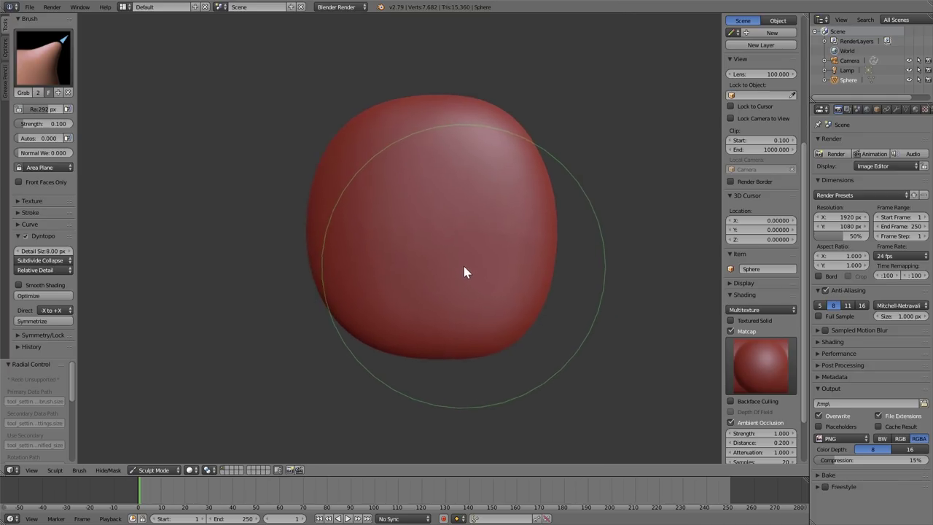
scroll(463, 276, down, 1)
key(f)
click(453, 244)
key(g)
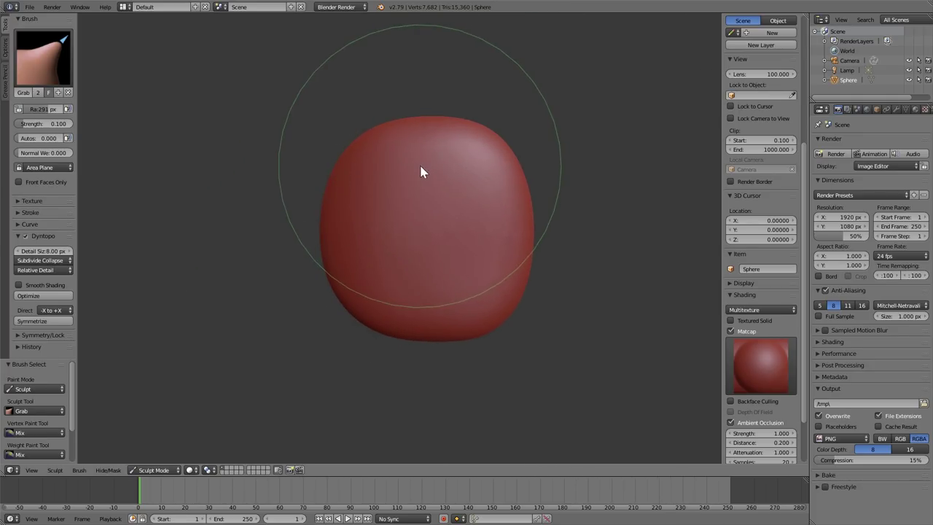
key(shift+3)
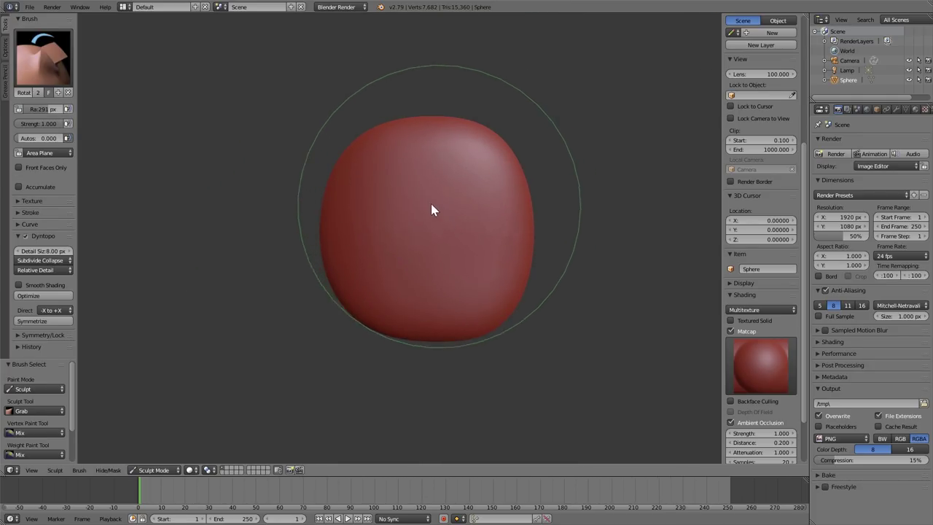
key(shift+4)
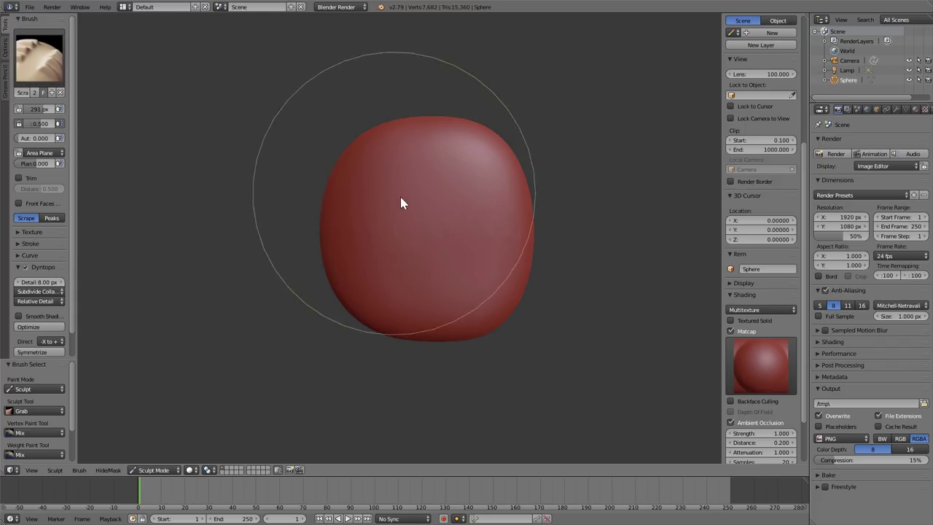
Switch to the SculptDraw brush and set its radius to 86 px for work on the side of the form.
key(x)
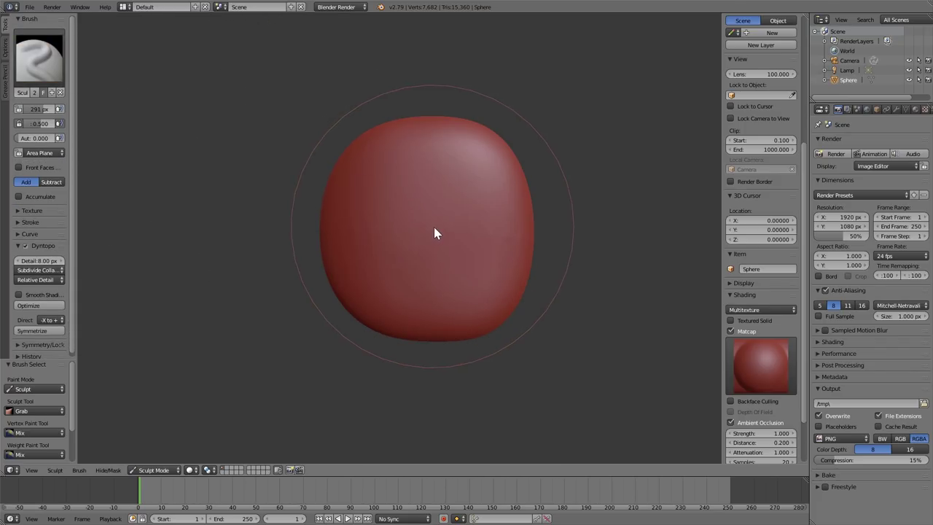
scroll(441, 266, up, 1)
key(f)
click(408, 243)
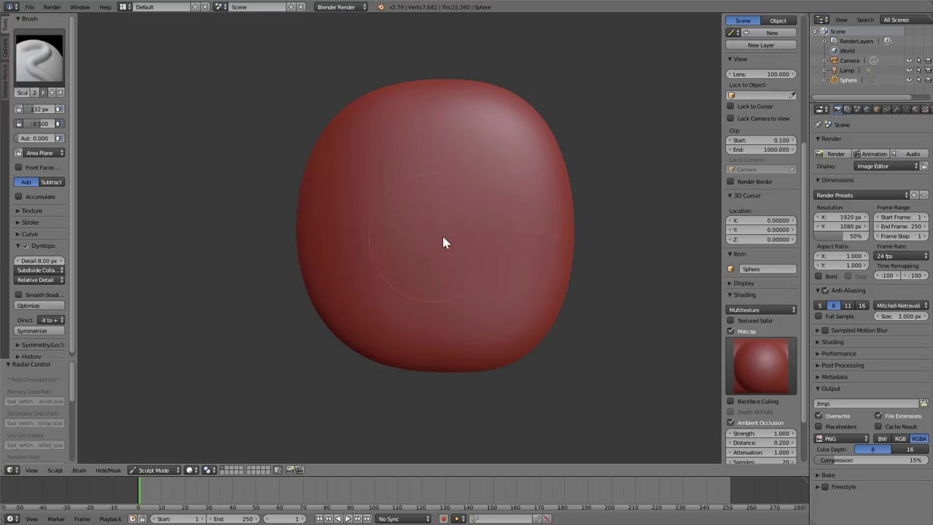
key(f)
click(450, 240)
shift+middle_drag(449, 239, 417, 267)
scroll(423, 256, up, 1)
key(f)
click(418, 250)
key(f)
click(370, 221)
key(f)
click(381, 218)
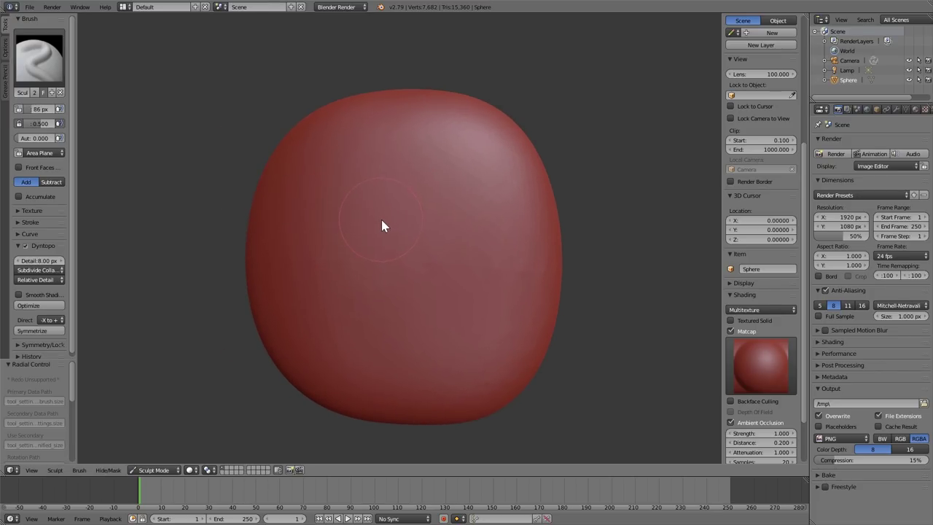
Sculpt the curved raised outline of an ear on the side of the form with SculptDraw.
shift+middle_drag(381, 219, 381, 208)
mouse_move(375, 204)
mouse_down()
mouse_move(399, 183)
mouse_move(431, 198)
mouse_move(450, 181)
mouse_move(471, 273)
mouse_move(442, 316)
mouse_up()
mouse_move(464, 194)
mouse_down()
mouse_move(465, 272)
mouse_move(387, 323)
mouse_move(412, 323)
mouse_move(369, 326)
mouse_move(370, 313)
mouse_move(403, 346)
mouse_move(384, 349)
mouse_move(401, 325)
mouse_up()
mouse_move(446, 258)
middle_down()
mouse_move(506, 263)
mouse_move(446, 257)
middle_up()
Reduce the SculptDraw radius to 51 px and build up the ear's rim and lobe from several angles.
key(f)
click(411, 227)
key(f)
click(416, 213)
mouse_move(423, 222)
middle_down()
mouse_move(383, 230)
mouse_move(308, 177)
mouse_move(428, 206)
middle_up()
key(f)
click(426, 204)
drag(426, 204, 402, 234)
mouse_move(402, 233)
middle_down()
mouse_move(402, 225)
mouse_move(506, 235)
middle_up()
drag(506, 234, 409, 214)
middle_drag(444, 271, 475, 241)
drag(452, 176, 506, 165)
middle_drag(548, 221, 460, 193)
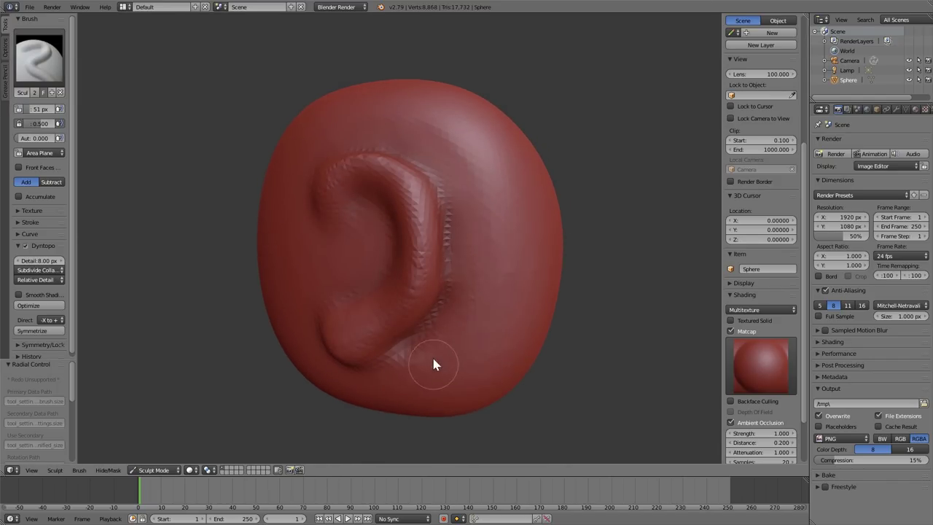
Switch to the Grab brush, set its radius to 153 px, and view the ear in profile from behind.
middle_drag(415, 367, 369, 245)
middle_drag(366, 196, 368, 240)
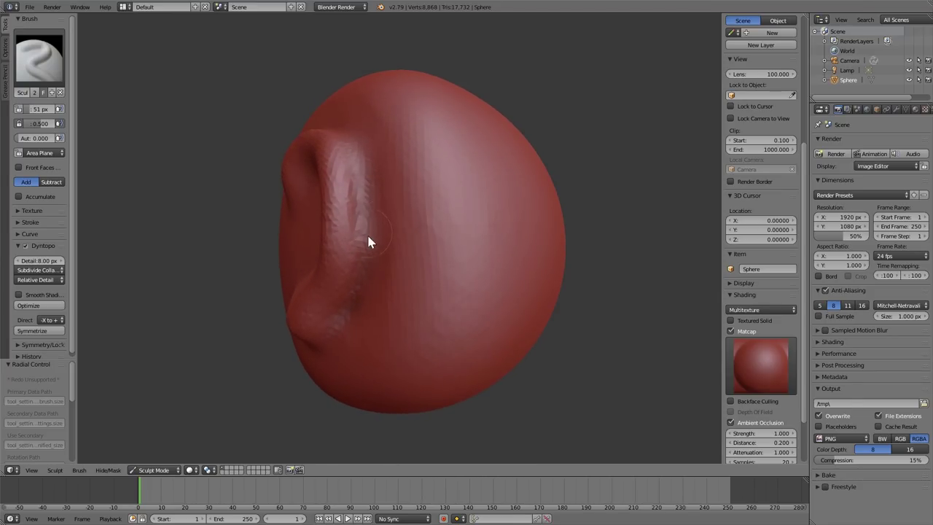
mouse_move(355, 312)
middle_down()
mouse_move(448, 277)
mouse_move(510, 292)
middle_up()
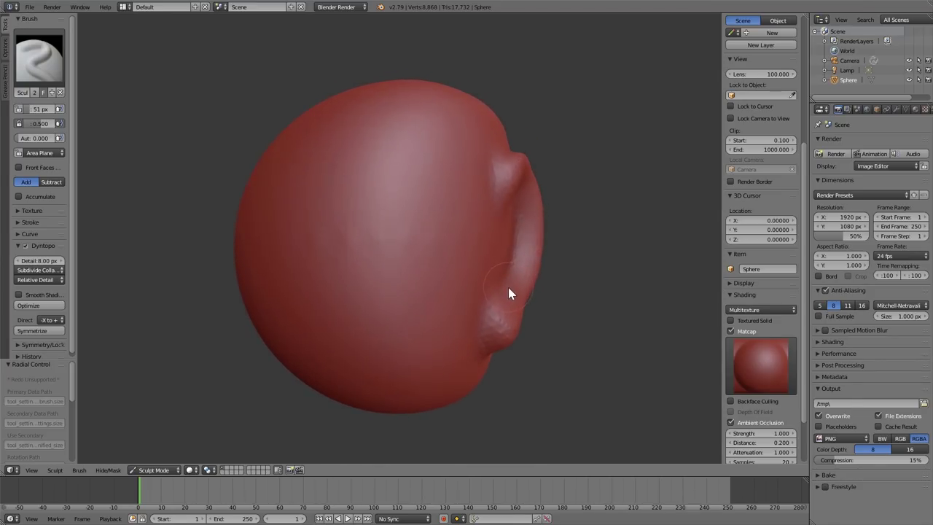
middle_drag(547, 243, 499, 226)
key(f)
click(503, 222)
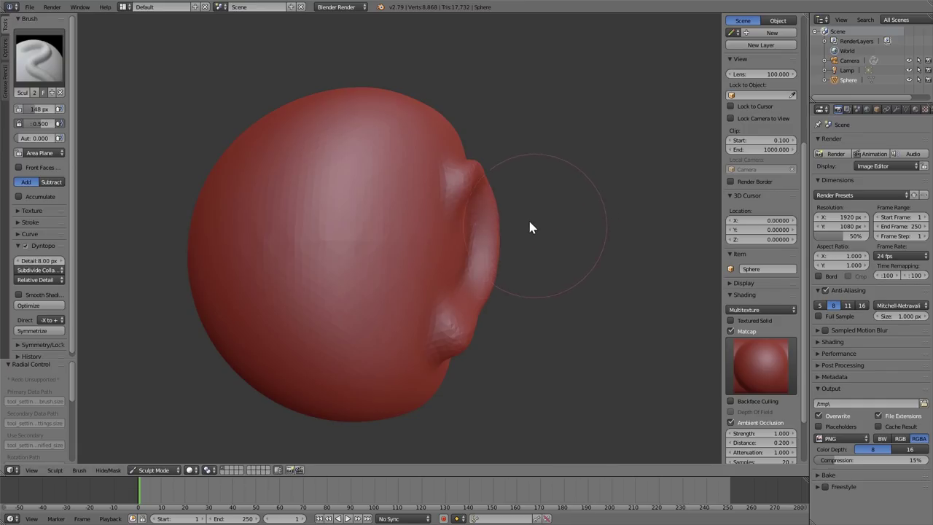
key(g)
key(f)
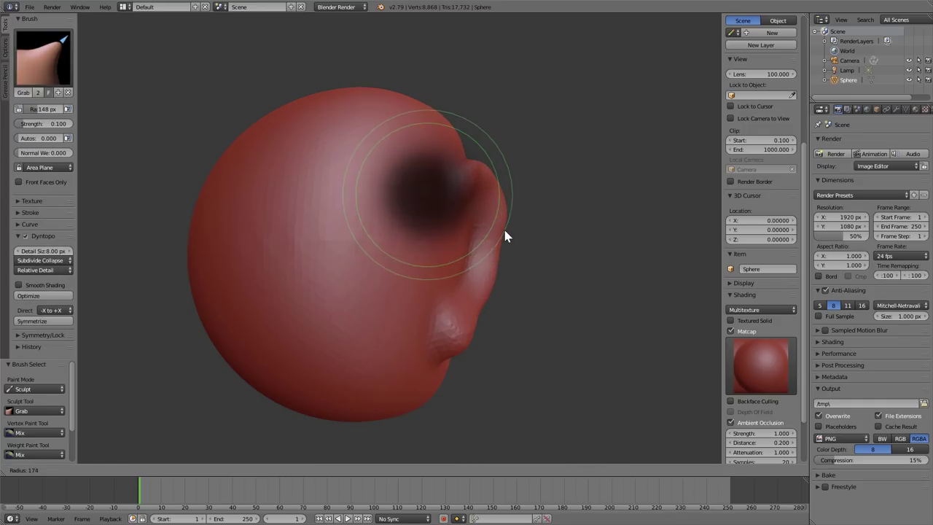
click(504, 227)
mouse_move(500, 287)
middle_down()
mouse_move(510, 343)
mouse_move(508, 297)
middle_up()
key(f)
click(498, 281)
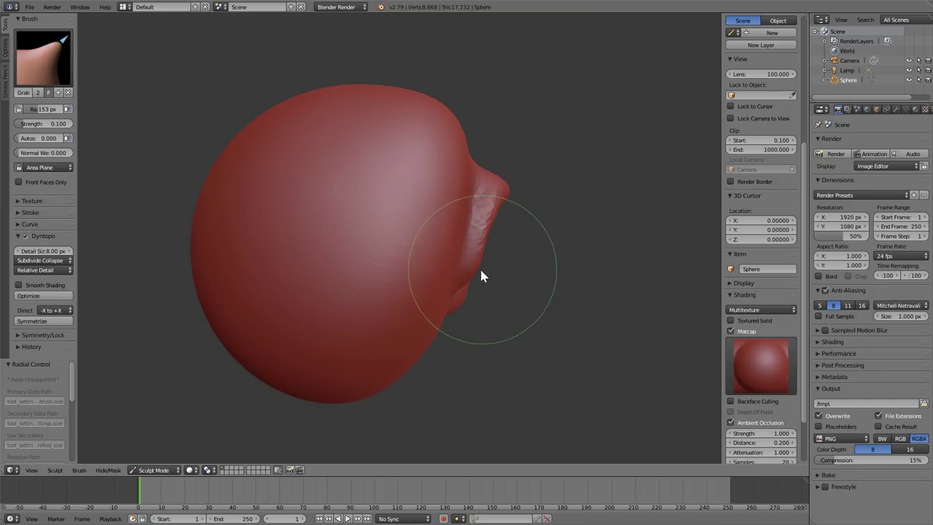
Reduce the Grab brush radius and adjust the upper part of the ear's rim in profile.
mouse_move(476, 266)
middle_down()
mouse_move(480, 209)
mouse_move(512, 224)
mouse_move(479, 212)
middle_up()
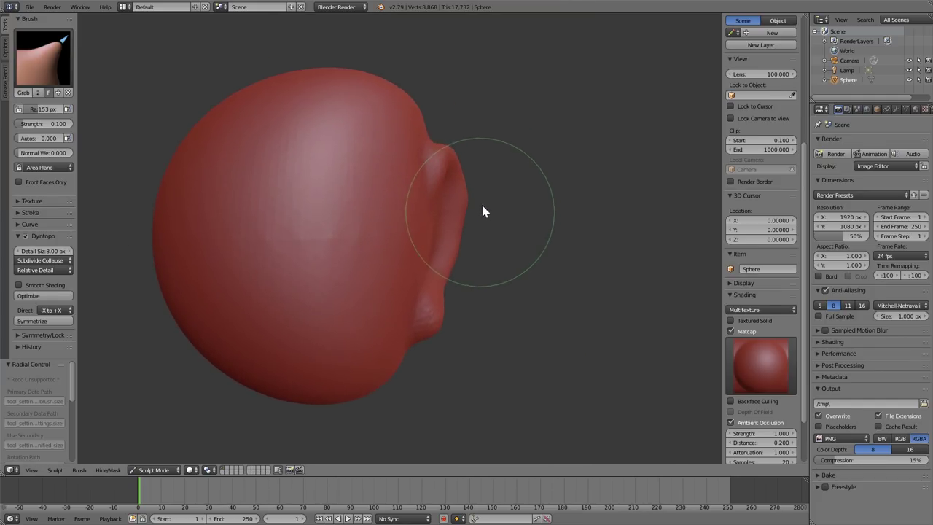
scroll(482, 203, up, 1)
key(f)
click(481, 201)
key(g)
key(f)
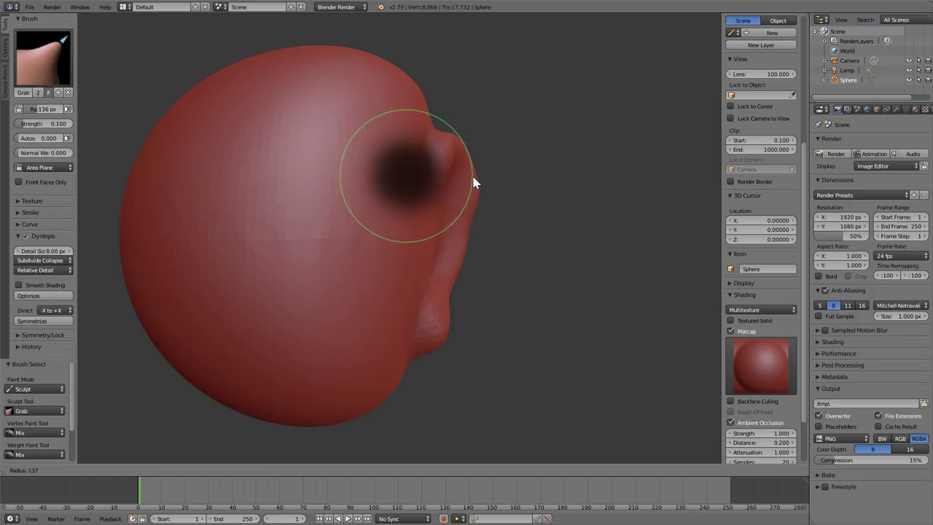
click(467, 192)
drag(476, 185, 471, 190)
key(f)
click(463, 225)
Switch to the Crease brush at about 86 px and carve the back of the ear where it meets the form.
mouse_move(517, 252)
middle_down()
mouse_move(396, 248)
mouse_move(425, 226)
mouse_move(373, 236)
mouse_move(370, 263)
mouse_move(377, 250)
middle_up()
key(shift+c)
key(f)
click(406, 228)
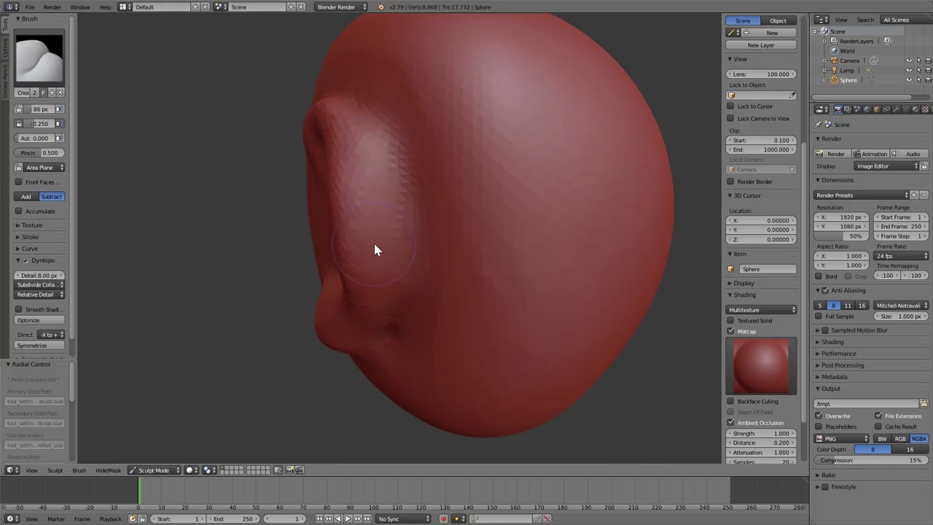
key(f)
click(397, 205)
mouse_move(380, 172)
mouse_down()
mouse_move(399, 288)
mouse_move(379, 172)
mouse_up()
middle_drag(378, 182, 408, 276)
drag(402, 251, 377, 289)
mouse_move(377, 290)
middle_down()
mouse_move(406, 329)
mouse_move(496, 299)
middle_up()
Set the Crease brush radius to 87 px and carve the hollow along the inside of the ear's rim.
key(f)
click(343, 207)
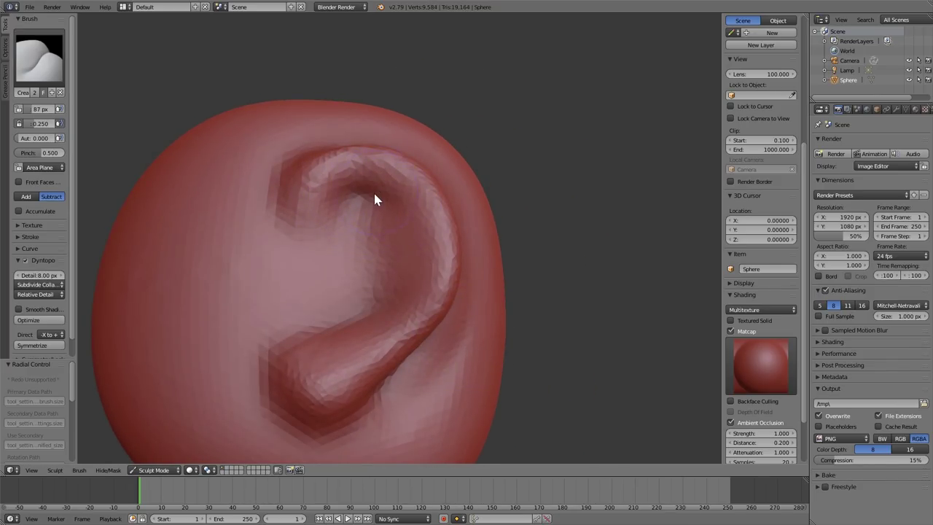
shift+middle_drag(375, 193, 398, 200)
mouse_move(360, 225)
mouse_down()
mouse_move(440, 239)
mouse_move(416, 309)
mouse_up()
mouse_move(419, 302)
shift+middle_down()
mouse_move(404, 221)
mouse_move(427, 245)
shift+middle_up()
drag(427, 246, 356, 298)
mouse_move(356, 298)
middle_down()
mouse_move(399, 250)
mouse_move(401, 228)
middle_up()
Switch to the Clay brush, set its radius to 93 px, and add volume inside the ear's hollow.
key(c)
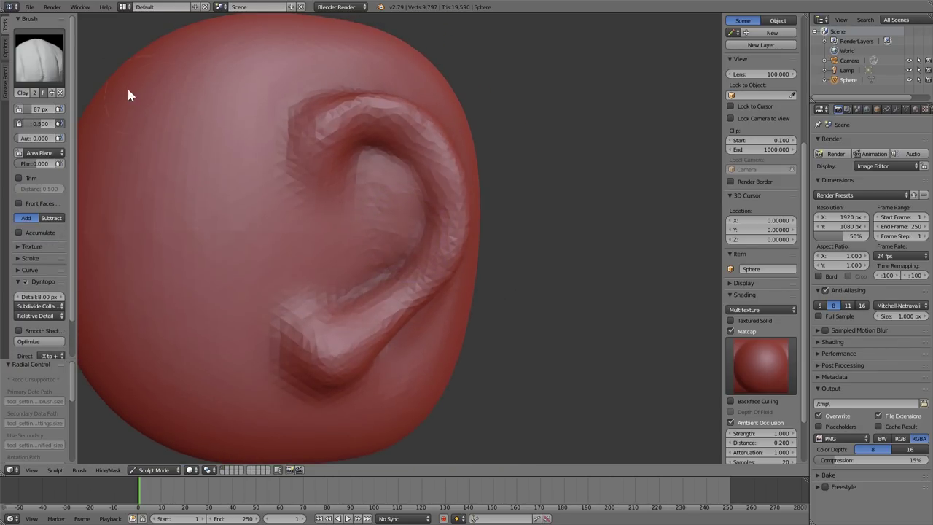
click(39, 55)
scroll(380, 209, up, 3)
mouse_move(374, 197)
middle_down()
mouse_move(398, 220)
mouse_move(383, 216)
middle_up()
scroll(384, 216, down, 1)
key(f)
click(384, 216)
mouse_move(384, 215)
mouse_down()
mouse_move(371, 230)
mouse_move(398, 163)
mouse_move(409, 166)
mouse_move(397, 252)
mouse_up()
middle_drag(391, 211, 370, 213)
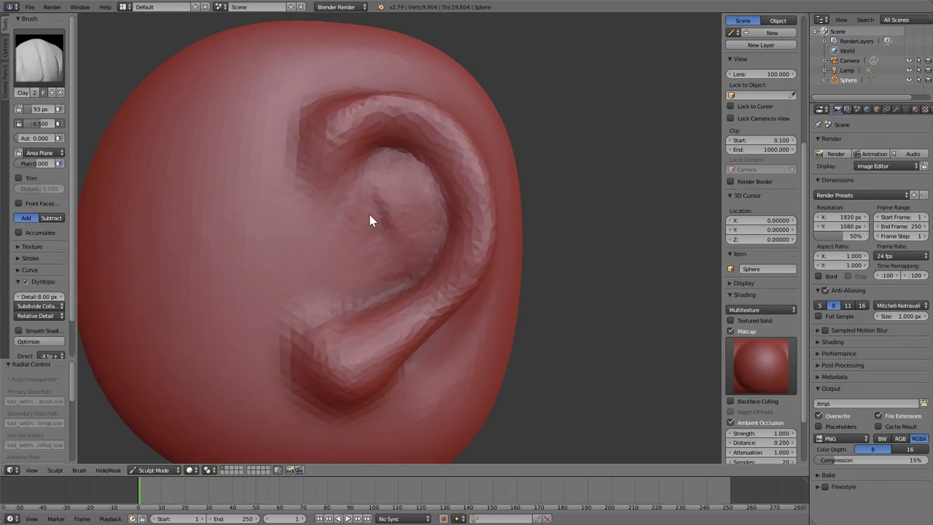
Build up the ear's rim with the Clay brush at 81 px and undo the last stroke.
scroll(370, 219, up, 1)
key(bracketleft)
middle_drag(338, 149, 327, 157)
mouse_move(327, 158)
mouse_down()
mouse_move(379, 130)
mouse_move(303, 135)
mouse_move(434, 118)
mouse_move(482, 302)
mouse_up()
shift+middle_drag(480, 308, 485, 203)
mouse_move(485, 210)
middle_down()
mouse_move(507, 226)
mouse_move(514, 219)
middle_up()
key(bracketright)
drag(534, 182, 513, 212)
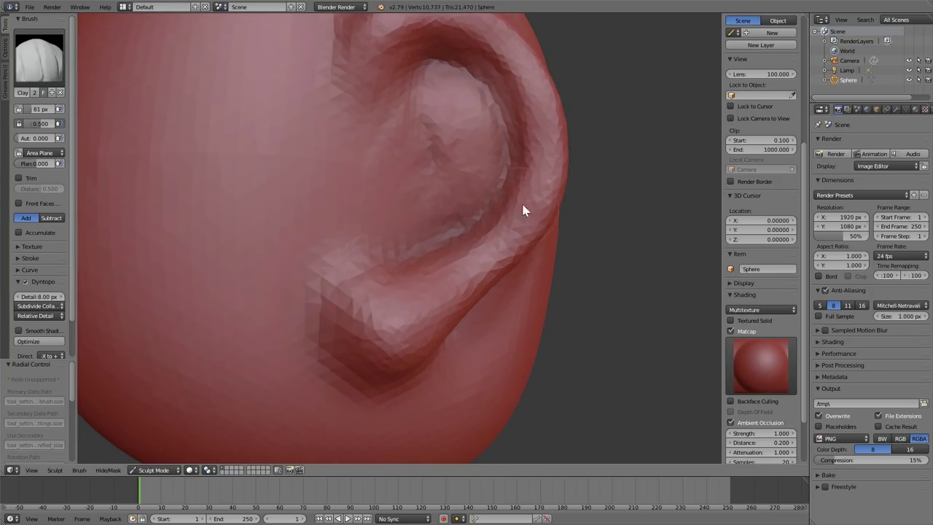
mouse_move(484, 270)
middle_down()
mouse_move(475, 267)
mouse_move(447, 302)
mouse_move(487, 282)
mouse_move(435, 275)
mouse_move(445, 221)
mouse_move(462, 259)
mouse_move(421, 248)
middle_up()
key(ctrl+z)
Set the Clay brush radius to 89 px and shape the raised surface inside the ear's rim.
key(f)
click(434, 275)
key(f)
click(454, 248)
mouse_move(405, 163)
mouse_down()
mouse_move(419, 137)
mouse_move(428, 176)
mouse_move(415, 169)
mouse_move(410, 194)
mouse_move(435, 145)
mouse_move(387, 244)
mouse_up()
key(f)
click(425, 153)
middle_drag(387, 243, 391, 153)
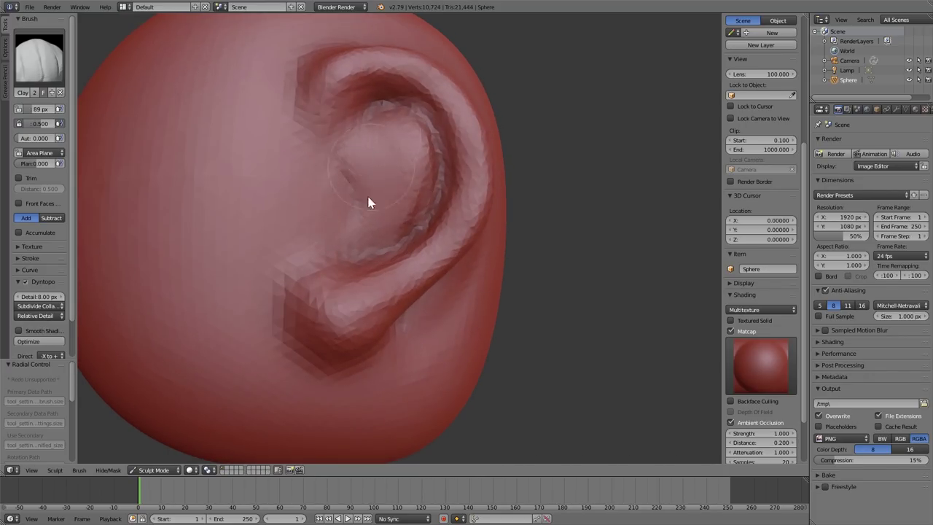
Resize the Clay brush to 88 px and even out the inner ear surface toward its front edge.
key(f)
click(377, 145)
key(f)
click(396, 129)
drag(396, 108, 395, 169)
drag(350, 114, 372, 191)
middle_drag(374, 164, 360, 166)
drag(360, 167, 350, 208)
mouse_move(333, 234)
middle_down()
mouse_move(431, 211)
mouse_move(377, 177)
middle_up()
Switch to SculptDraw at a 66 px radius and carve a diagonal hollow at the front of the inner ear.
key(x)
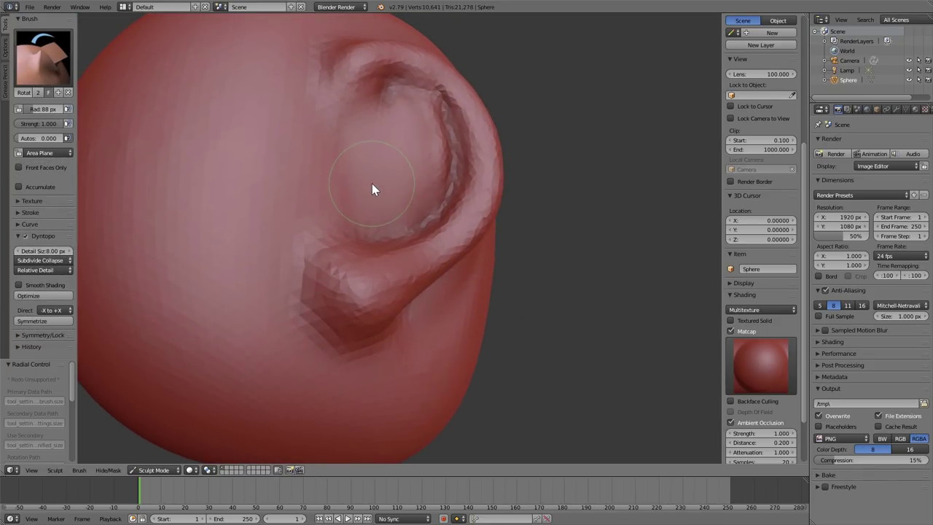
key(f)
click(367, 181)
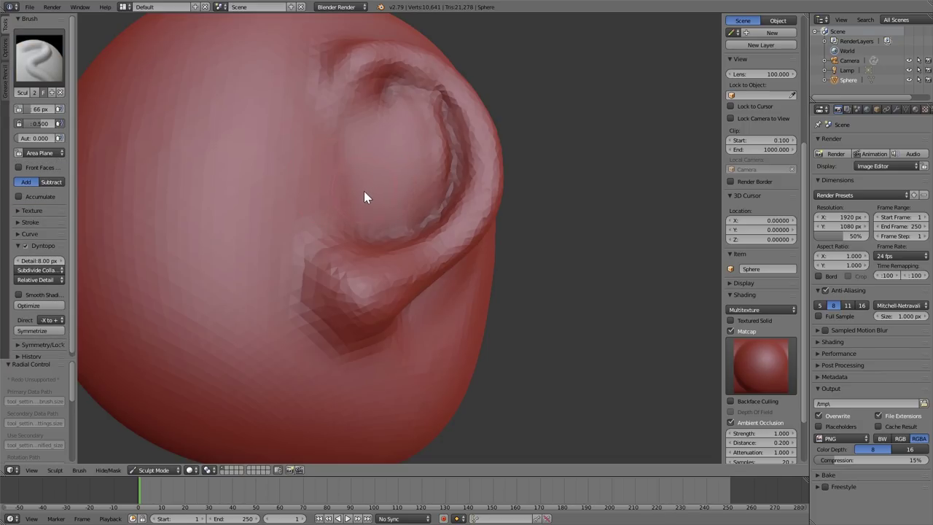
middle_drag(364, 190, 344, 197)
mouse_move(330, 169)
mouse_down()
mouse_move(318, 156)
mouse_move(354, 212)
mouse_move(333, 192)
mouse_move(370, 202)
mouse_move(355, 205)
mouse_up()
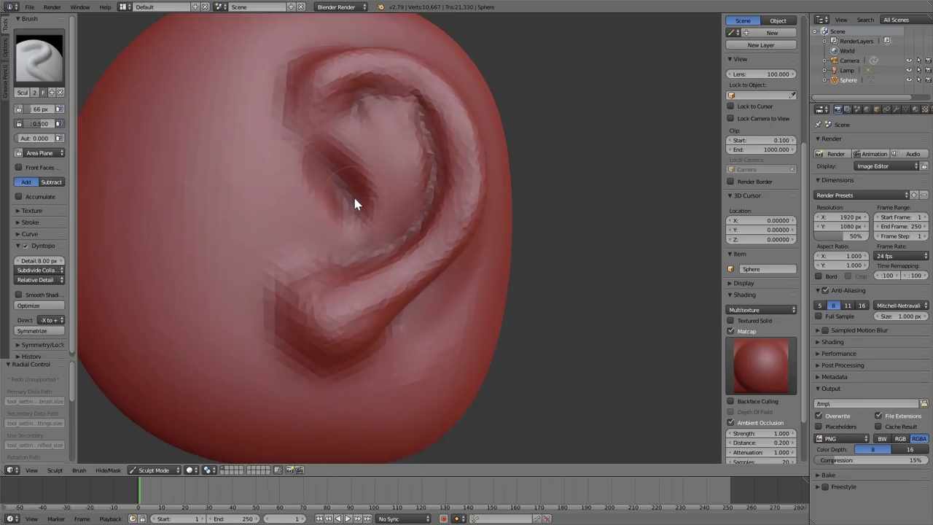
scroll(365, 199, up, 2)
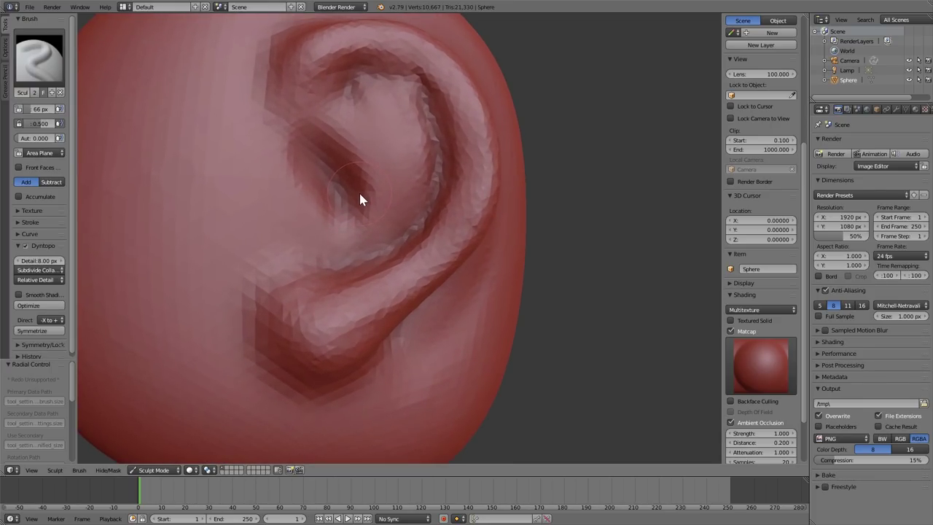
mouse_move(339, 179)
mouse_down()
mouse_move(328, 199)
mouse_move(343, 213)
mouse_up()
Reduce the SculptDraw radius to 57 px and widen the inner ear hollow down toward the lobe.
mouse_move(342, 213)
middle_down()
mouse_move(367, 225)
mouse_move(391, 205)
mouse_move(407, 205)
middle_up()
key(f)
click(410, 201)
mouse_move(400, 165)
ctrl+mouse_down()
mouse_move(409, 167)
mouse_move(391, 239)
mouse_move(395, 152)
mouse_move(427, 187)
ctrl+mouse_up()
mouse_move(427, 187)
middle_down()
mouse_move(389, 233)
mouse_move(350, 223)
middle_up()
key(f)
click(343, 216)
mouse_move(322, 195)
mouse_down()
mouse_move(332, 242)
mouse_move(321, 234)
mouse_up()
mouse_move(322, 235)
middle_down()
mouse_move(379, 228)
mouse_move(353, 231)
middle_up()
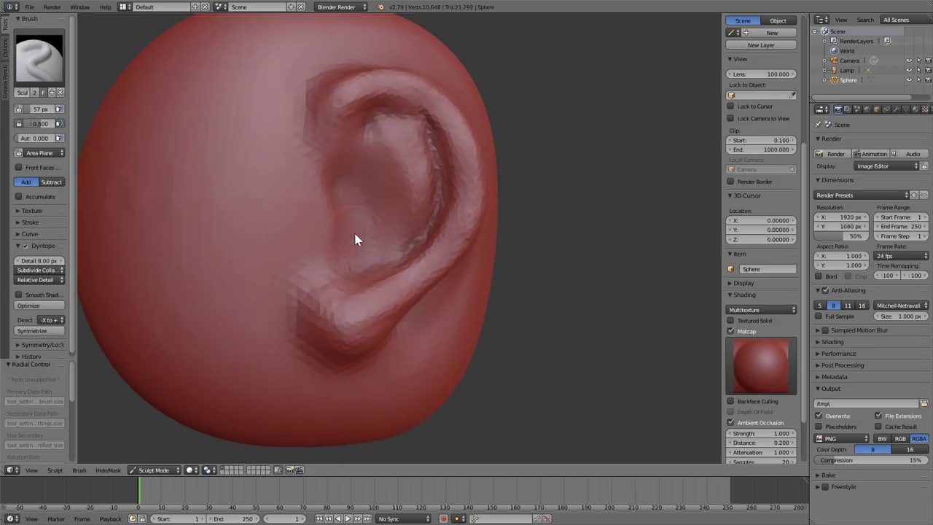
Switch to the Clay brush at a 79 px radius and build up the tragus at the front of the ear opening.
key(c)
scroll(351, 222, up, 1)
key(f)
click(357, 227)
scroll(364, 233, up, 1)
scroll(366, 234, up, 1)
key(f)
click(353, 229)
drag(320, 179, 334, 234)
key(f)
click(338, 200)
mouse_move(337, 204)
middle_down()
mouse_move(341, 217)
mouse_move(314, 214)
middle_up()
mouse_move(314, 215)
mouse_down()
mouse_move(285, 204)
mouse_move(284, 213)
mouse_up()
mouse_move(283, 213)
middle_down()
mouse_move(373, 236)
mouse_move(393, 231)
mouse_move(318, 187)
middle_up()
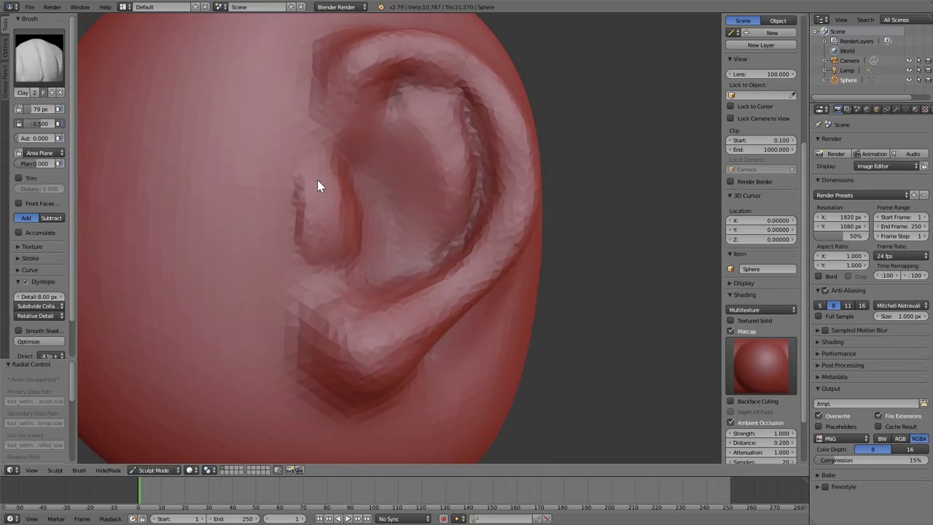
Reduce the Clay brush radius to 57 px and add strokes over the tragus and just in front of it.
scroll(328, 259, down, 3)
mouse_move(330, 257)
middle_down()
mouse_move(273, 248)
mouse_move(377, 244)
middle_up()
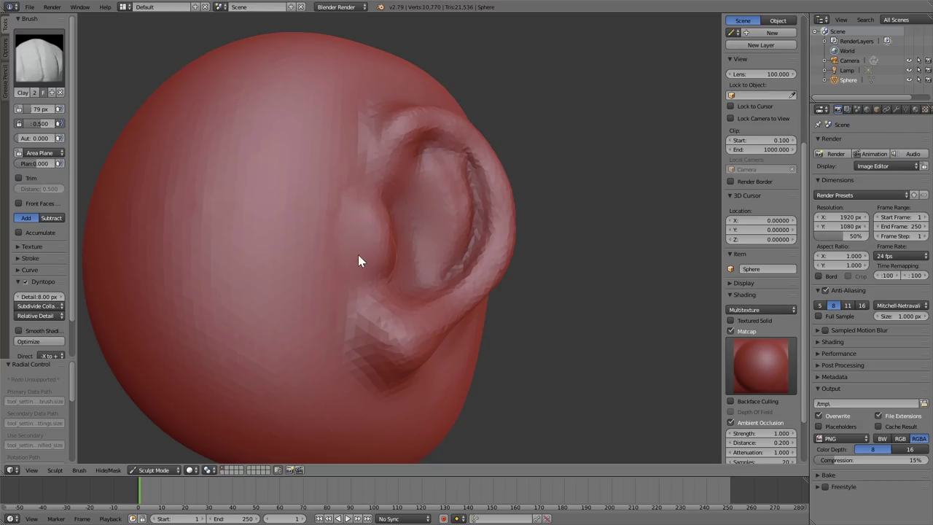
key(f)
click(353, 247)
mouse_move(359, 221)
mouse_down()
mouse_move(355, 258)
mouse_move(342, 270)
mouse_up()
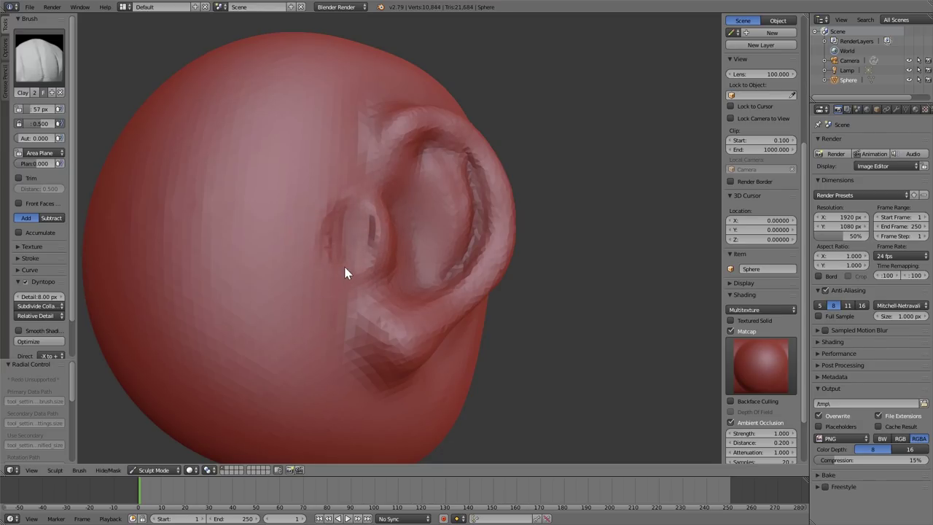
mouse_move(385, 271)
middle_down()
mouse_move(431, 240)
mouse_move(364, 272)
mouse_move(378, 269)
middle_up()
Switch to the Scrape brush at a 59 px radius and expand its falloff curve settings.
key(shift+4)
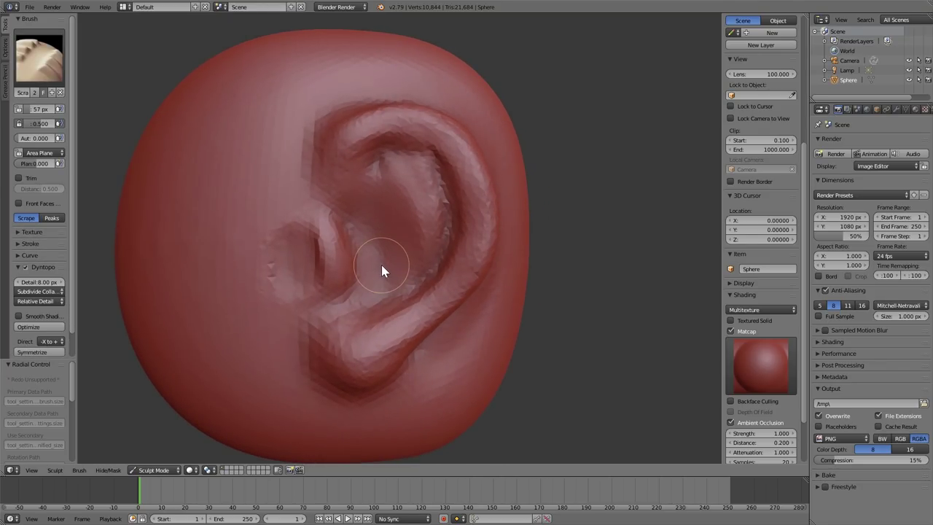
key(f)
click(382, 265)
mouse_move(379, 263)
middle_down()
mouse_move(405, 265)
mouse_move(392, 226)
middle_up()
scroll(392, 226, up, 2)
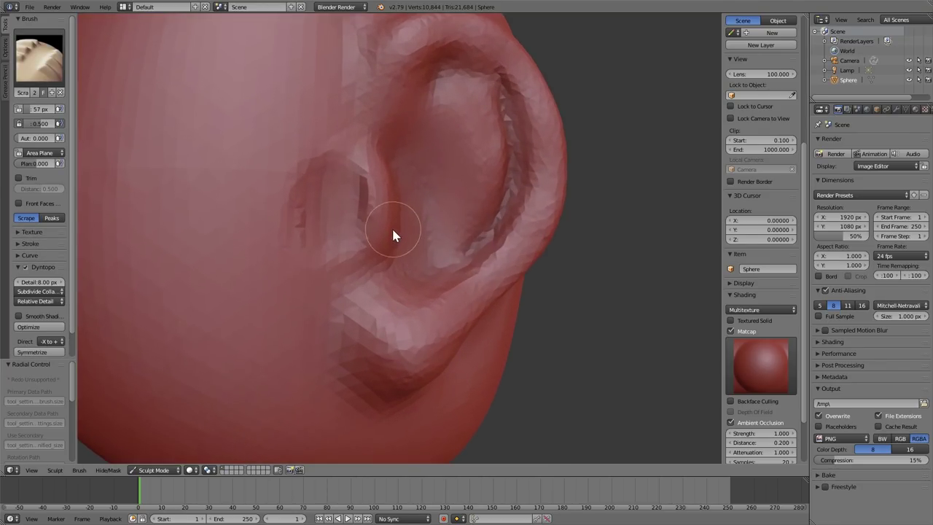
click(37, 253)
scroll(71, 248, down, 2)
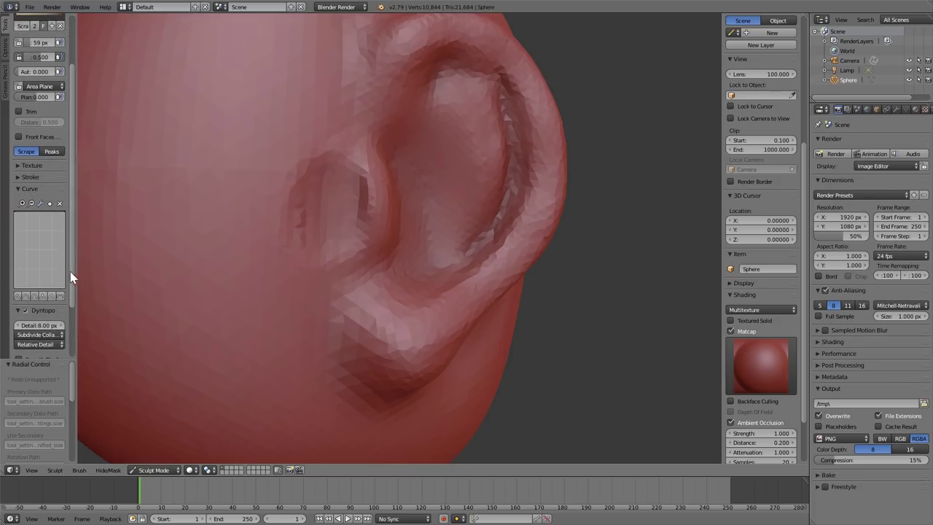
scroll(69, 287, up, 2)
Scrape down the raised patch on the head surface in front of the tragus.
mouse_move(387, 186)
mouse_down()
mouse_move(329, 214)
mouse_move(304, 243)
mouse_move(304, 262)
mouse_up()
scroll(337, 302, up, 2)
drag(323, 243, 345, 124)
drag(287, 230, 328, 81)
mouse_move(306, 226)
middle_down()
mouse_move(312, 269)
mouse_move(244, 265)
middle_up()
drag(188, 223, 237, 150)
mouse_move(307, 256)
middle_down()
mouse_move(293, 237)
mouse_move(312, 211)
middle_up()
drag(312, 210, 350, 154)
middle_drag(350, 154, 321, 188)
mouse_move(233, 275)
mouse_down()
mouse_move(373, 215)
mouse_move(427, 204)
mouse_move(497, 282)
mouse_up()
Reduce the Scrape radius to 56 px and flatten the remaining uneven surface around the tragus and down toward the lobe.
mouse_move(497, 282)
shift+middle_down()
mouse_move(460, 186)
mouse_move(475, 236)
mouse_move(460, 204)
shift+middle_up()
key(f)
click(459, 203)
drag(457, 118, 462, 244)
middle_drag(463, 243, 455, 204)
mouse_move(306, 200)
middle_down()
mouse_move(368, 231)
mouse_move(376, 275)
middle_up()
mouse_move(403, 287)
mouse_down()
mouse_move(294, 358)
mouse_move(304, 353)
mouse_up()
shift+middle_drag(304, 353, 331, 291)
scroll(333, 296, down, 4)
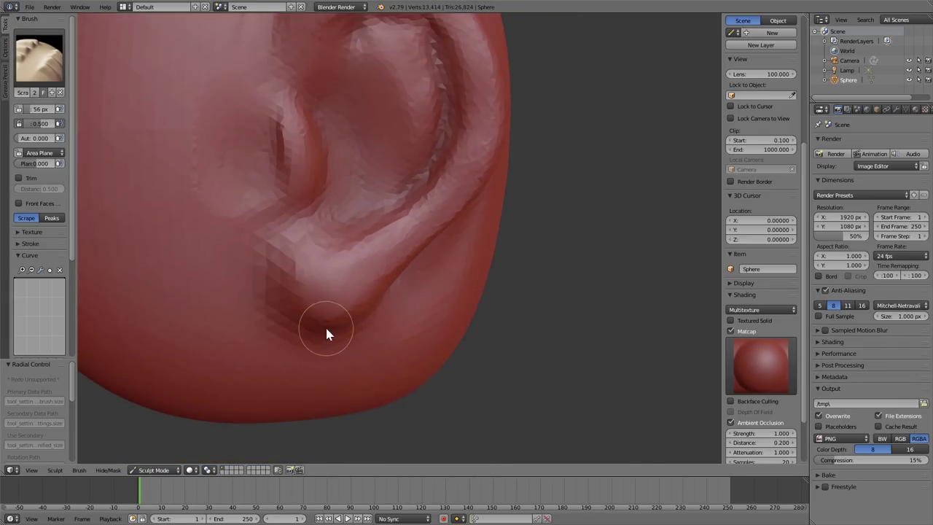
Switch to the Grab brush and pull the front edge of the earlobe slightly down and back.
key(g)
mouse_move(268, 282)
mouse_down()
mouse_move(258, 310)
mouse_move(243, 292)
mouse_move(301, 301)
mouse_up()
scroll(313, 265, down, 2)
mouse_move(340, 259)
shift+middle_down()
mouse_move(343, 309)
mouse_move(362, 296)
mouse_move(359, 268)
mouse_move(350, 287)
mouse_move(343, 278)
mouse_move(374, 292)
mouse_move(342, 273)
mouse_move(408, 273)
mouse_move(420, 293)
mouse_move(333, 306)
mouse_move(379, 279)
mouse_move(387, 250)
shift+middle_up()
scroll(359, 265, up, 1)
Enlarge the Grab brush radius to 190 px and reshape the ear's outer rim from the front and rear.
key(f)
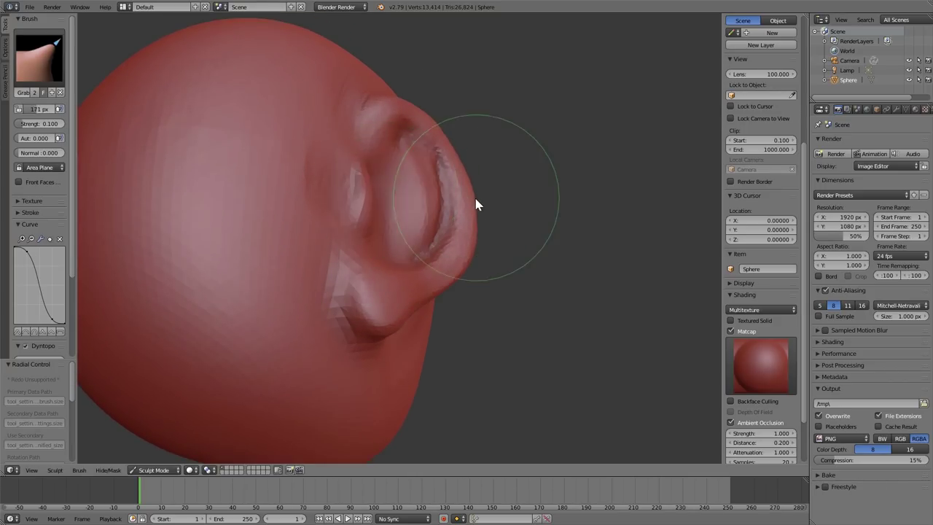
click(503, 219)
mouse_move(502, 219)
middle_down()
mouse_move(390, 270)
mouse_move(416, 264)
mouse_move(371, 267)
middle_up()
key(f)
click(385, 243)
key(g)
key(f)
click(380, 194)
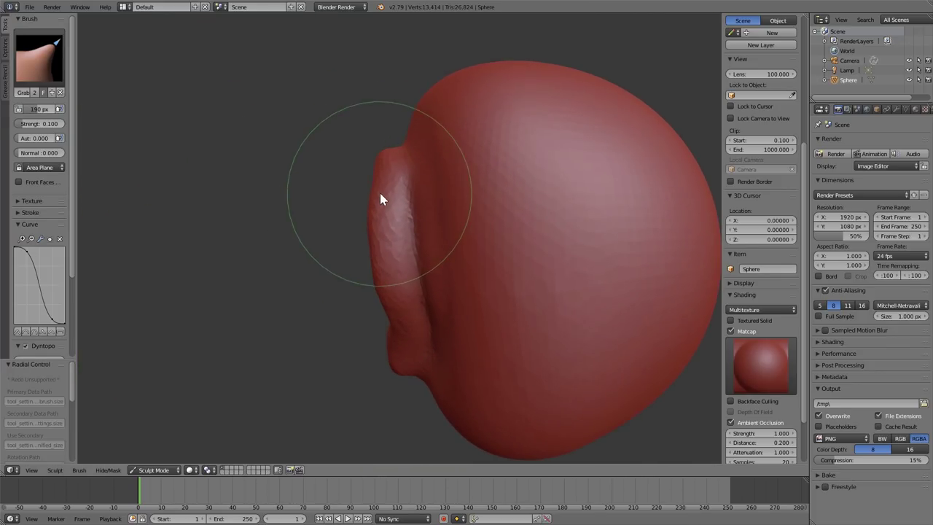
Reduce the Grab radius to 150 px and then 118 px to refine the ear's profile from behind.
mouse_move(358, 202)
middle_down()
mouse_move(544, 219)
mouse_move(581, 211)
middle_up()
key(f)
click(407, 255)
mouse_move(445, 248)
middle_down()
mouse_move(415, 260)
mouse_move(318, 259)
middle_up()
key(f)
click(402, 236)
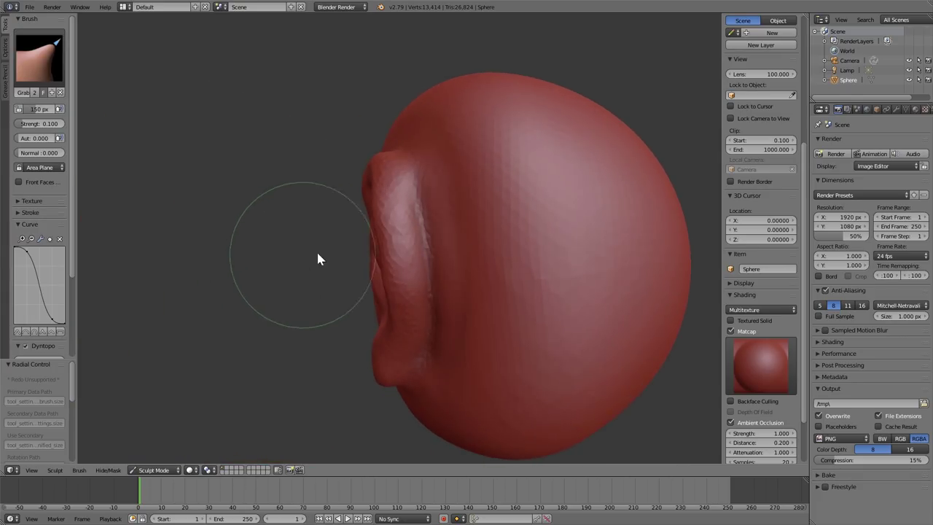
key(f)
click(401, 245)
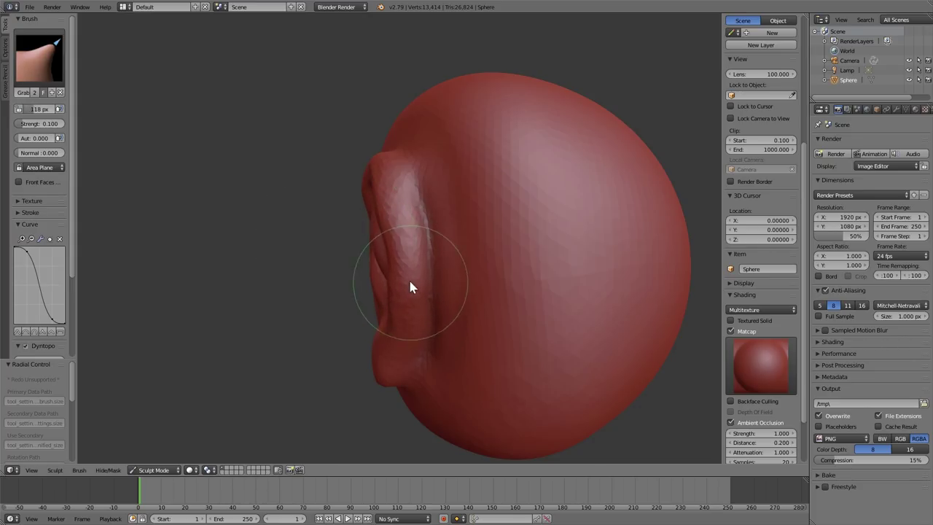
mouse_move(393, 288)
middle_down()
mouse_move(479, 276)
mouse_move(437, 277)
mouse_move(428, 261)
middle_up()
Switch to the Crease brush at an 80 px radius and carve the groove along the inside of the outer rim.
key(shift+c)
key(f)
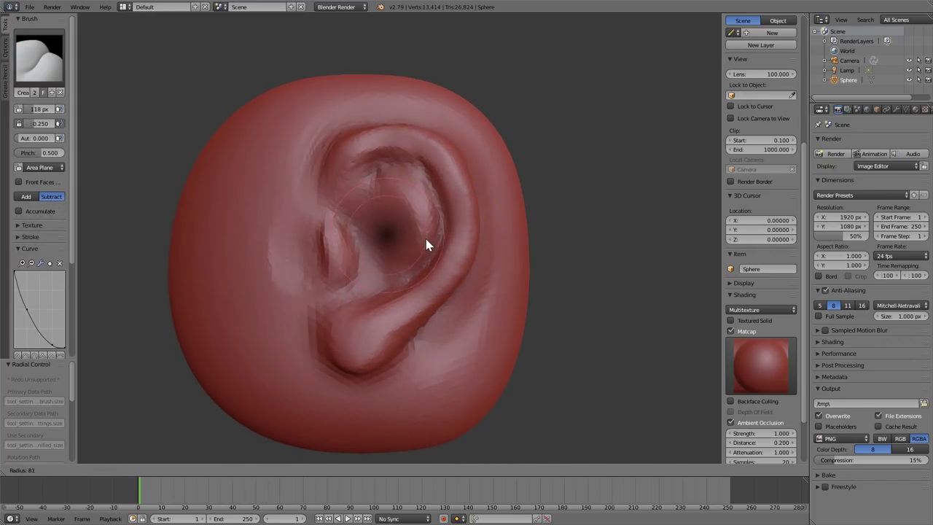
click(425, 235)
scroll(437, 212, up, 6)
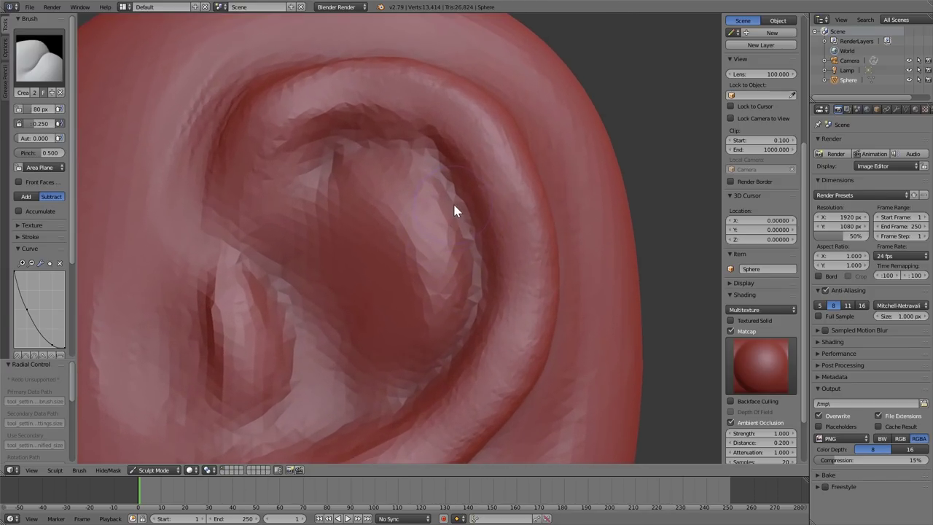
mouse_move(439, 158)
mouse_down()
mouse_move(470, 219)
mouse_move(482, 279)
mouse_up()
shift+middle_drag(483, 279, 467, 238)
Set the Crease radius to 83 px and deepen the groove inside the rim down toward the lobe.
key(c)
key(shift+c)
key(f)
mouse_move(440, 137)
mouse_down()
mouse_move(467, 251)
mouse_move(416, 347)
mouse_up()
click(473, 264)
mouse_move(436, 348)
shift+middle_down()
mouse_move(433, 260)
mouse_move(458, 248)
shift+middle_up()
drag(468, 180, 428, 273)
mouse_move(432, 237)
shift+middle_down()
mouse_move(403, 267)
mouse_move(431, 262)
shift+middle_up()
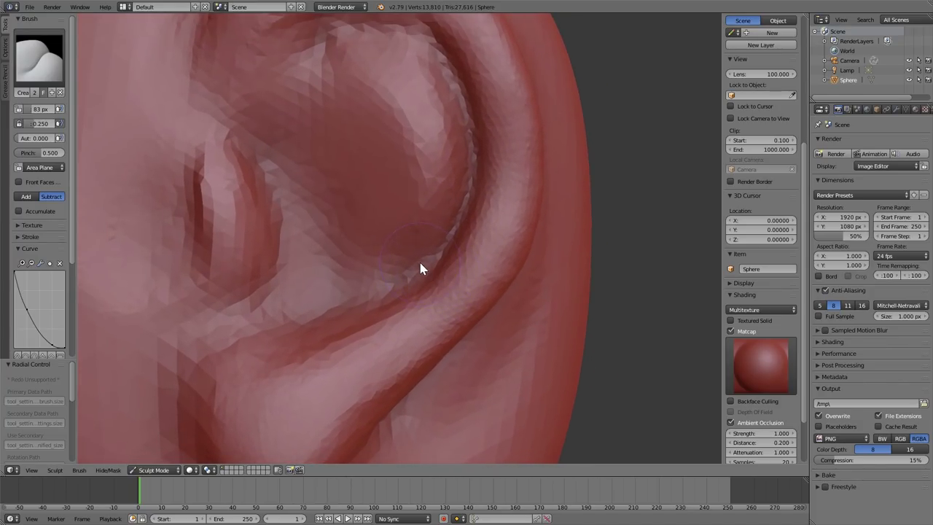
Switch to the Clay brush at a 79 px radius and build up the antitragus above the lobe.
key(c)
drag(361, 301, 309, 325)
shift+middle_drag(384, 298, 414, 286)
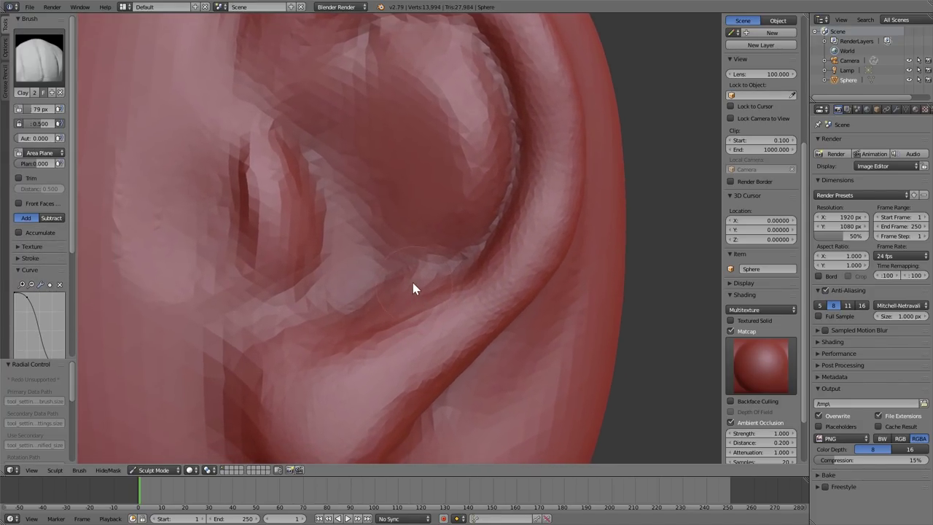
scroll(413, 290, down, 2)
drag(377, 287, 428, 252)
mouse_move(412, 283)
shift+middle_down()
mouse_move(434, 277)
mouse_move(425, 289)
shift+middle_up()
Reduce the Clay radius to 69 px and extend the antitragus ridge back toward the outer rim.
key(f)
click(419, 287)
drag(429, 289, 466, 272)
mouse_move(467, 272)
middle_down()
mouse_move(425, 287)
mouse_move(446, 319)
mouse_move(404, 308)
mouse_move(433, 304)
mouse_move(423, 189)
middle_up()
Add Clay strokes inside the ear hollow, behind and above the tragus.
drag(411, 190, 407, 199)
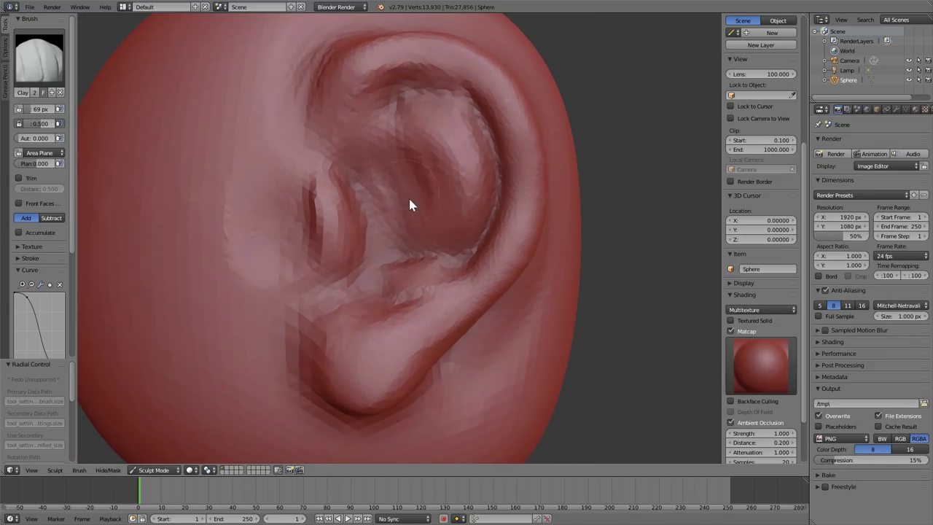
scroll(416, 229, up, 4)
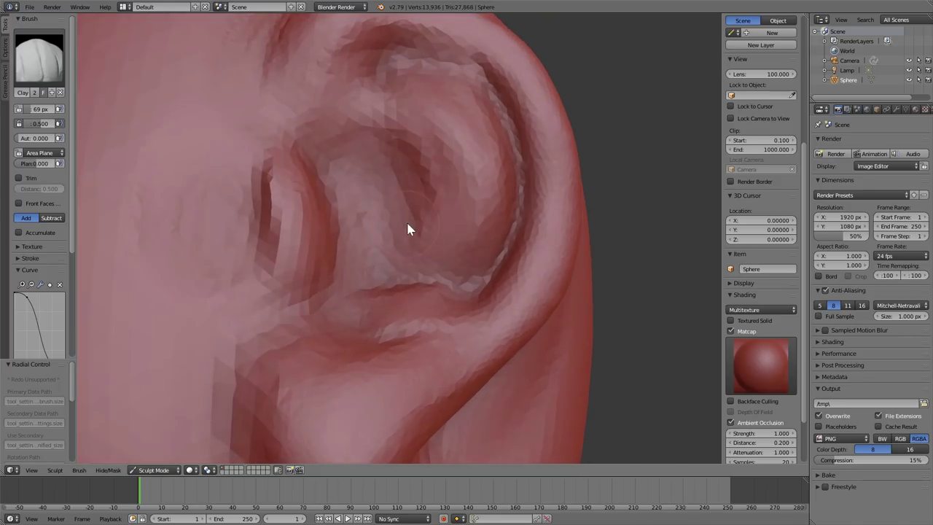
middle_drag(403, 203, 384, 140)
mouse_move(394, 239)
middle_down()
mouse_move(420, 252)
mouse_move(376, 204)
middle_up()
mouse_move(367, 212)
mouse_down()
mouse_move(386, 194)
mouse_move(387, 168)
mouse_move(387, 180)
mouse_up()
mouse_move(358, 152)
mouse_down()
mouse_move(355, 167)
mouse_move(353, 146)
mouse_move(335, 152)
mouse_up()
Enlarge the Clay radius to 82 px and build up the front of the rim where it curls into the ear.
key(f)
click(333, 147)
mouse_move(319, 67)
mouse_down()
mouse_move(306, 104)
mouse_move(346, 151)
mouse_up()
middle_drag(347, 151, 348, 191)
mouse_move(315, 150)
mouse_down()
mouse_move(323, 142)
mouse_move(355, 210)
mouse_move(338, 79)
mouse_move(299, 100)
mouse_move(298, 183)
mouse_up()
scroll(409, 226, down, 4)
mouse_move(410, 226)
middle_down()
mouse_move(463, 222)
mouse_move(510, 233)
mouse_move(429, 250)
middle_up()
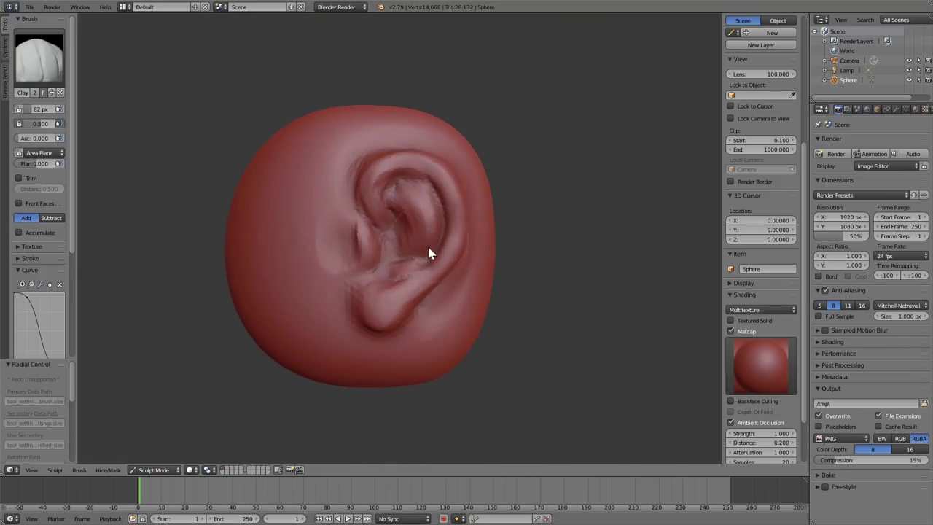
scroll(429, 250, up, 3)
key(g)
key(f)
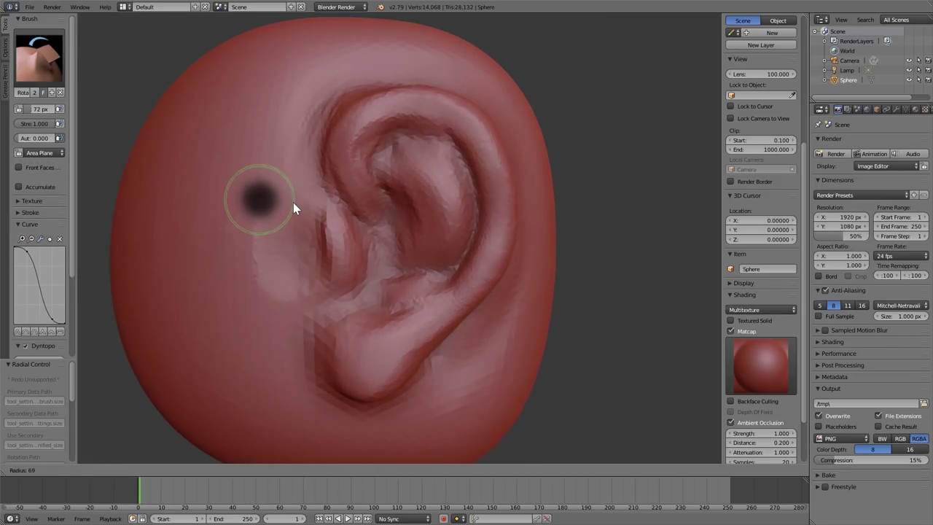
click(292, 201)
Switch to the Scrape brush, reduce its radius to 54 px and flatten the head in front of the upper ear.
key(shift+5)
key(f)
click(307, 205)
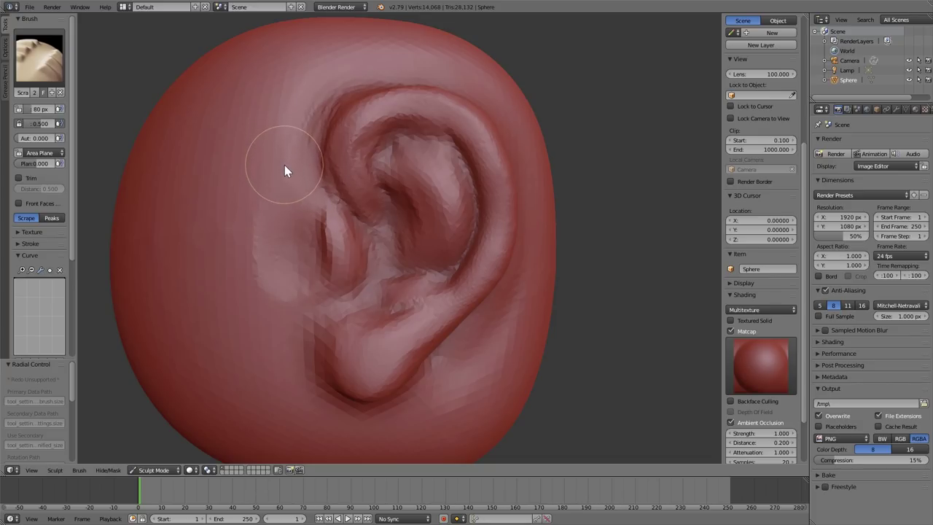
scroll(287, 175, down, 2)
middle_drag(293, 202, 309, 186)
key(f)
click(297, 188)
drag(321, 120, 321, 100)
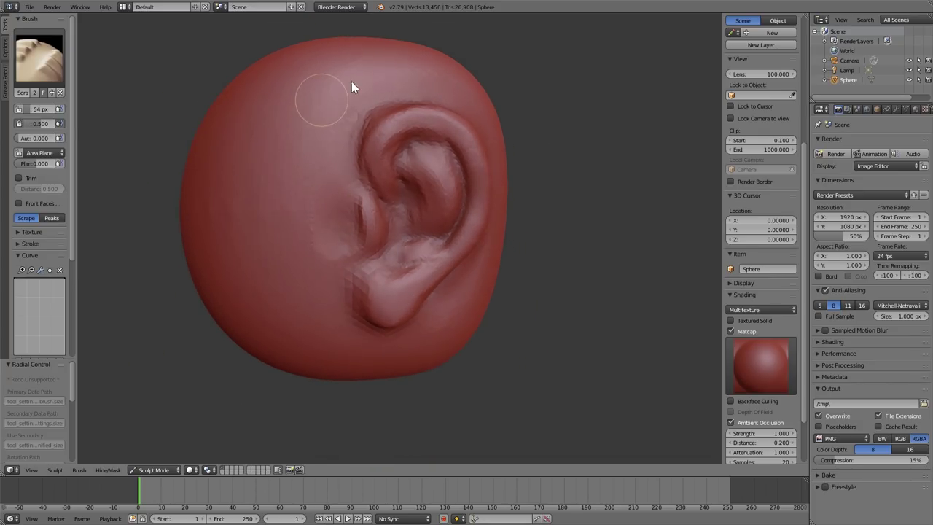
Scrape the head surface in front of the tragus up to the start of the outer rim.
middle_drag(384, 108, 391, 100)
scroll(391, 100, up, 1)
scroll(392, 101, up, 1)
mouse_move(327, 226)
mouse_down()
mouse_move(362, 173)
mouse_move(375, 225)
mouse_move(348, 198)
mouse_move(333, 236)
mouse_move(347, 129)
mouse_up()
scroll(413, 271, up, 1)
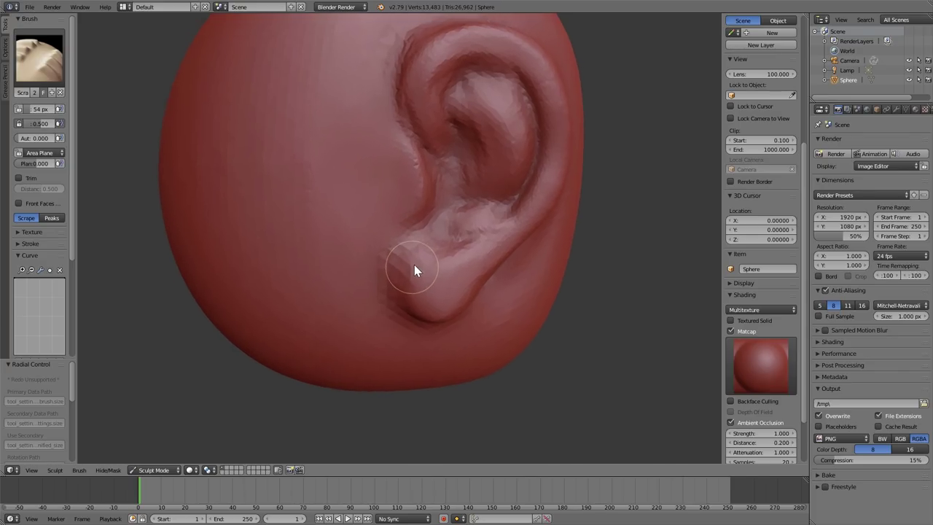
Reduce the Scrape radius to 46 px and flatten the front and edge of the tragus.
scroll(385, 229, up, 2)
shift+middle_drag(393, 226, 388, 268)
scroll(393, 225, up, 1)
key(f)
click(388, 225)
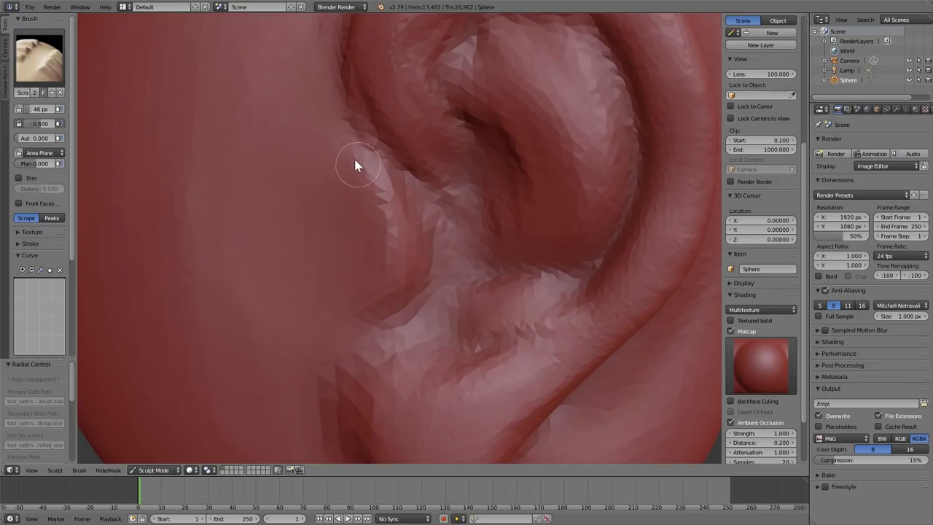
shift+middle_drag(367, 178, 342, 189)
scroll(344, 181, up, 1)
mouse_move(349, 212)
mouse_down()
mouse_move(319, 142)
mouse_move(420, 301)
mouse_up()
scroll(401, 240, down, 4)
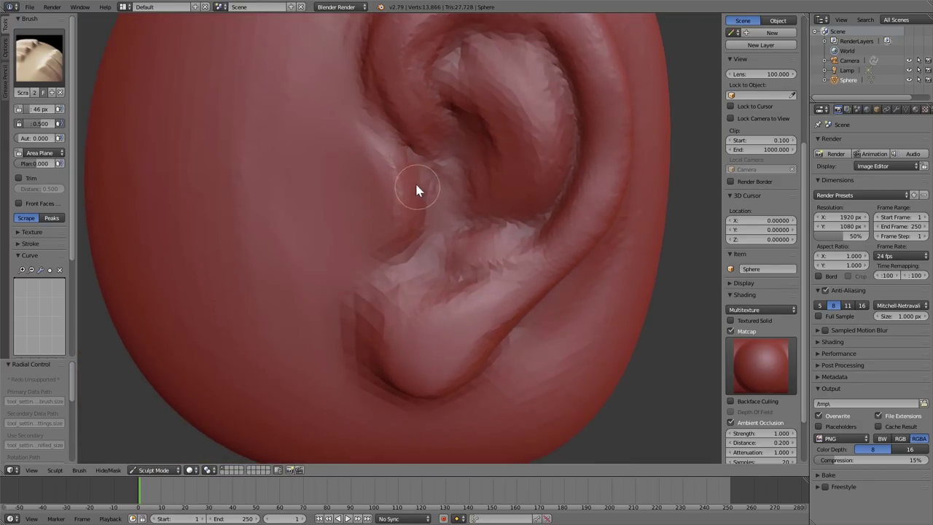
drag(400, 173, 370, 136)
Reduce the Scrape radius to 41 px, round off the tragus edge and smooth the surface in front of it.
shift+middle_drag(385, 253, 387, 231)
scroll(404, 234, up, 1)
key(f)
click(403, 234)
drag(428, 191, 395, 156)
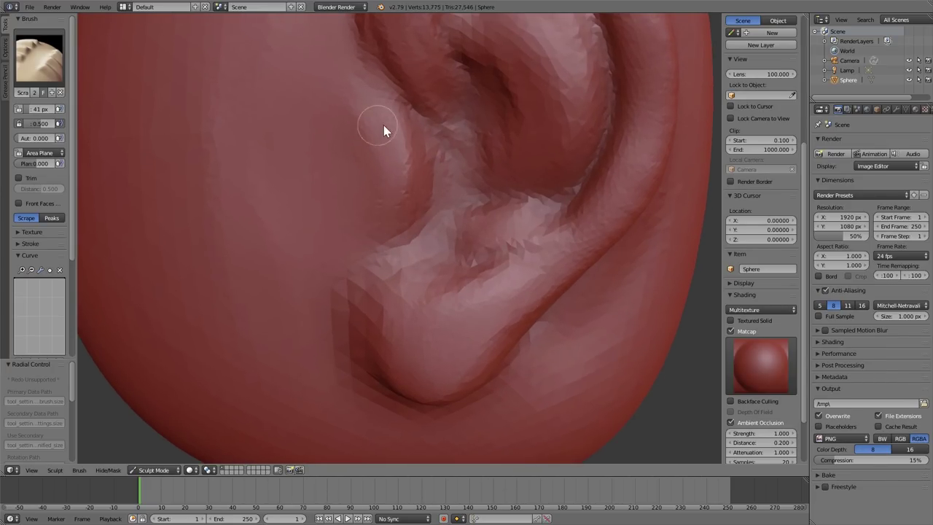
shift+drag(378, 117, 358, 220)
Adjust the Scrape radius and blend the faceted front edge of the earlobe into the head.
mouse_move(349, 281)
shift+middle_down()
mouse_move(347, 314)
mouse_move(365, 246)
mouse_move(412, 270)
shift+middle_up()
key(f)
click(371, 257)
drag(412, 270, 389, 294)
shift+middle_drag(384, 301, 387, 228)
scroll(379, 220, up, 1)
drag(376, 214, 363, 267)
shift+middle_drag(369, 282, 374, 252)
scroll(380, 253, down, 1)
Resize the Scrape brush and add further strokes to even out the lobe's attachment area.
key(f)
click(375, 254)
drag(358, 203, 350, 274)
middle_drag(401, 299, 364, 283)
mouse_move(400, 280)
mouse_down()
mouse_move(443, 220)
mouse_move(406, 251)
mouse_up()
mouse_move(383, 259)
middle_down()
mouse_move(357, 299)
mouse_move(391, 274)
mouse_move(396, 286)
middle_up()
Readjust the Scrape radius and scrape along the lower ear from the lobe toward the outer rim.
scroll(395, 283, up, 1)
key(f)
click(364, 261)
mouse_move(361, 259)
mouse_down()
mouse_move(354, 243)
mouse_move(474, 219)
mouse_up()
mouse_move(474, 219)
middle_down()
mouse_move(440, 235)
mouse_move(401, 299)
middle_up()
key(f)
click(416, 289)
drag(401, 298, 454, 242)
Adjust the Scrape radius again and smooth the ear's outer surface from another angle.
shift+middle_drag(454, 241, 395, 300)
scroll(396, 300, up, 1)
key(f)
click(401, 295)
mouse_move(469, 260)
middle_down()
mouse_move(450, 202)
mouse_move(410, 315)
mouse_move(452, 304)
mouse_move(503, 314)
middle_up()
scroll(479, 263, up, 1)
drag(379, 182, 325, 236)
Switch to the Crease brush at a 71 px radius and start creasing where the ear meets the head.
mouse_move(325, 240)
middle_down()
mouse_move(408, 235)
mouse_move(352, 266)
middle_up()
key(shift+c)
key(f)
click(414, 237)
mouse_move(352, 267)
mouse_down()
mouse_move(403, 201)
mouse_move(338, 270)
mouse_up()
mouse_move(337, 270)
middle_down()
mouse_move(379, 270)
mouse_move(333, 220)
middle_up()
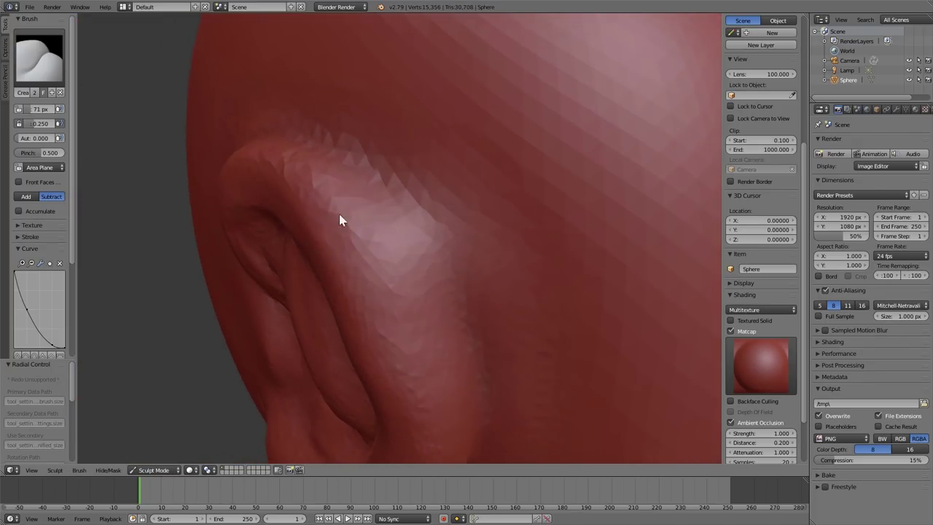
Enlarge the Crease radius to 84 px and deepen the crease where the back of the ear meets the head.
middle_drag(426, 266, 406, 212)
key(f)
click(412, 211)
mouse_move(385, 185)
mouse_down()
mouse_move(385, 216)
mouse_move(364, 164)
mouse_move(394, 219)
mouse_up()
mouse_move(371, 180)
middle_down()
mouse_move(406, 238)
mouse_move(375, 169)
middle_up()
drag(375, 168, 435, 354)
scroll(438, 354, down, 5)
middle_drag(440, 350, 493, 230)
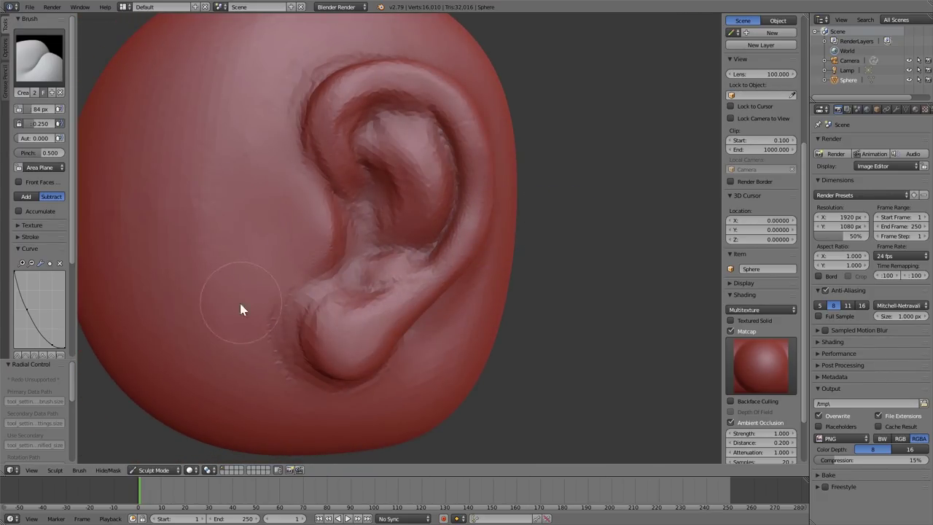
Switch to the Scrape brush at a 58 px radius and scrape the tragus at the front of the ear.
middle_drag(326, 267, 387, 223)
key(shift+4)
key(f)
click(377, 216)
key(shift+5)
key(f)
click(383, 219)
shift+middle_drag(367, 200, 402, 234)
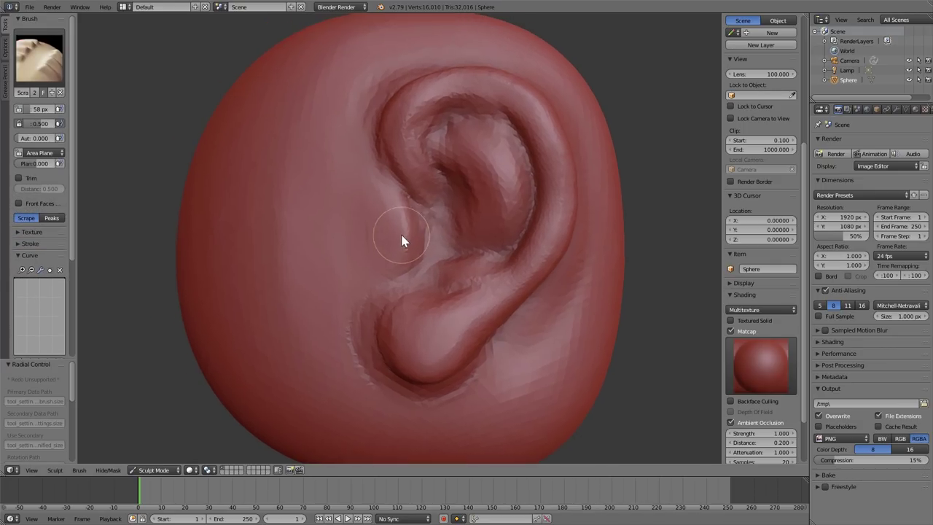
scroll(401, 234, up, 3)
mouse_move(390, 193)
mouse_down()
mouse_move(367, 144)
mouse_move(384, 171)
mouse_up()
Reduce the Scrape radius to 45 px and scrape down the front of the tragus.
key(f)
click(359, 153)
key(f)
click(368, 185)
mouse_move(356, 131)
mouse_down()
mouse_move(340, 143)
mouse_move(335, 135)
mouse_move(349, 218)
mouse_up()
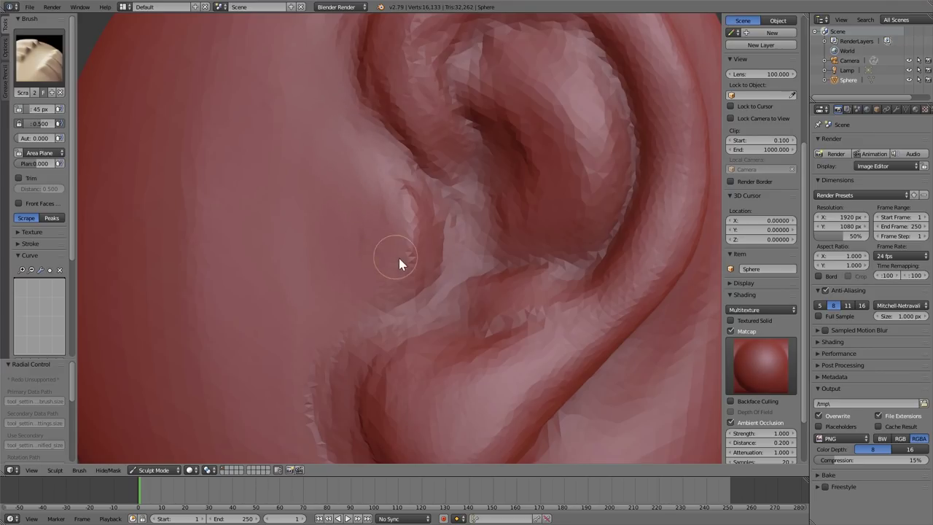
scroll(394, 257, down, 6)
scroll(396, 241, up, 2)
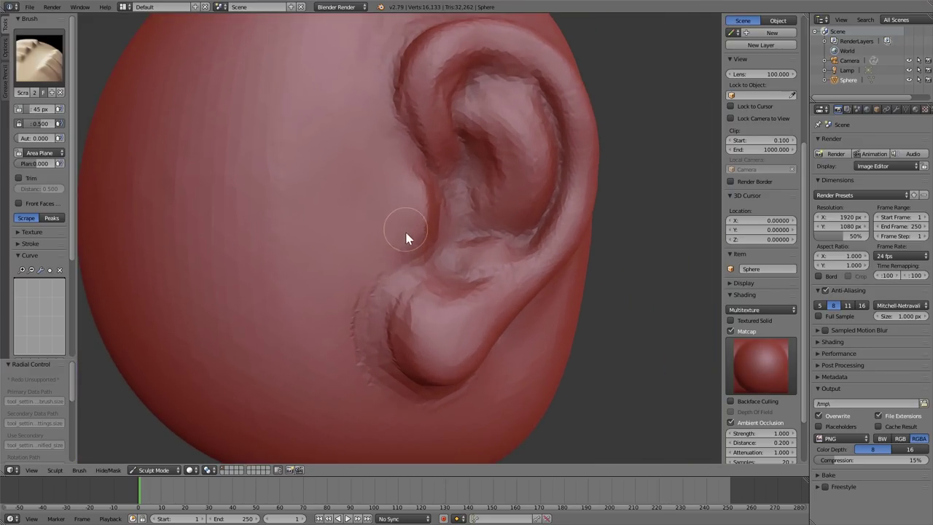
Resize the Scrape brush and even out the surface from the tragus down toward the lobe's attachment.
middle_drag(406, 228, 401, 263)
key(f)
click(391, 261)
drag(376, 269, 358, 307)
shift+middle_drag(406, 237, 341, 315)
scroll(421, 293, up, 1)
middle_drag(432, 291, 477, 292)
mouse_move(478, 291)
shift+middle_down()
mouse_move(406, 295)
mouse_move(405, 255)
shift+middle_up()
drag(412, 233, 376, 297)
mouse_move(403, 282)
shift+middle_down()
mouse_move(422, 258)
mouse_move(401, 281)
mouse_move(365, 266)
shift+middle_up()
scroll(402, 282, down, 2)
Switch to the Pinch brush and set its radius to 48 px for the groove inside the outer rim.
click(41, 59)
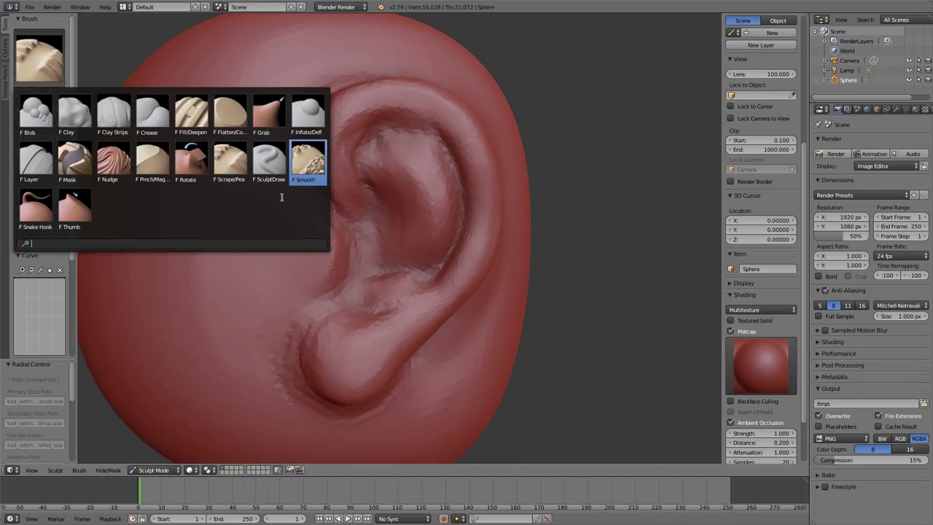
click(153, 162)
middle_drag(330, 220, 325, 255)
scroll(399, 213, up, 2)
mouse_move(401, 210)
middle_down()
mouse_move(405, 240)
mouse_move(406, 209)
mouse_move(424, 237)
mouse_move(414, 233)
mouse_move(445, 160)
middle_up()
scroll(408, 207, up, 2)
key(f)
click(421, 195)
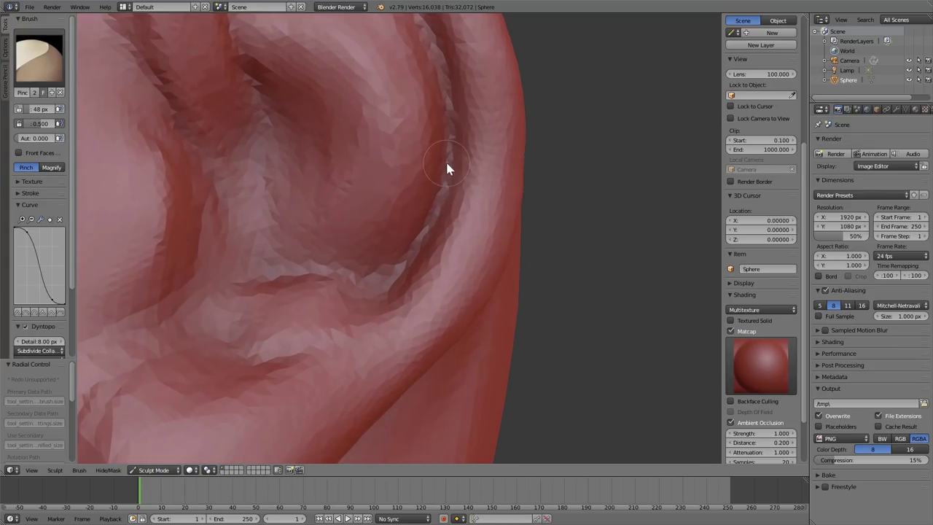
Readjust the Pinch radius and pinch the lower part of the groove inside the outer rim.
middle_drag(415, 244, 397, 253)
scroll(399, 251, down, 1)
key(f)
click(415, 240)
mouse_move(413, 220)
mouse_down()
mouse_move(419, 188)
mouse_move(411, 218)
mouse_up()
middle_drag(410, 226, 379, 265)
Set the Dyntopo detail size to 4 px, enlarge the Pinch brush and sharpen the groove inside the outer rim.
click(39, 341)
text(4)
key(Return)
mouse_move(379, 325)
middle_down()
mouse_move(394, 310)
mouse_move(252, 299)
middle_up()
middle_drag(121, 308, 367, 221)
key(f)
click(400, 191)
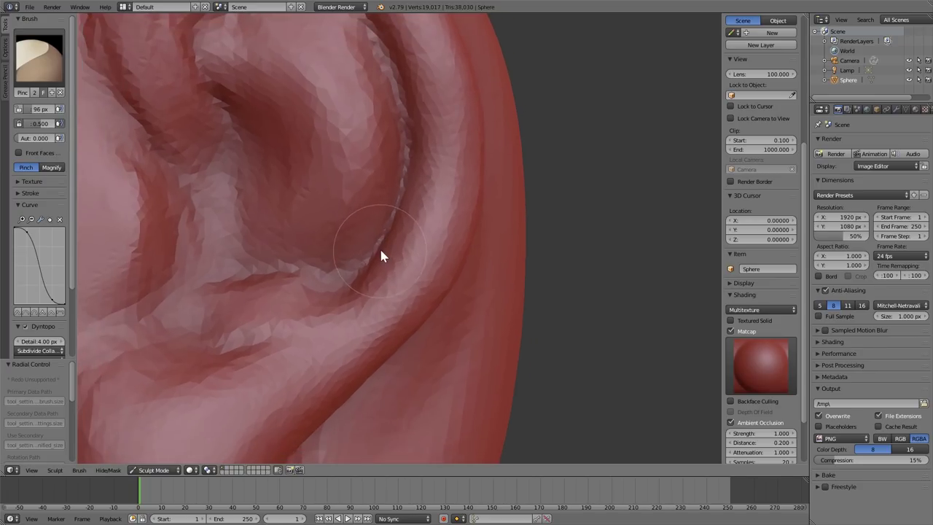
key(f)
click(380, 244)
drag(398, 161, 383, 222)
middle_drag(309, 293, 374, 307)
Resize the Pinch brush and tighten the inner groove and the fold above the lobe.
key(f)
click(368, 299)
mouse_move(416, 193)
mouse_down()
mouse_move(355, 314)
mouse_move(385, 280)
mouse_move(345, 316)
mouse_move(353, 266)
mouse_move(409, 219)
mouse_up()
scroll(376, 298, down, 6)
mouse_move(388, 323)
middle_down()
mouse_move(335, 264)
mouse_move(347, 274)
middle_up()
scroll(350, 264, up, 7)
mouse_move(347, 273)
mouse_down()
mouse_move(395, 231)
mouse_move(481, 241)
mouse_move(372, 246)
mouse_move(317, 214)
mouse_move(462, 195)
mouse_move(548, 242)
mouse_move(421, 188)
mouse_move(272, 265)
mouse_move(308, 221)
mouse_move(284, 337)
mouse_move(441, 194)
mouse_move(335, 183)
mouse_move(447, 188)
mouse_move(350, 202)
mouse_move(279, 343)
mouse_move(301, 334)
mouse_move(282, 267)
mouse_up()
Switch to the Crease brush at an 80 px radius and deepen the groove under the top of the outer rim.
key(f)
click(388, 241)
mouse_move(350, 347)
shift+middle_down()
mouse_move(341, 260)
mouse_move(319, 219)
mouse_move(323, 194)
mouse_move(416, 145)
shift+middle_up()
key(shift+c)
mouse_move(412, 128)
mouse_down()
mouse_move(427, 129)
mouse_move(386, 142)
mouse_up()
mouse_move(476, 133)
mouse_down()
mouse_move(500, 145)
mouse_move(360, 135)
mouse_move(402, 119)
mouse_move(346, 171)
mouse_move(427, 116)
mouse_move(370, 135)
mouse_move(504, 140)
mouse_move(421, 112)
mouse_move(348, 153)
mouse_up()
scroll(436, 239, down, 3)
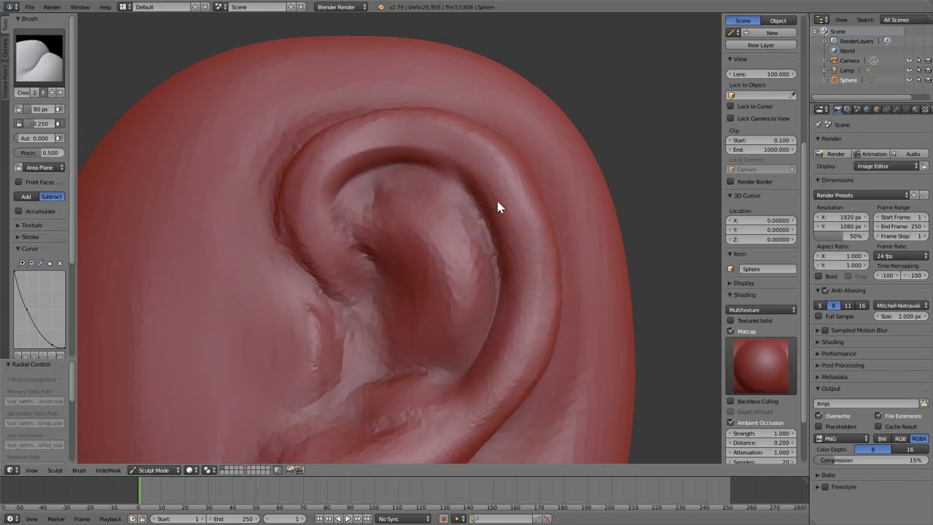
scroll(466, 201, up, 3)
scroll(495, 211, down, 3)
Try Crease strokes along the back of the outer rim and undo them.
middle_drag(494, 308, 491, 260)
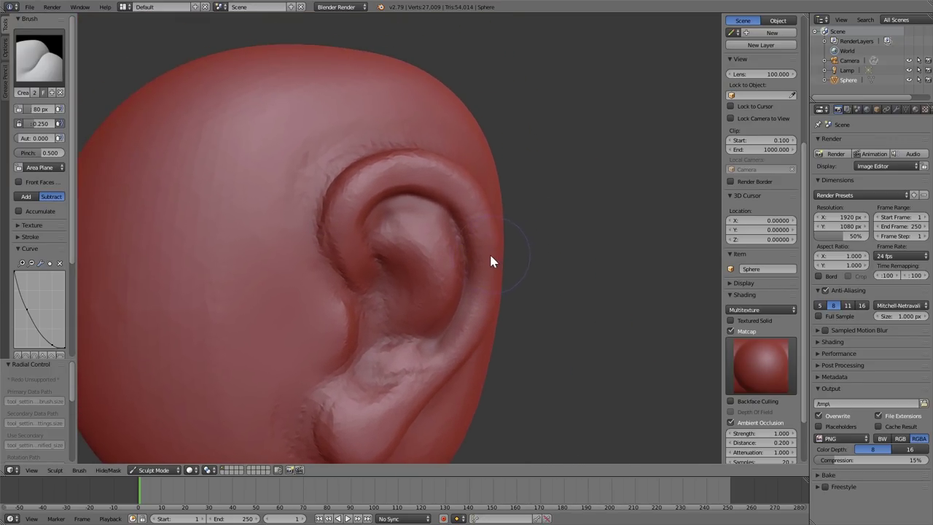
scroll(493, 218, up, 3)
middle_drag(479, 179, 346, 194)
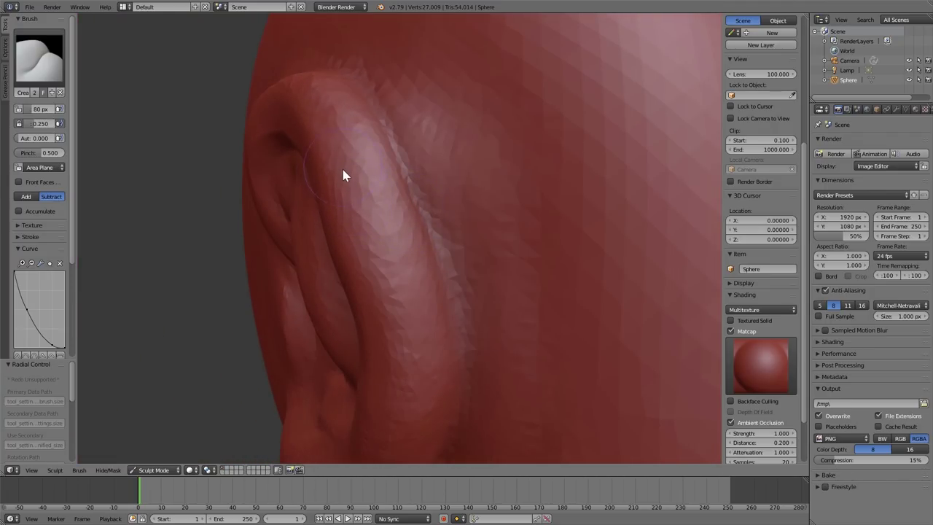
mouse_move(353, 177)
mouse_down()
mouse_move(400, 300)
mouse_move(387, 283)
mouse_up()
middle_drag(387, 283, 409, 249)
drag(409, 249, 436, 234)
key(ctrl+z)
Switch to the Pinch brush at a 96 px radius and pinch along the back of the outer rim.
key(p)
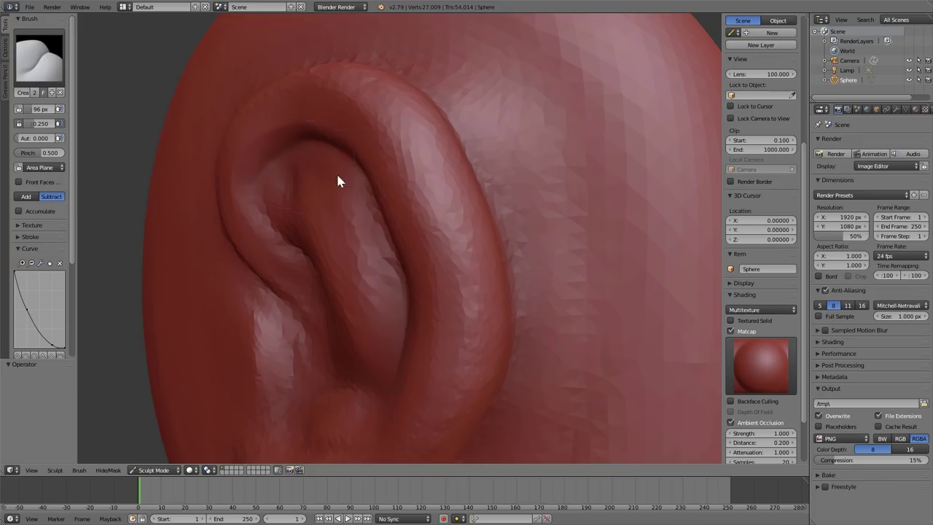
key(f)
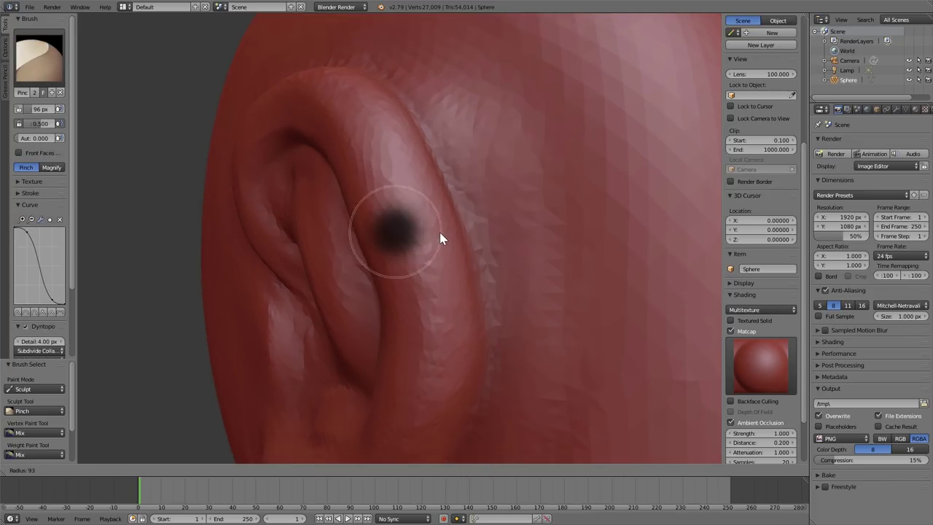
click(439, 232)
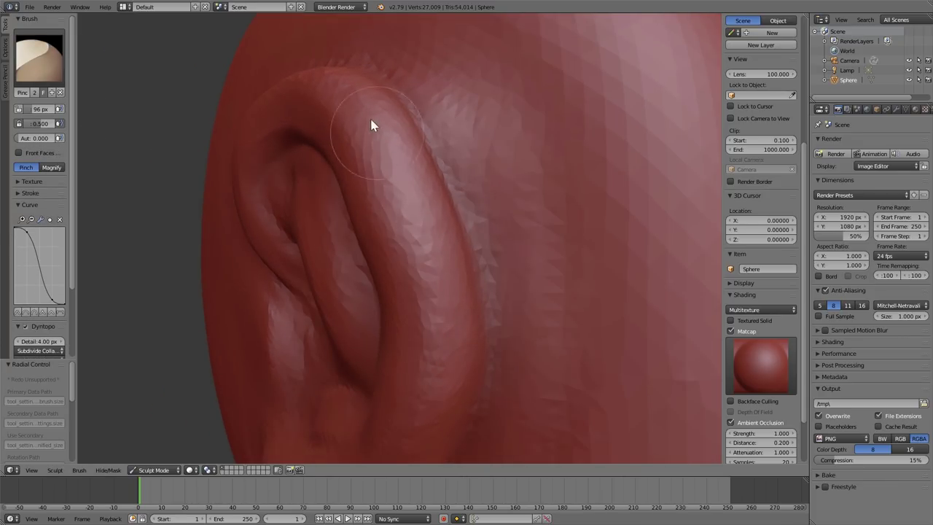
mouse_move(378, 137)
mouse_down()
mouse_move(435, 278)
mouse_move(424, 263)
mouse_up()
drag(355, 126, 443, 352)
shift+middle_drag(442, 339, 425, 227)
scroll(488, 194, down, 5)
scroll(492, 182, up, 4)
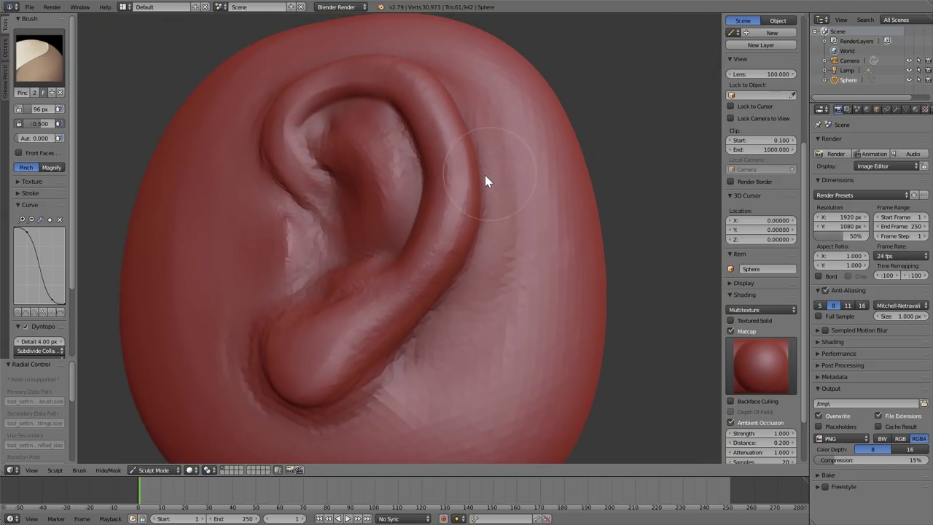
Resize the Pinch brush and pinch the outer rim down toward the lobe.
ctrl+middle_drag(452, 178, 453, 175)
key(f)
click(460, 176)
mouse_move(452, 175)
mouse_down()
mouse_move(406, 67)
mouse_move(439, 176)
mouse_move(414, 109)
mouse_move(415, 79)
mouse_move(441, 252)
mouse_move(421, 217)
mouse_move(433, 193)
mouse_move(394, 284)
mouse_up()
mouse_move(394, 285)
middle_down()
mouse_move(403, 305)
mouse_move(485, 275)
mouse_move(534, 283)
mouse_move(443, 279)
mouse_move(448, 243)
mouse_move(501, 285)
mouse_move(472, 248)
middle_up()
Set the Pinch radius to 105 px and pinch over the top of the outer rim.
key(f)
click(443, 246)
scroll(387, 252, up, 1)
mouse_move(306, 161)
mouse_down()
mouse_move(385, 132)
mouse_move(418, 131)
mouse_move(474, 177)
mouse_up()
middle_drag(474, 178, 400, 171)
drag(387, 134, 424, 213)
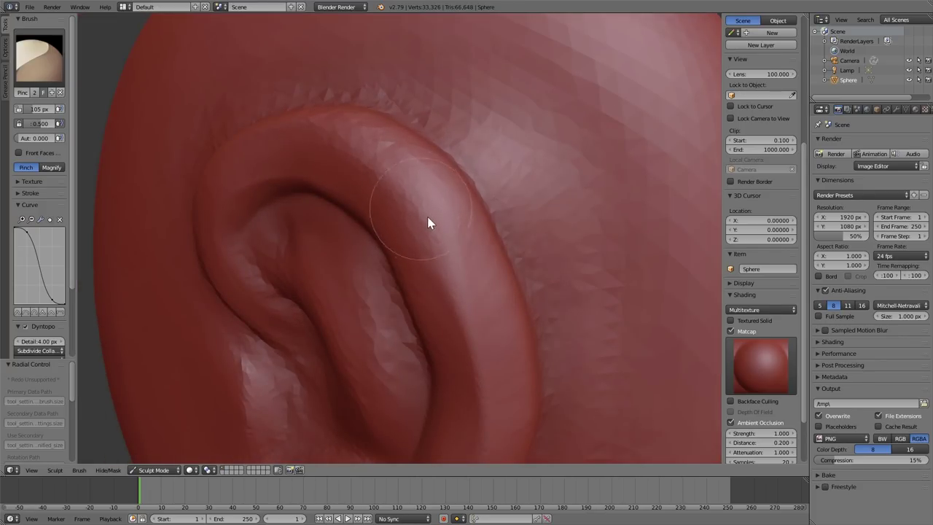
Pinch the upper outer rim from further angles and carry it down the rim's front end.
middle_drag(423, 215, 487, 227)
mouse_move(508, 227)
mouse_down()
mouse_move(478, 188)
mouse_move(388, 151)
mouse_up()
middle_drag(382, 204, 437, 189)
drag(312, 152, 275, 292)
scroll(341, 267, down, 5)
mouse_move(458, 337)
middle_down()
mouse_move(399, 344)
mouse_move(410, 266)
mouse_move(430, 263)
middle_up()
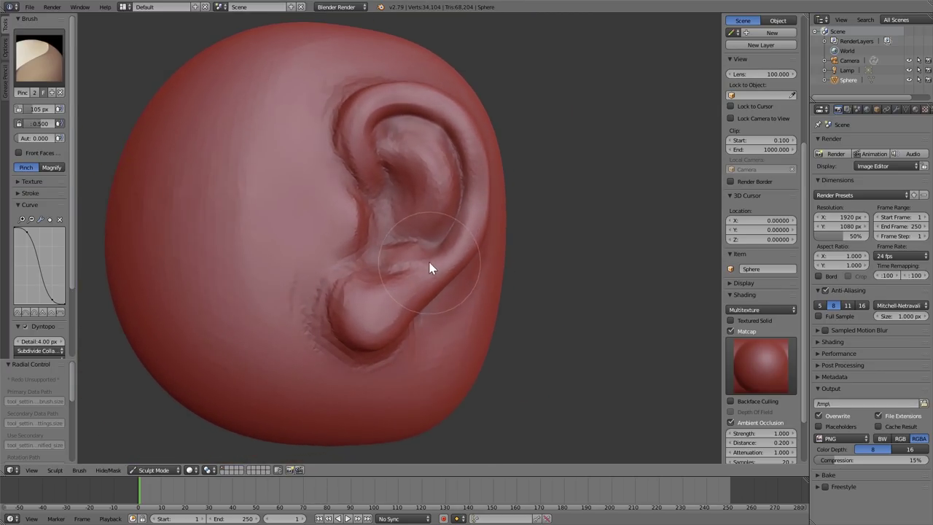
Switch to the Scrape brush at a 62 px radius and scrape the hollow inside the ear.
key(shift+4)
key(f)
click(410, 236)
key(shift+5)
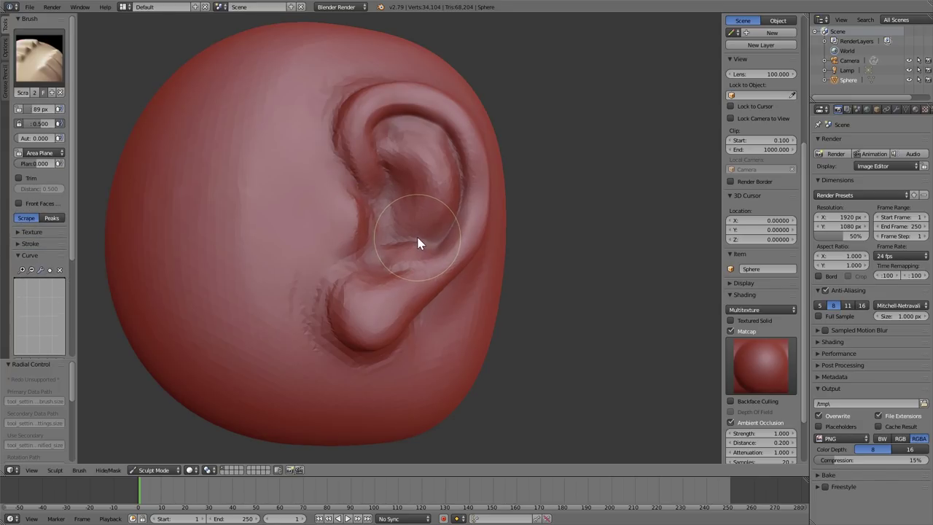
scroll(409, 241, up, 5)
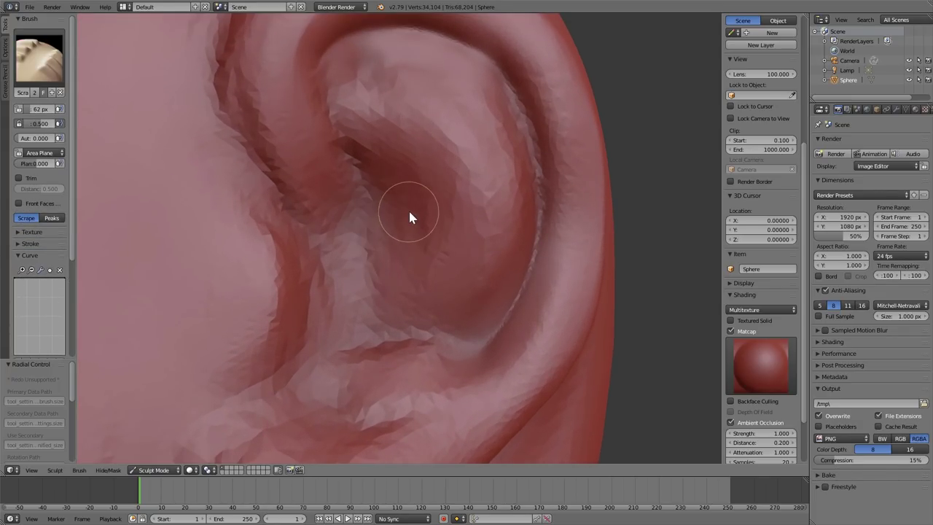
scroll(411, 215, up, 2)
mouse_move(395, 237)
mouse_down()
mouse_move(402, 260)
mouse_move(387, 269)
mouse_up()
middle_drag(388, 269, 380, 252)
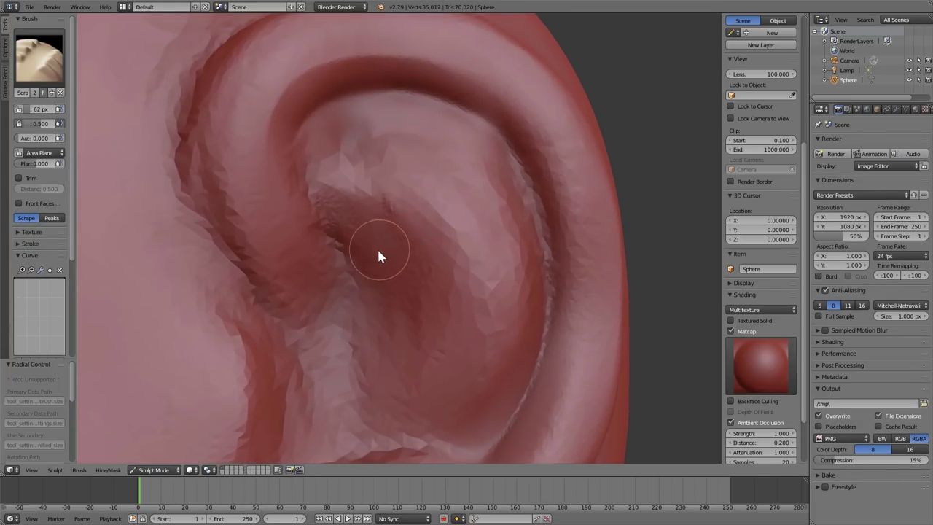
Set the Dyntopo detail size to 3 px and scrape the top of the inner hollow at a 36 px radius.
scroll(70, 270, down, 3)
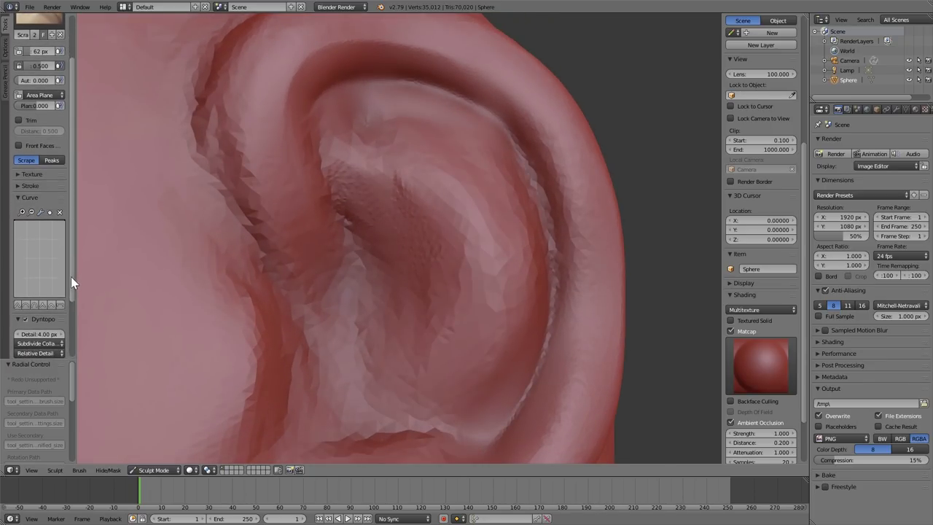
click(41, 327)
text(3)
key(Return)
middle_drag(394, 209, 398, 198)
key(f)
click(384, 211)
drag(357, 163, 354, 178)
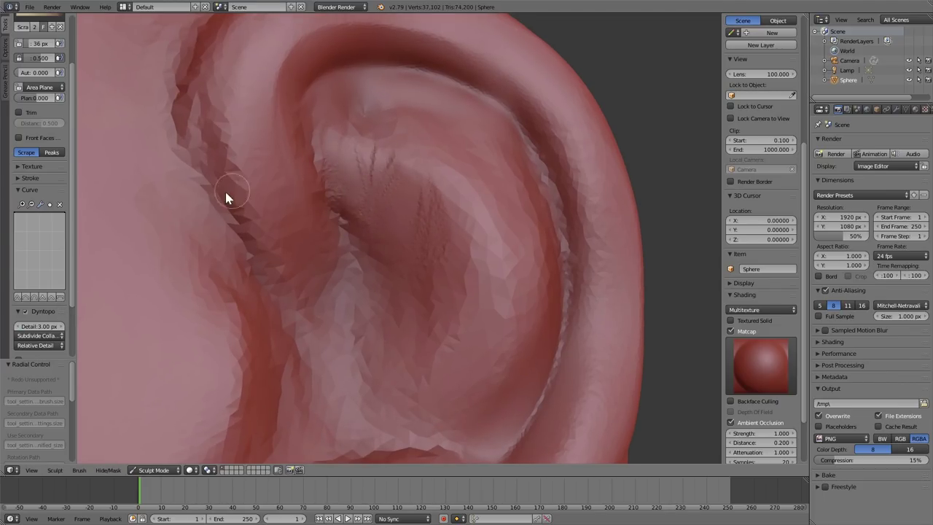
Scrape the lower part of the inner hollow at the 36 px radius.
scroll(71, 235, up, 3)
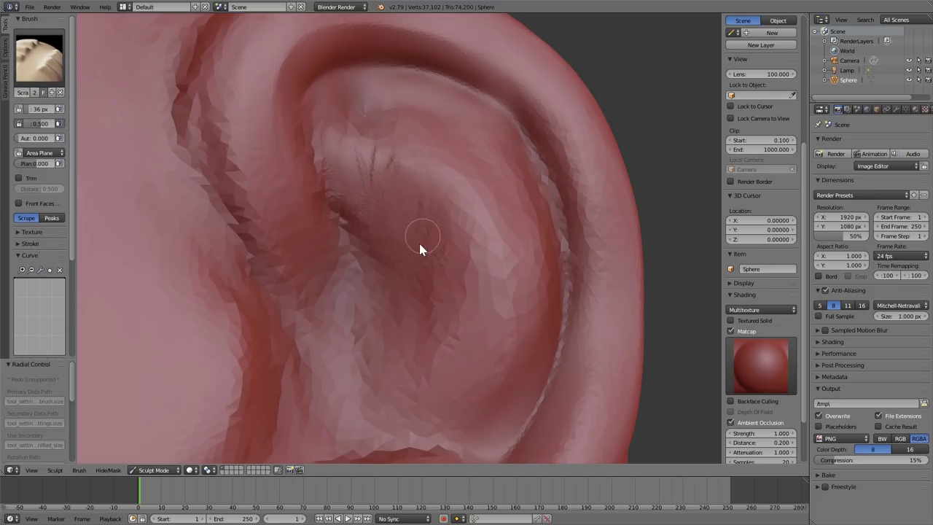
drag(442, 319, 430, 270)
middle_drag(439, 309, 412, 194)
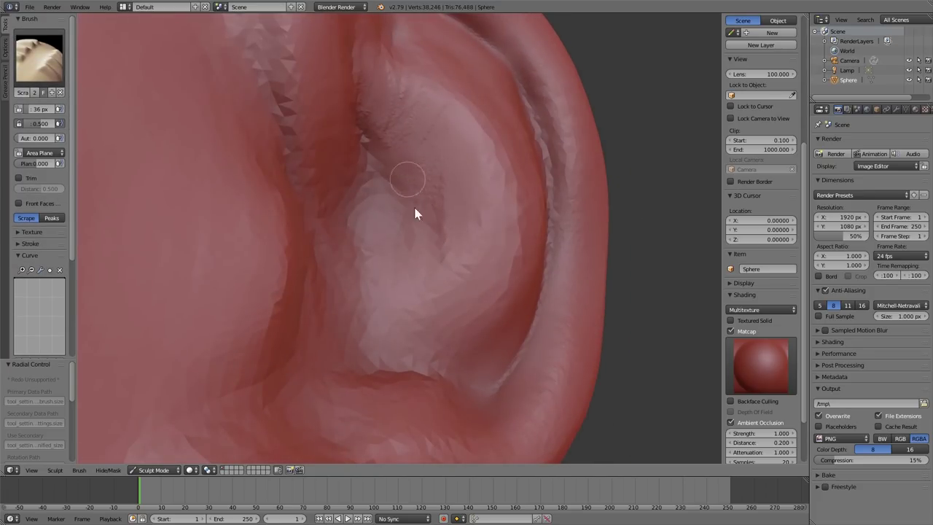
drag(407, 250, 433, 273)
middle_drag(415, 268, 384, 273)
drag(384, 274, 376, 241)
Scrape the front of the outer rim where it curls into the ear at a 54 px radius.
mouse_move(380, 268)
middle_down()
mouse_move(389, 315)
mouse_move(347, 274)
mouse_move(329, 227)
middle_up()
drag(330, 227, 334, 218)
middle_drag(334, 218, 344, 229)
drag(344, 229, 362, 167)
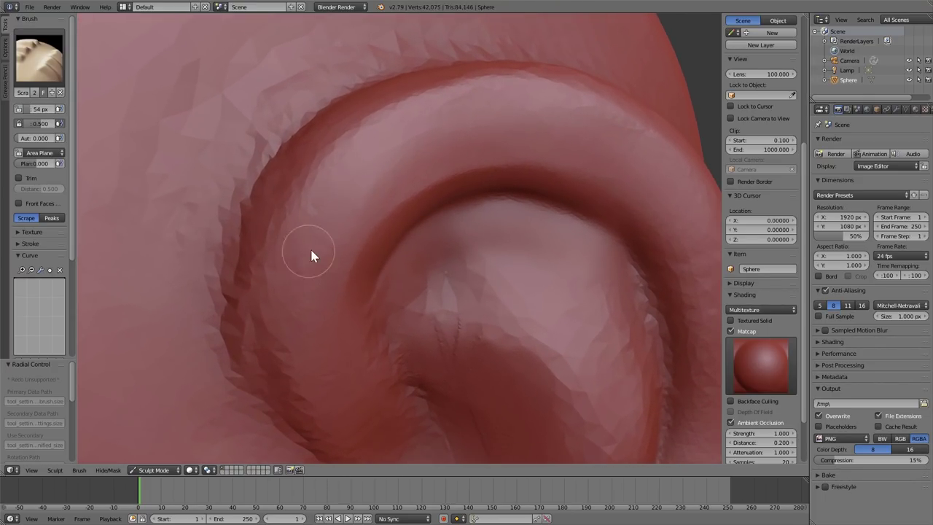
Set the Scrape radius to 48 px and scrape the front edge of the rim up toward its top.
middle_drag(304, 256, 355, 233)
key(f)
click(352, 232)
mouse_move(377, 233)
mouse_down()
mouse_move(365, 344)
mouse_move(433, 131)
mouse_up()
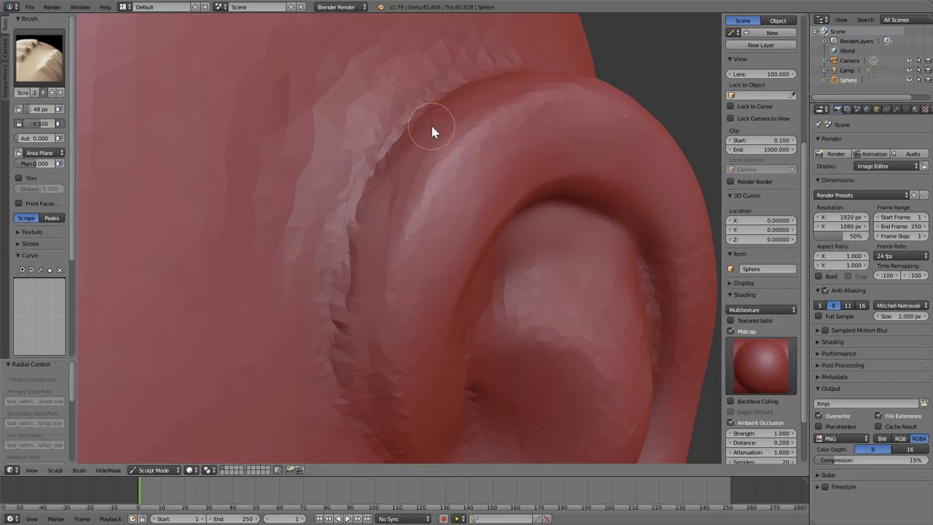
mouse_move(396, 413)
shift+middle_down()
mouse_move(393, 259)
mouse_move(367, 258)
mouse_move(332, 235)
shift+middle_up()
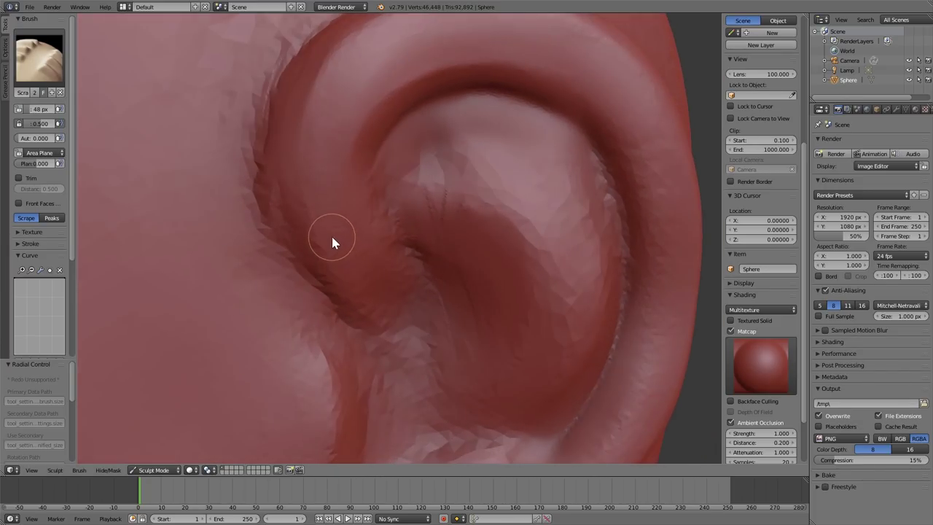
Reduce the Scrape radius to 43 px and scrape the outer rim's front end down toward the tragus.
shift+middle_drag(314, 201, 351, 250)
key(bracketleft)
mouse_move(344, 201)
mouse_down()
mouse_move(336, 264)
mouse_move(343, 311)
mouse_up()
shift+middle_drag(343, 311, 359, 338)
middle_drag(338, 270, 307, 266)
drag(303, 182, 295, 255)
middle_drag(306, 325, 408, 191)
scroll(470, 295, down, 4)
scroll(471, 289, up, 6)
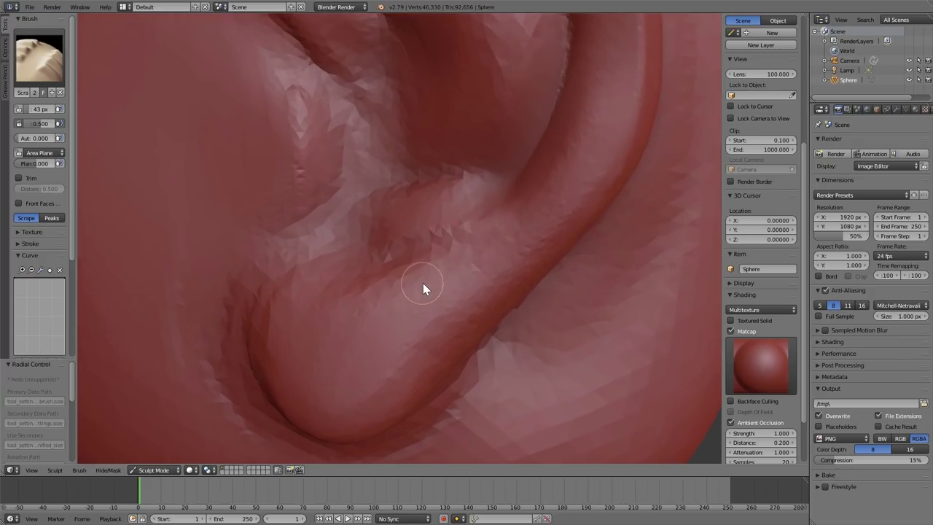
Scrape the ridge beside the inner hollow at a 49 px radius.
middle_drag(423, 284, 435, 306)
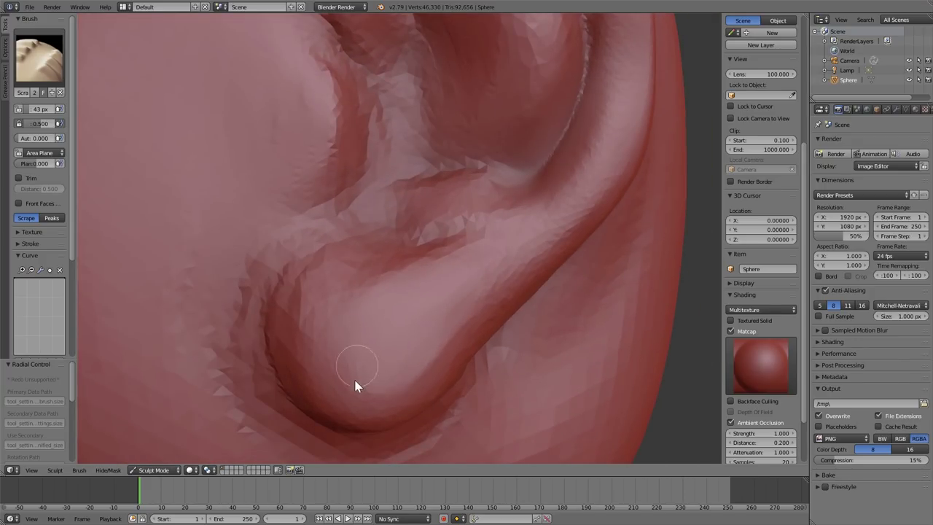
shift+middle_drag(463, 257, 379, 412)
middle_drag(435, 301, 435, 275)
shift+middle_drag(417, 218, 433, 263)
scroll(433, 264, up, 1)
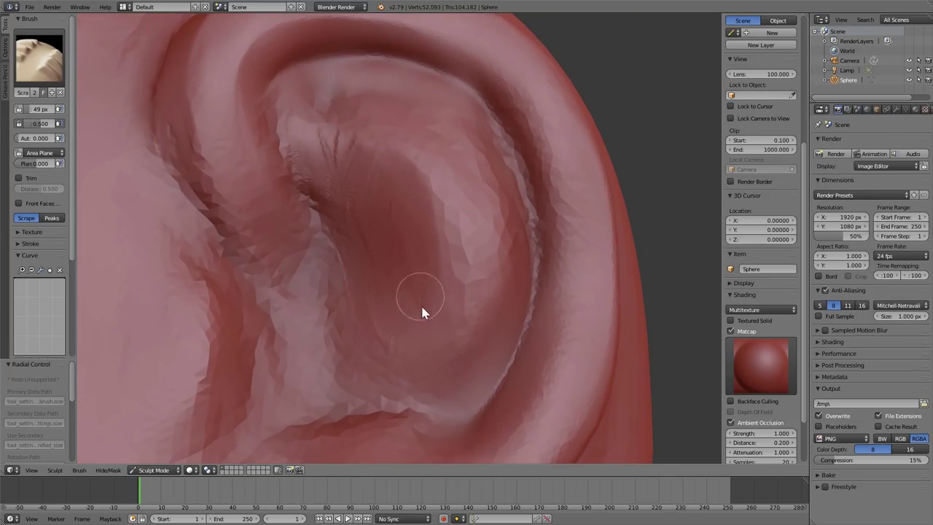
mouse_move(410, 179)
mouse_down()
mouse_move(431, 233)
mouse_move(446, 219)
mouse_up()
Reduce the Scrape radius to 37 px and scrape the broad ridge between the inner hollow and the groove under the outer rim.
key(f)
click(431, 213)
mouse_move(430, 213)
middle_down()
mouse_move(408, 295)
mouse_move(406, 279)
mouse_move(392, 277)
mouse_move(421, 277)
mouse_move(434, 249)
mouse_move(414, 291)
middle_up()
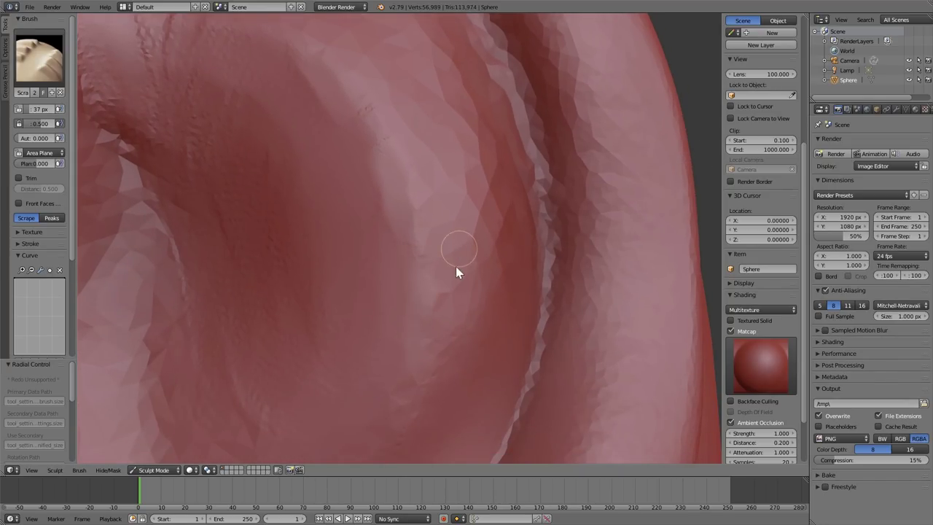
scroll(457, 255, down, 4)
mouse_move(452, 267)
middle_down()
mouse_move(404, 288)
mouse_move(357, 232)
middle_up()
drag(285, 196, 314, 227)
mouse_move(419, 297)
middle_down()
mouse_move(433, 259)
mouse_move(398, 250)
middle_up()
drag(439, 284, 427, 215)
mouse_move(468, 348)
mouse_down()
mouse_move(455, 240)
mouse_move(437, 186)
mouse_up()
Scrape the ridge's outer edge along the groove beneath the ear's outer rim.
shift+middle_drag(470, 322, 475, 205)
drag(454, 298, 473, 175)
shift+middle_drag(467, 214, 470, 397)
mouse_move(429, 257)
middle_down()
mouse_move(441, 271)
mouse_move(436, 243)
middle_up()
drag(436, 243, 458, 319)
mouse_move(458, 320)
middle_down()
mouse_move(459, 266)
mouse_move(445, 253)
mouse_move(474, 257)
mouse_move(463, 244)
middle_up()
mouse_move(416, 184)
mouse_down()
mouse_move(442, 279)
mouse_move(455, 273)
mouse_up()
drag(450, 167, 453, 172)
mouse_move(452, 172)
middle_down()
mouse_move(482, 210)
mouse_move(471, 289)
mouse_move(481, 201)
middle_up()
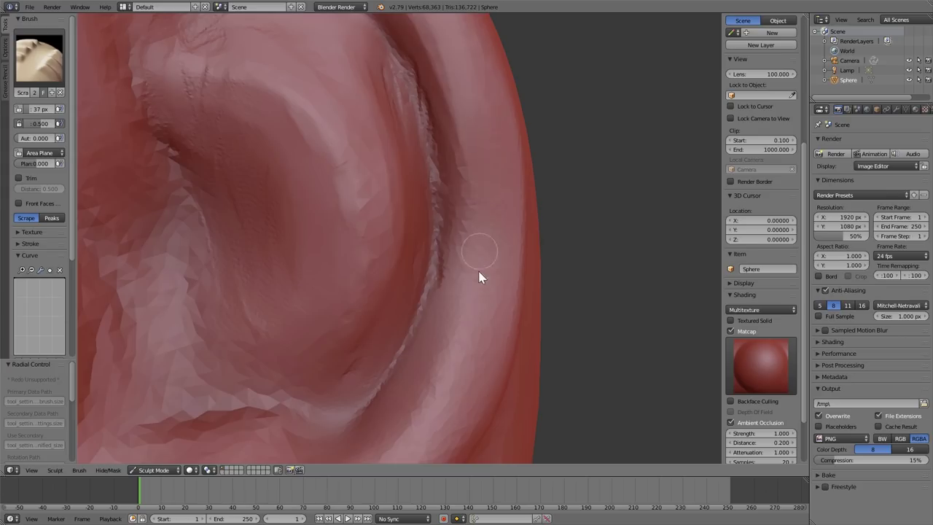
Scrape the lower part of the inner ridge where it curves down along the groove toward the earlobe.
middle_drag(459, 352, 456, 316)
mouse_move(456, 316)
mouse_down()
mouse_move(460, 267)
mouse_move(440, 303)
mouse_up()
mouse_move(440, 329)
shift+middle_down()
mouse_move(453, 217)
mouse_move(440, 189)
shift+middle_up()
drag(439, 188, 418, 298)
mouse_move(452, 173)
mouse_down()
mouse_move(376, 309)
mouse_move(352, 330)
mouse_up()
mouse_move(364, 318)
shift+middle_down()
mouse_move(436, 255)
mouse_move(415, 314)
shift+middle_up()
drag(365, 307, 272, 350)
Scrape the rough area around the tragus and the front of the rim at a 39 px radius.
scroll(350, 346, down, 5)
scroll(345, 343, up, 4)
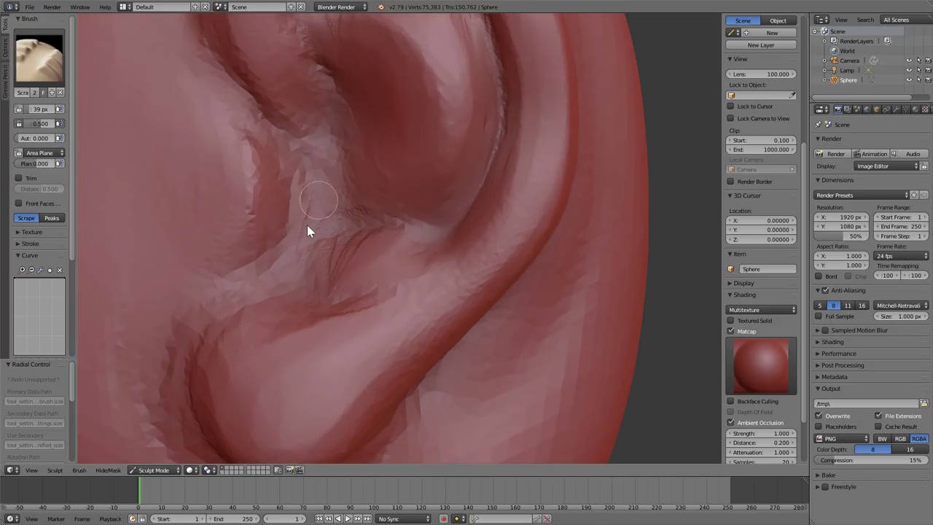
mouse_move(303, 155)
mouse_down()
mouse_move(282, 248)
mouse_move(186, 325)
mouse_up()
drag(249, 122, 179, 46)
scroll(340, 287, down, 5)
mouse_move(340, 288)
middle_down()
mouse_move(406, 293)
mouse_move(381, 323)
mouse_move(389, 302)
mouse_move(435, 299)
mouse_move(426, 280)
mouse_move(439, 301)
middle_up()
scroll(369, 298, up, 1)
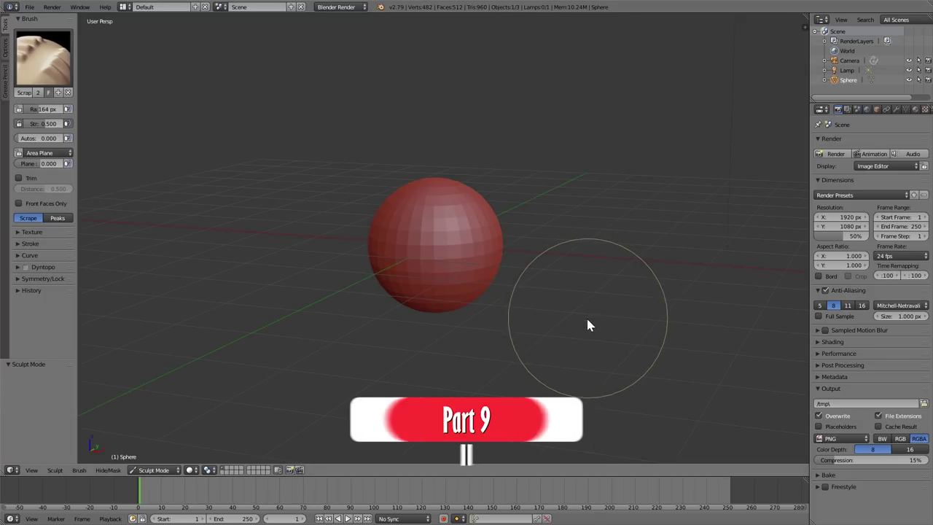
Switch the new sphere to Object Mode and place an overlapping duplicate offset about X 1.046, Y 0.580, Z 0.603.
scroll(557, 348, up, 3)
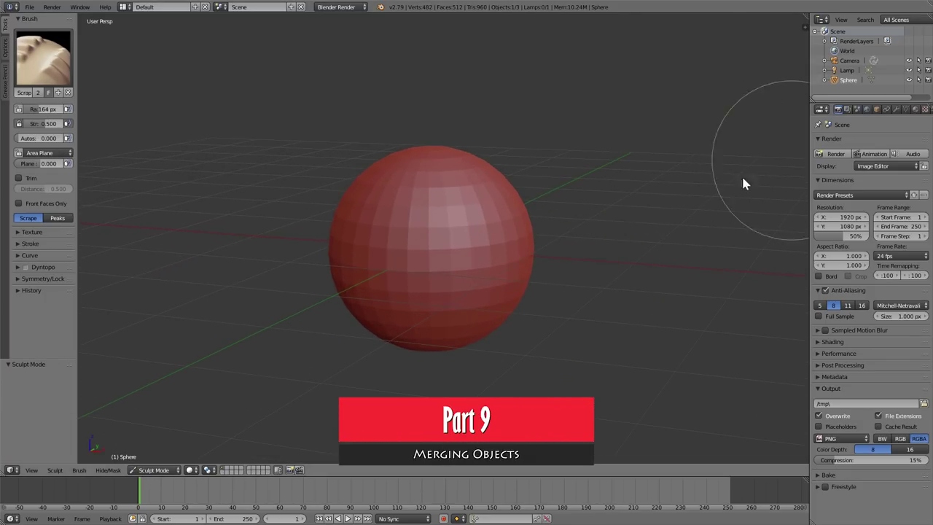
click(167, 471)
click(165, 458)
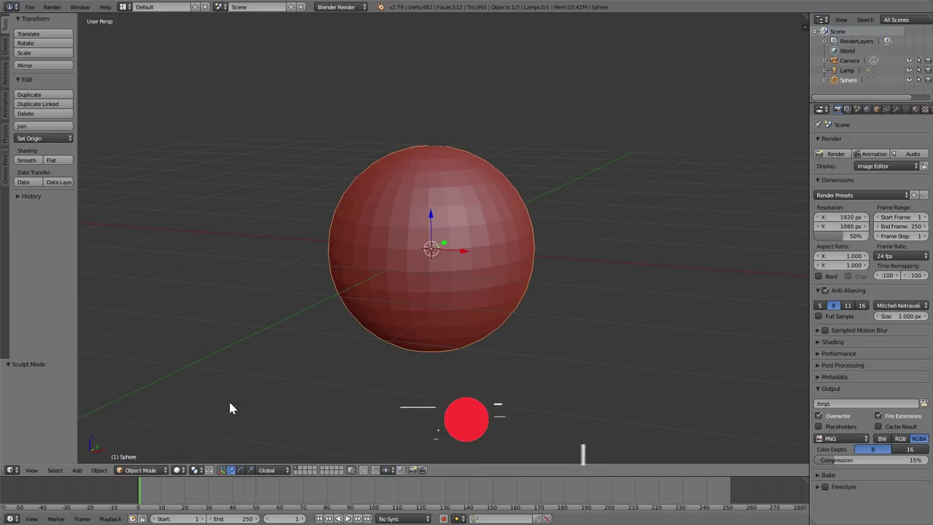
shift+middle_drag(510, 314, 462, 312)
scroll(465, 321, down, 2)
key(shift+d)
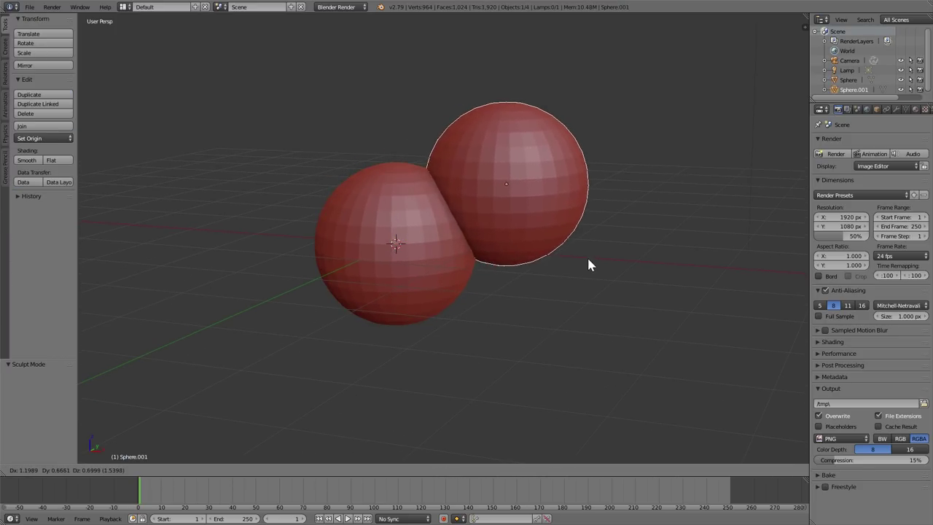
click(570, 271)
Select the original sphere and add a Boolean modifier to it.
middle_drag(506, 269, 547, 283)
right_click(427, 261)
middle_drag(500, 260, 456, 281)
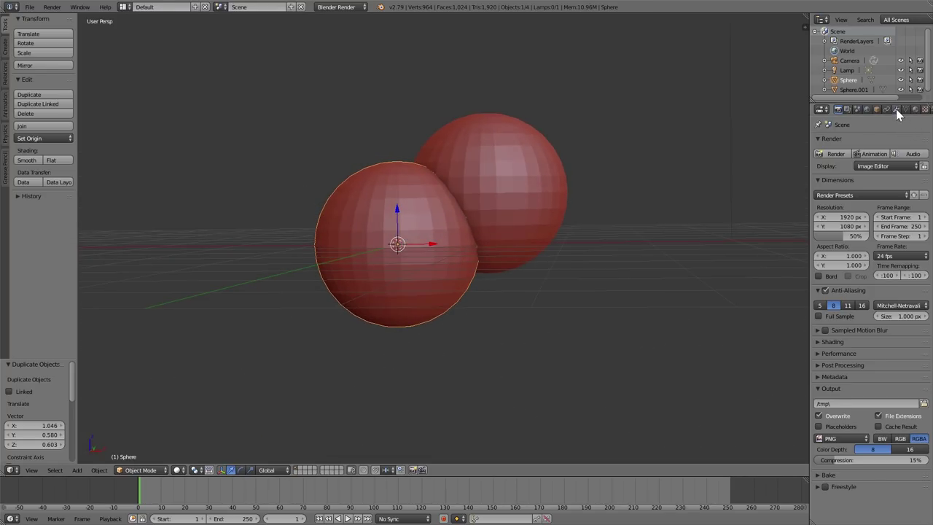
click(896, 109)
click(861, 141)
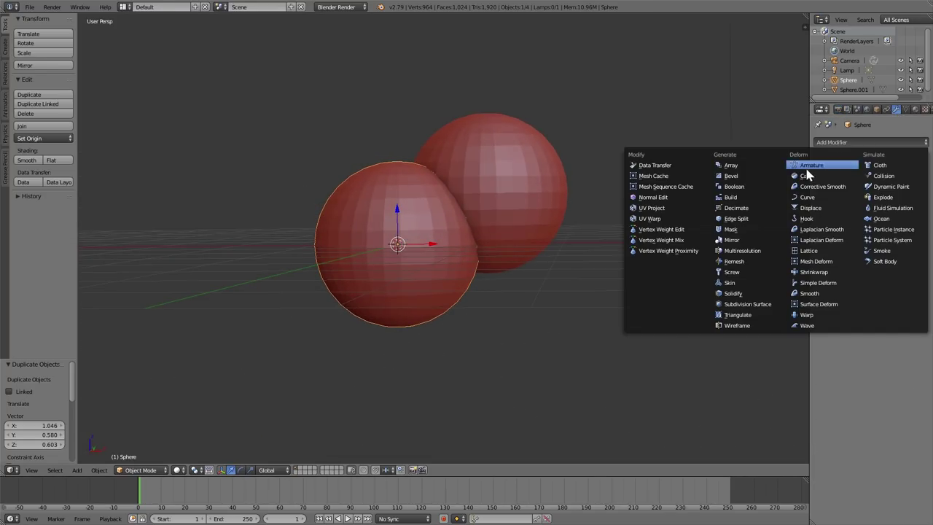
click(742, 189)
middle_drag(686, 211, 634, 252)
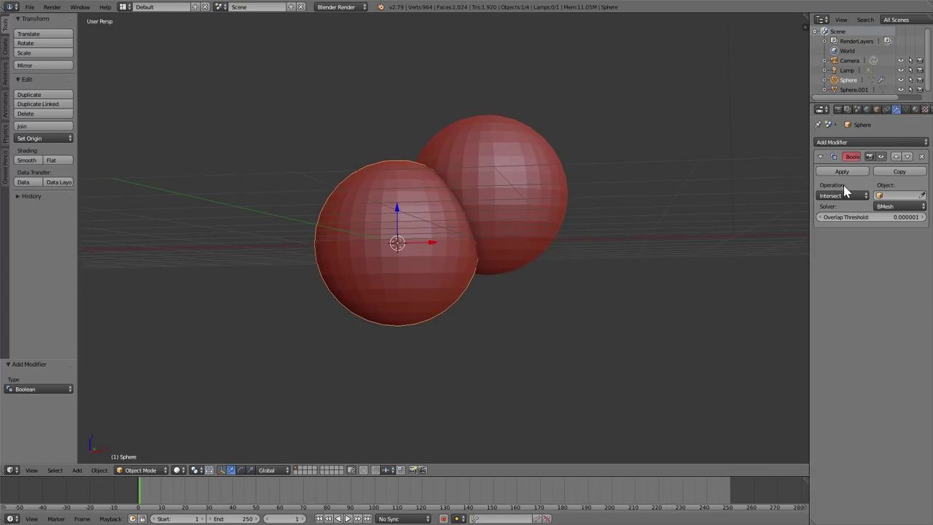
Assign the duplicate, Sphere.001, as the Boolean modifier's object.
click(898, 197)
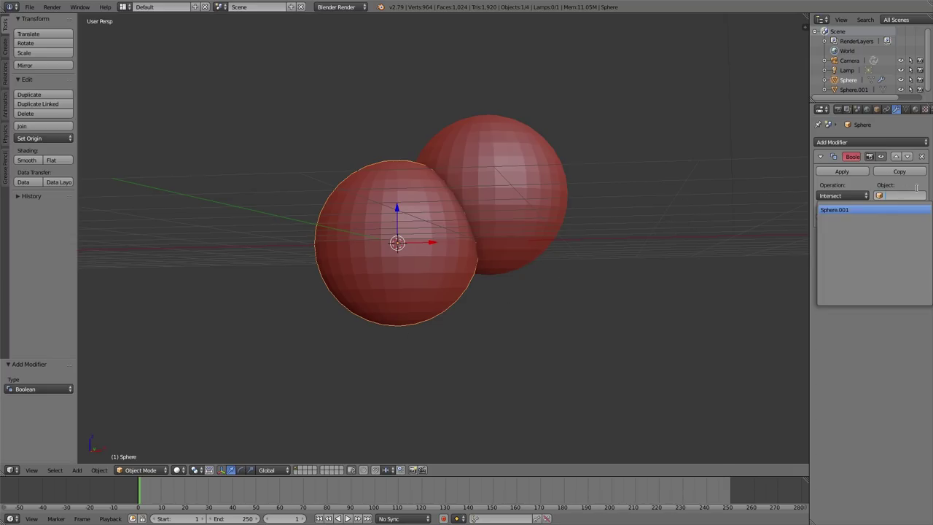
click(915, 189)
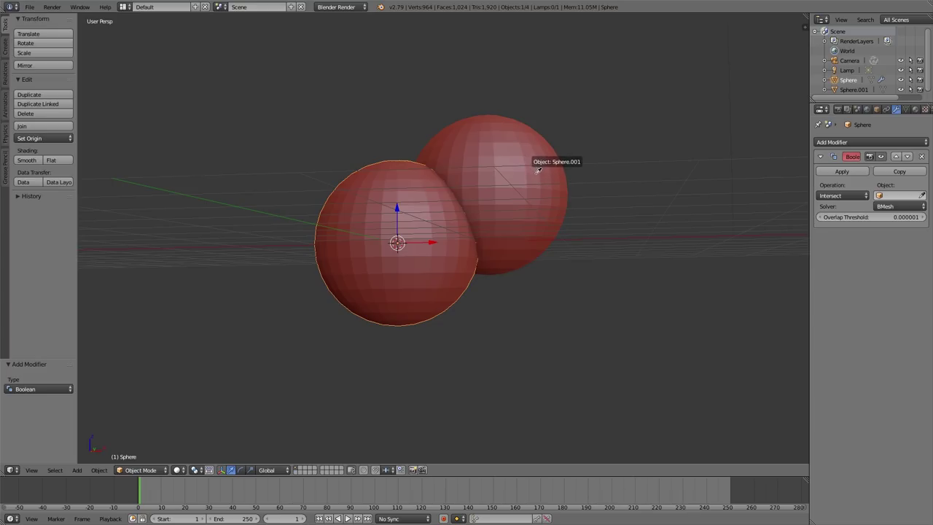
click(538, 177)
middle_drag(532, 258, 518, 288)
scroll(518, 288, up, 2)
middle_drag(534, 254, 528, 267)
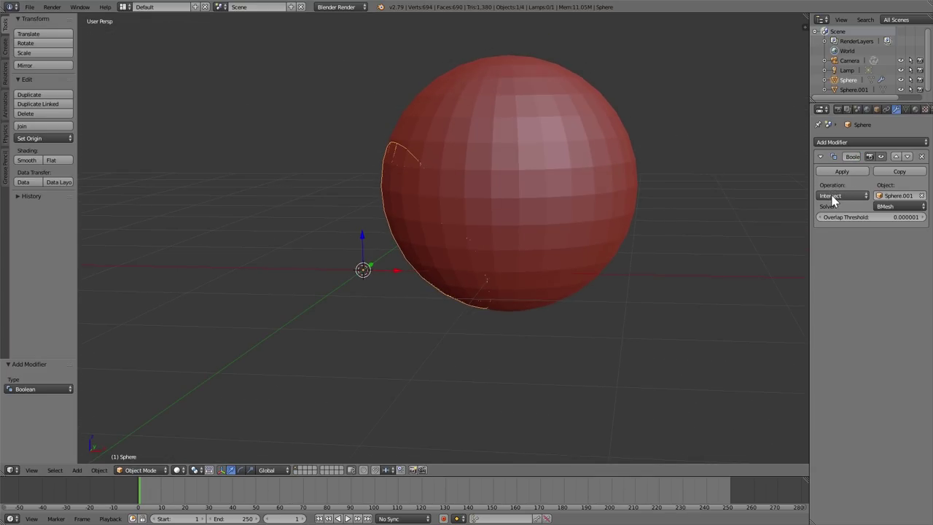
Set the Boolean operation to Union and inspect the combined mesh in wireframe.
click(833, 197)
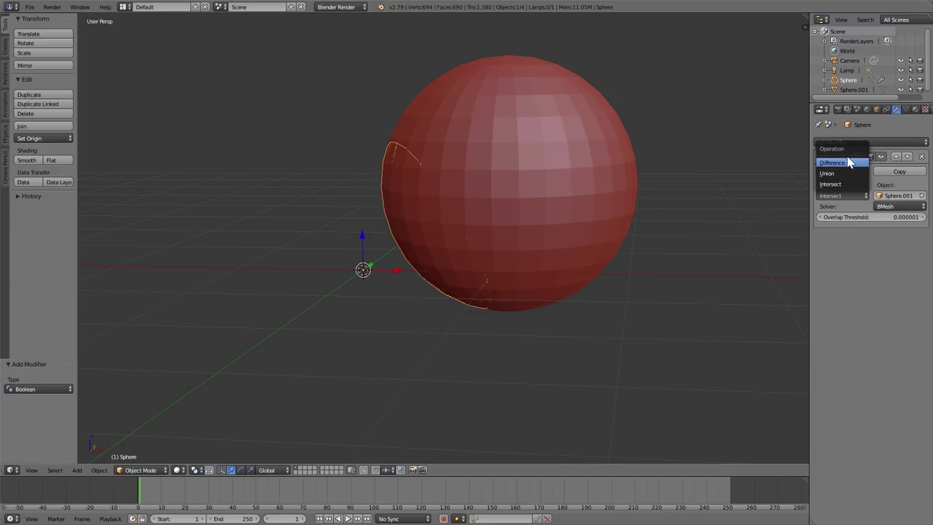
click(842, 187)
click(844, 194)
click(843, 175)
mouse_move(574, 285)
middle_down()
mouse_move(567, 275)
mouse_move(552, 303)
mouse_move(554, 291)
mouse_move(468, 197)
middle_up()
key(z)
middle_drag(561, 231, 568, 267)
scroll(576, 258, up, 2)
Try the Intersect operation in the Boolean modifier and examine the overlapping volume.
click(842, 196)
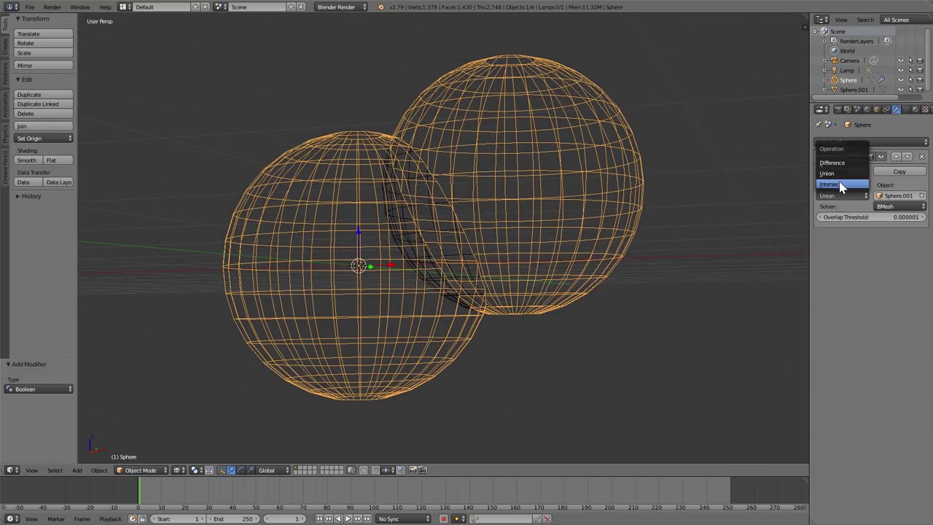
click(840, 187)
middle_drag(592, 259, 579, 264)
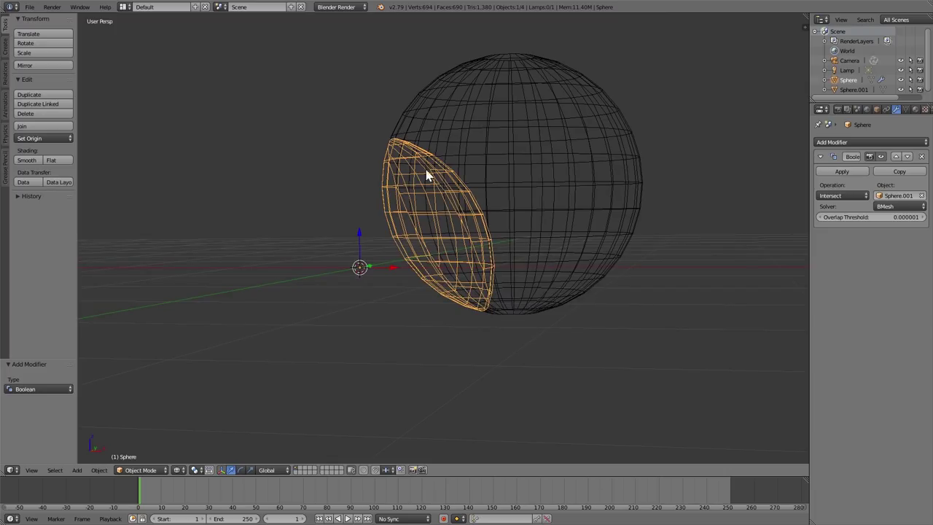
middle_drag(498, 292, 517, 288)
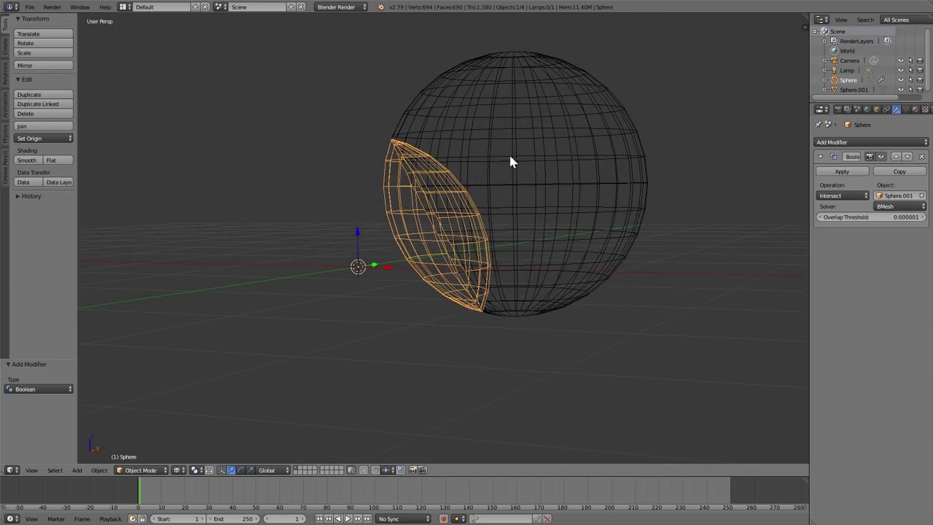
Try the Difference operation in the Boolean modifier and examine the cut in the original sphere.
click(835, 195)
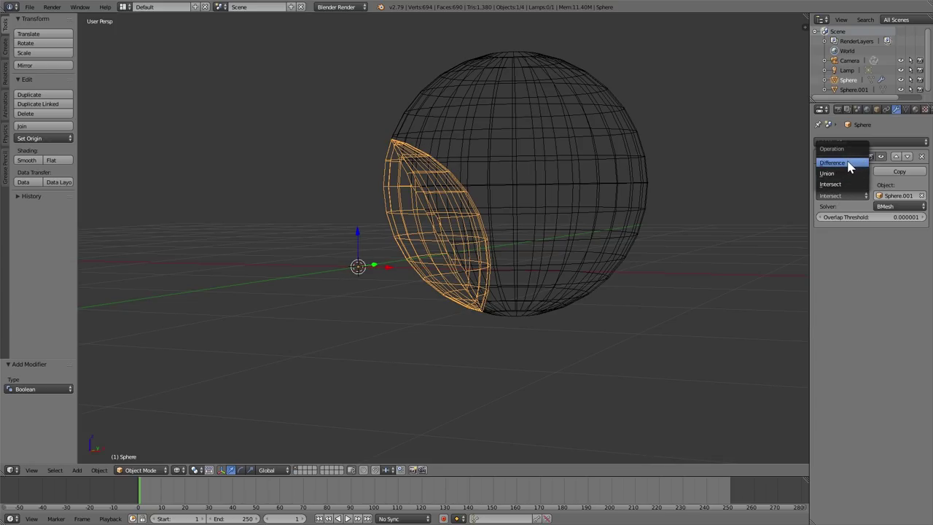
click(848, 163)
mouse_move(537, 285)
middle_down()
mouse_move(491, 291)
mouse_move(528, 283)
middle_up()
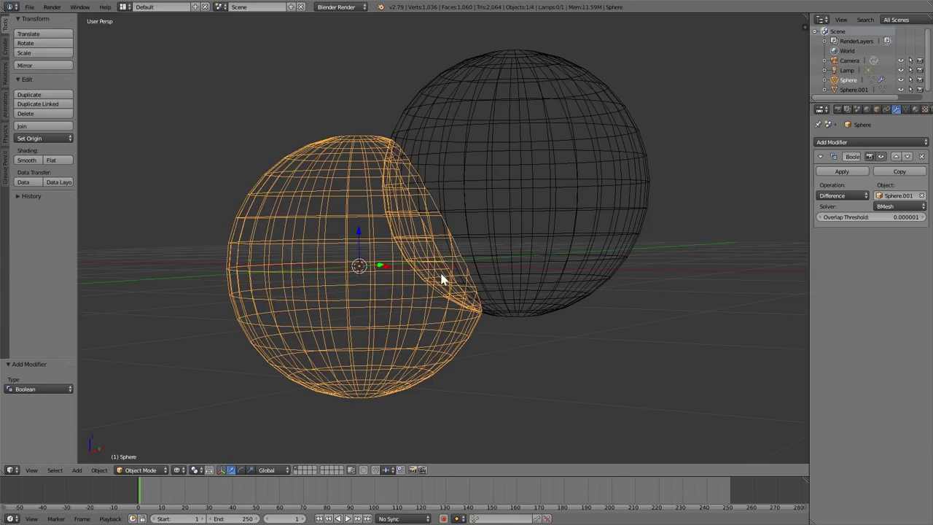
Set the Boolean operation back to Union, apply the modifier, and return to solid shading.
click(838, 195)
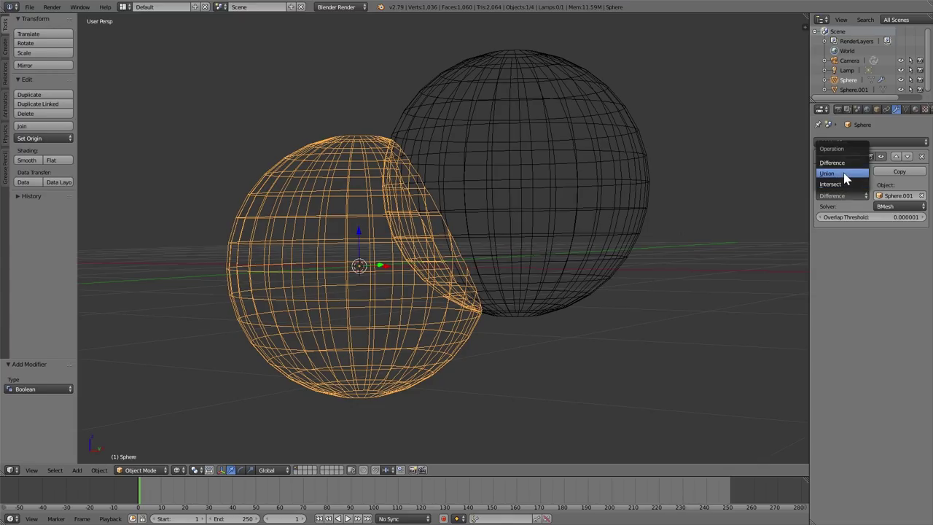
click(834, 183)
middle_drag(554, 292, 579, 302)
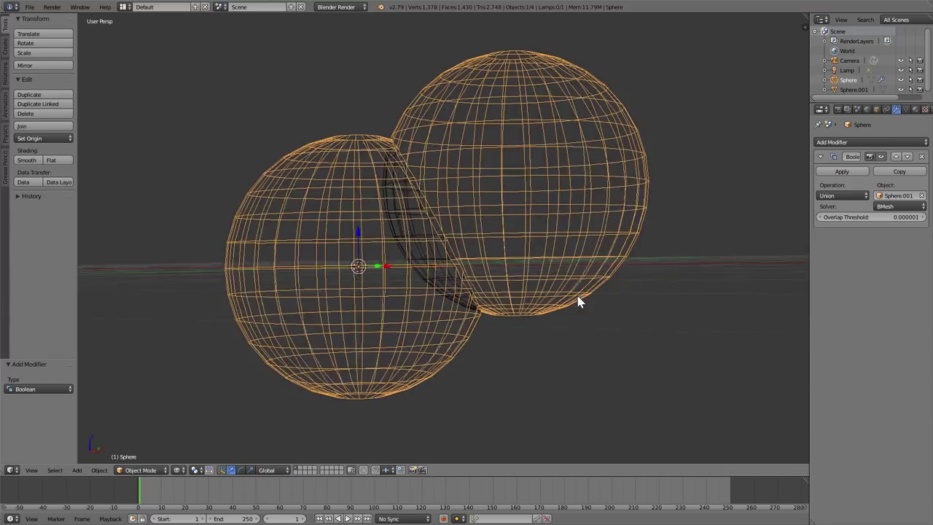
click(842, 171)
scroll(597, 280, down, 2)
key(z)
Select the leftover duplicate Sphere.001 and delete it.
right_click(547, 210)
key(g)
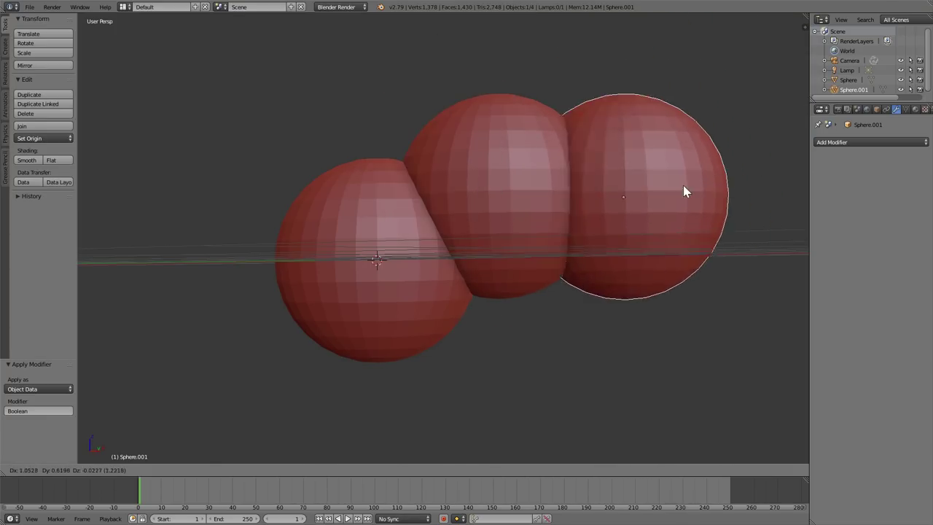
right_click(667, 203)
click(668, 199)
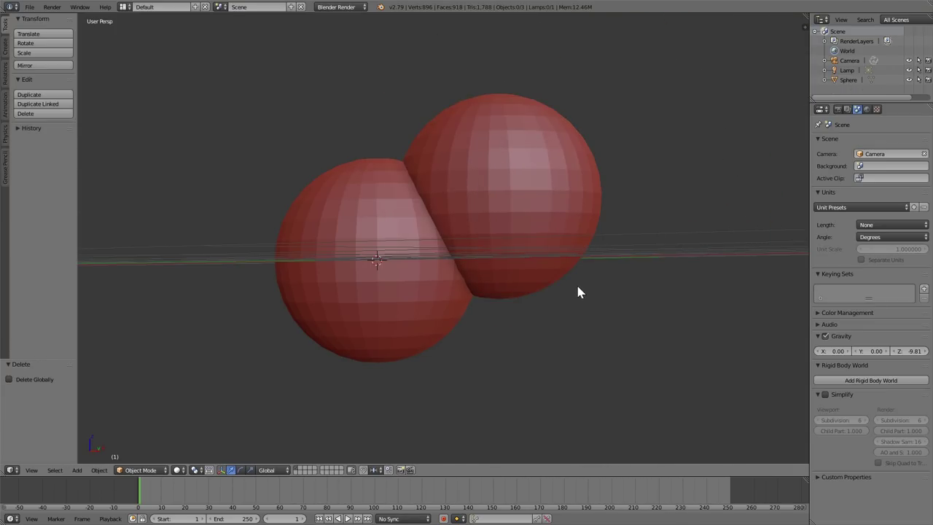
Open the merged spheres in Edit Mode and inspect the topology along their seam in wireframe.
right_click(533, 230)
scroll(438, 363, up, 1)
click(151, 471)
click(156, 446)
middle_drag(454, 287, 498, 277)
key(z)
scroll(490, 290, up, 4)
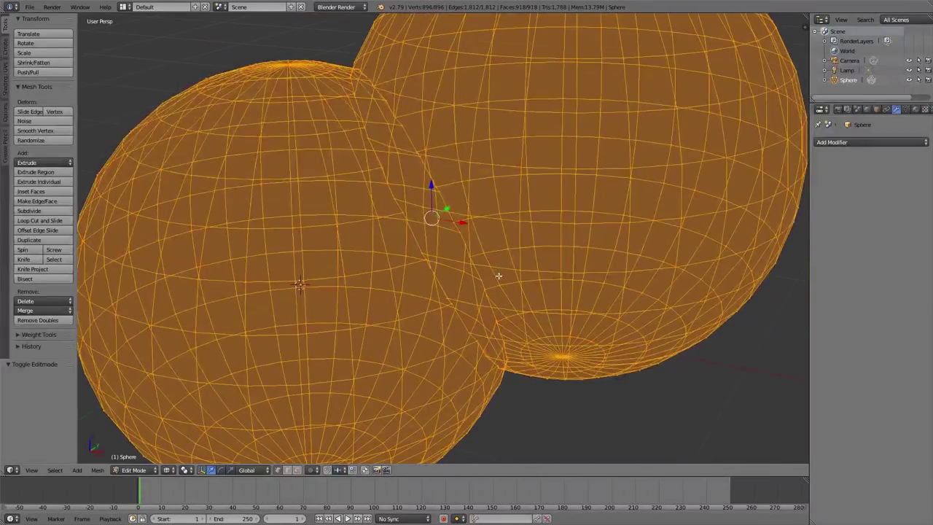
key(z)
scroll(479, 328, down, 3)
Switch the merged object to Sculpt Mode and set the Scrape brush radius to 90 px.
click(142, 470)
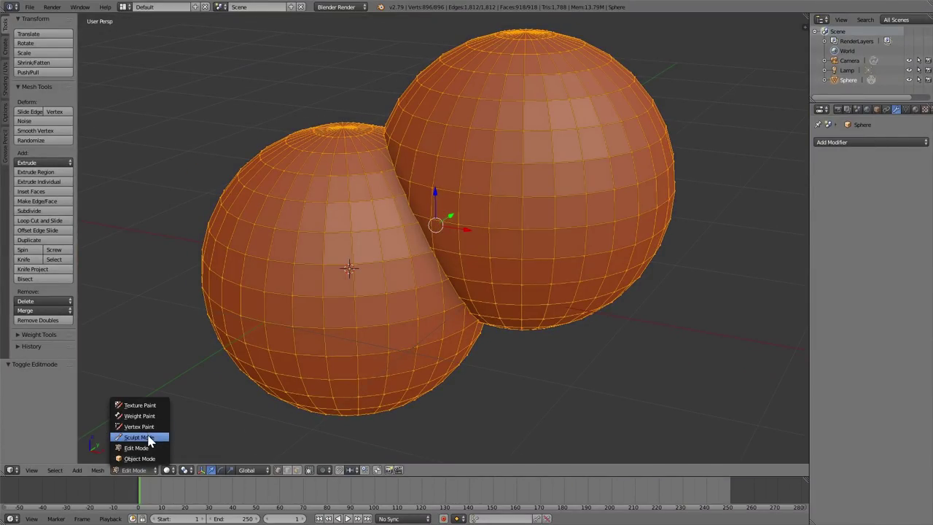
click(138, 438)
key(f)
click(449, 248)
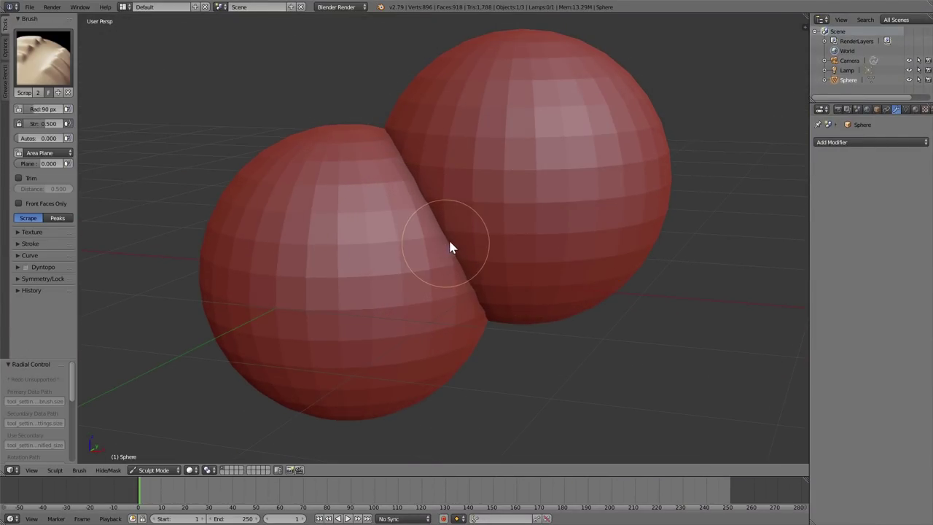
Scrape around the seam between the two merged spheres to blend them together.
drag(442, 244, 434, 226)
middle_drag(399, 170, 530, 185)
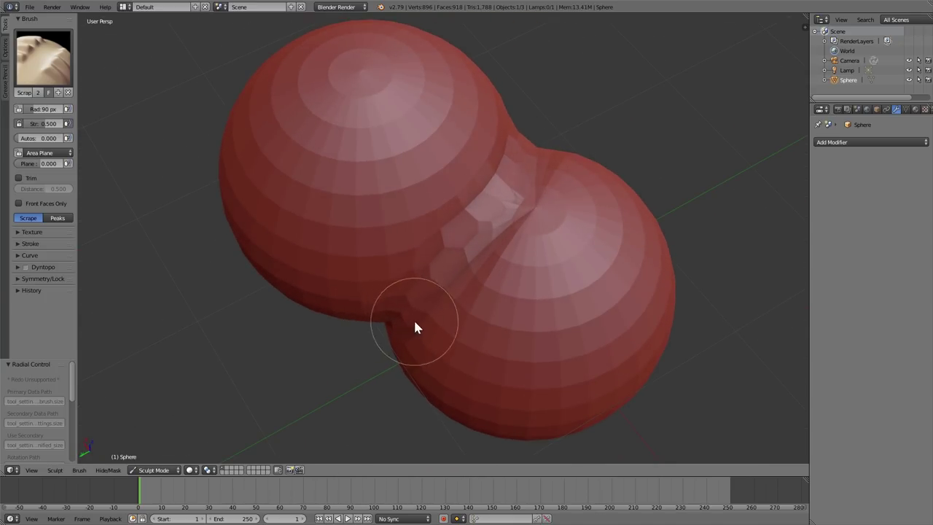
middle_drag(414, 322, 500, 162)
drag(500, 161, 389, 327)
middle_drag(389, 327, 500, 190)
drag(500, 190, 330, 277)
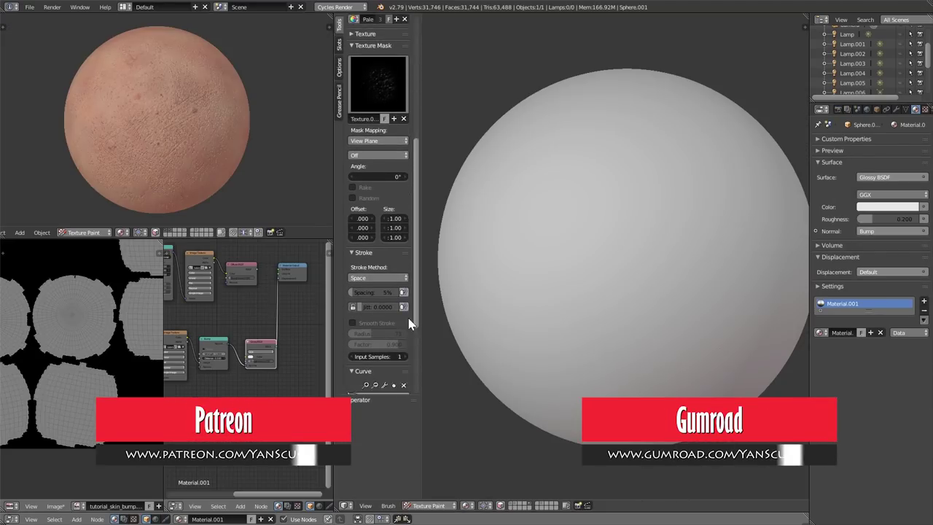
Set the texture-paint stroke method to Anchored and paint the masked skin texture onto the sphere.
scroll(410, 313, down, 3)
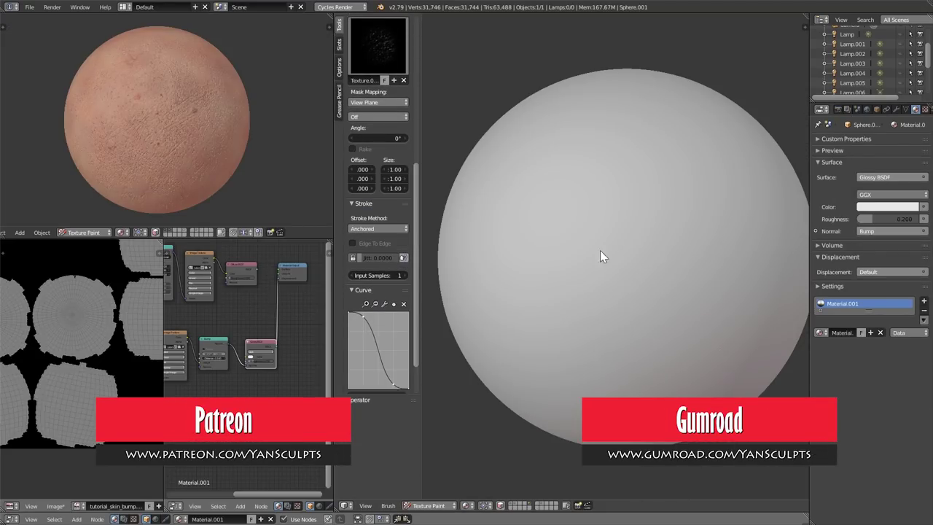
drag(625, 257, 661, 280)
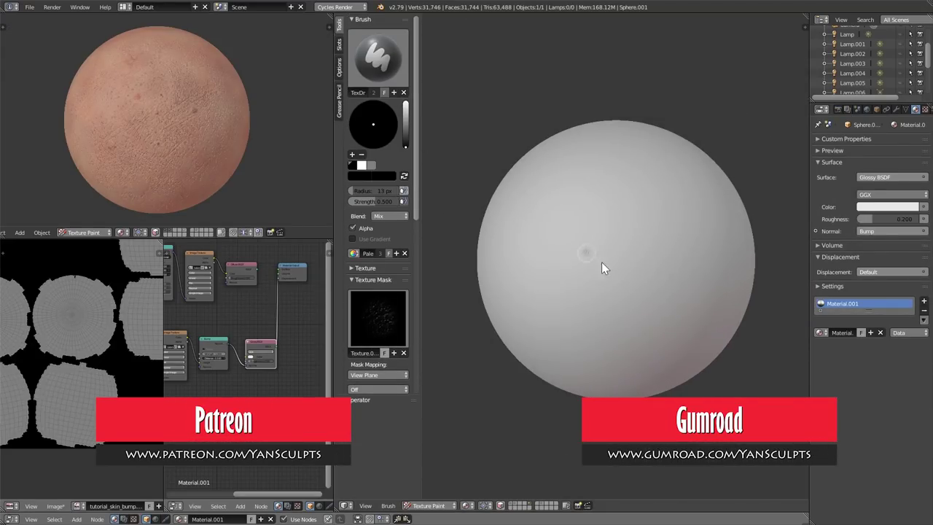
drag(601, 262, 682, 231)
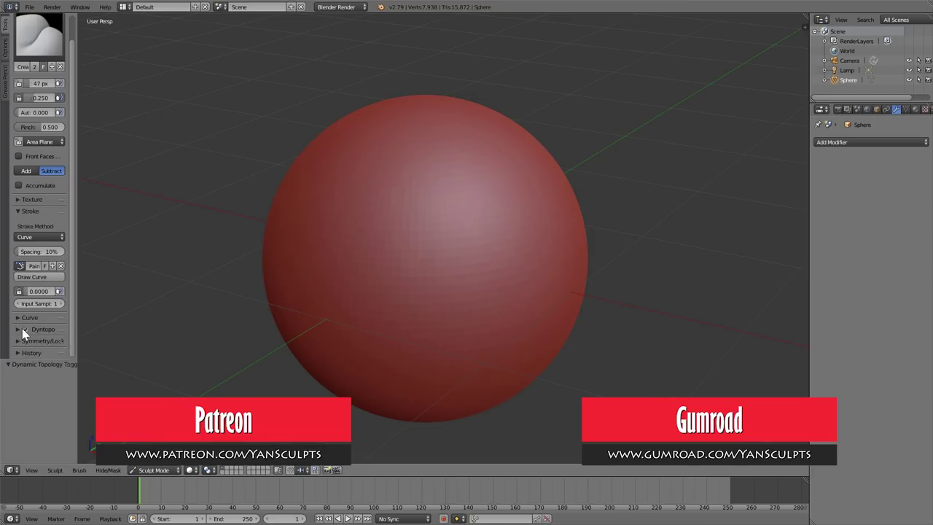
Sculpt a Y shape into the Dyntopo sphere with curve strokes, scraping along its outline.
key(Return)
key(a)
key(g)
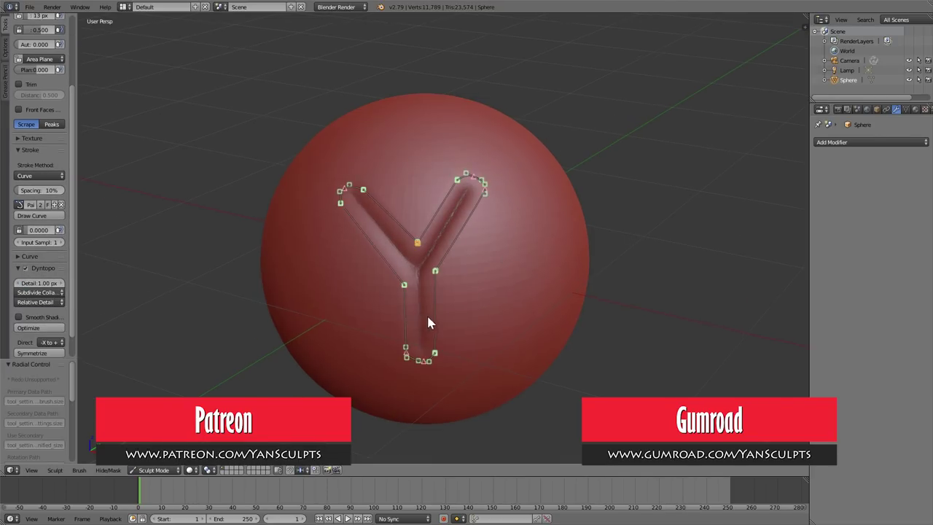
ctrl+middle_drag(427, 317, 254, 247)
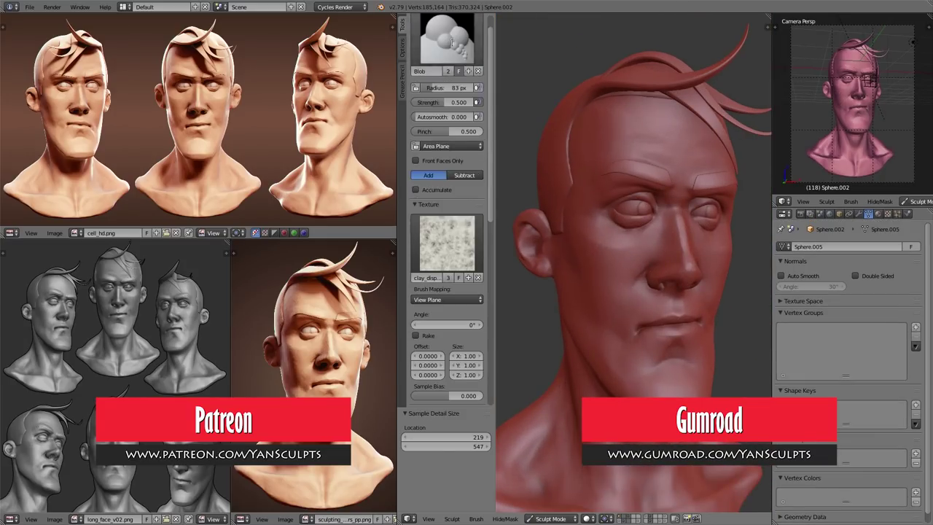
click(449, 50)
click(455, 101)
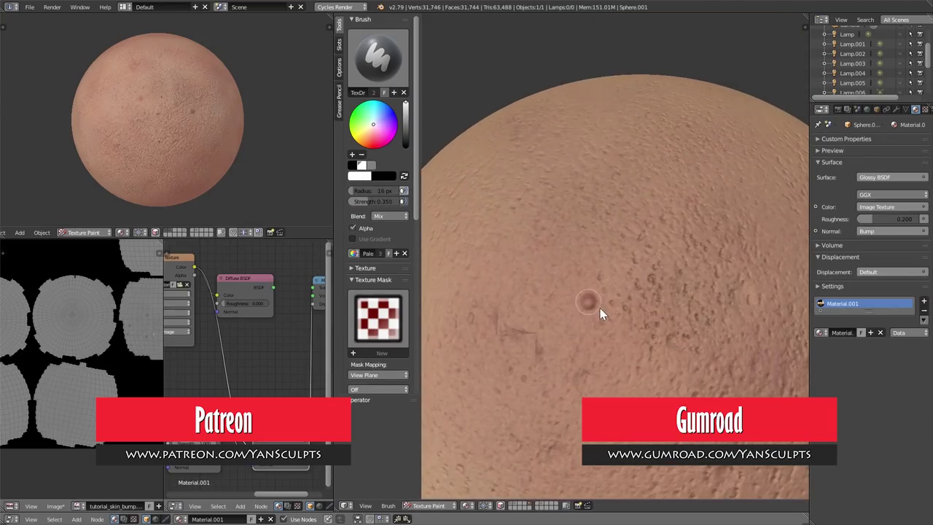
scroll(567, 285, down, 5)
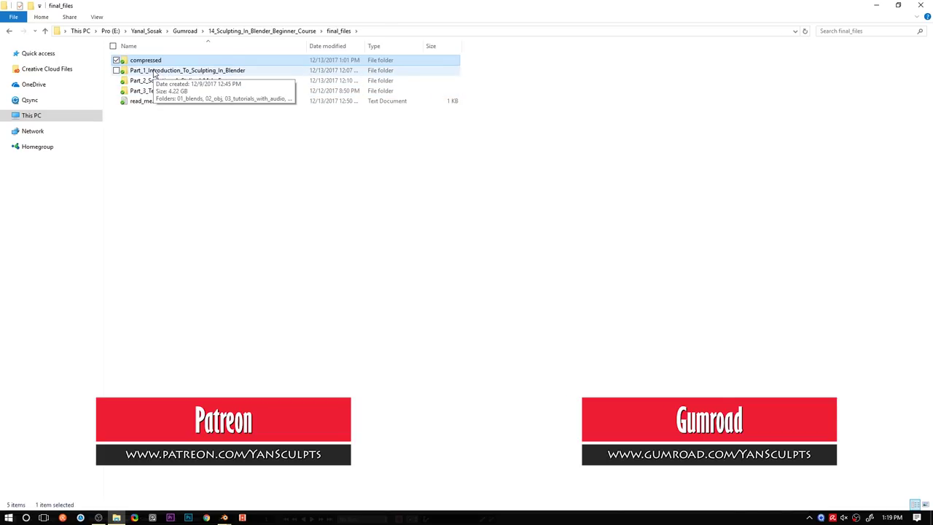
Open the Part_1_Introduction_To_Sculpting_In_Blender folder and look over the contents of 03_tutorials_with_audio.
click(154, 71)
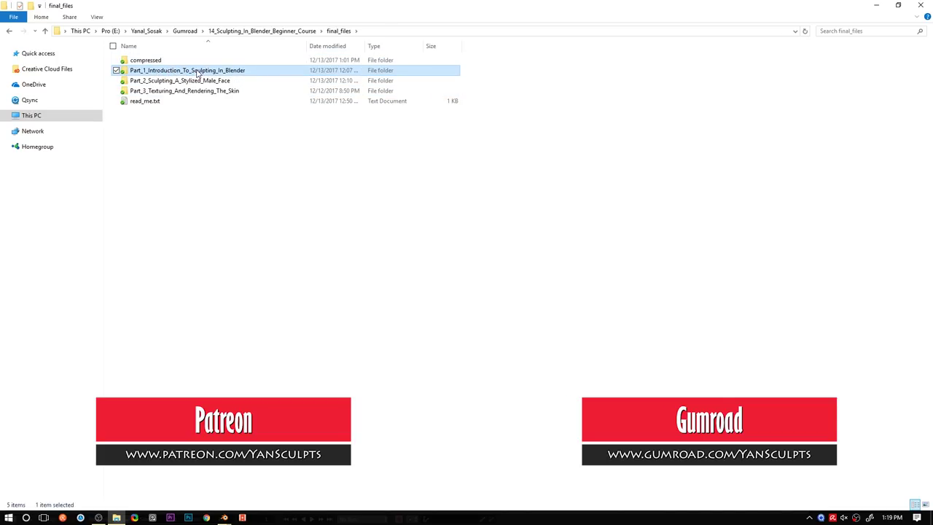
double_click(197, 71)
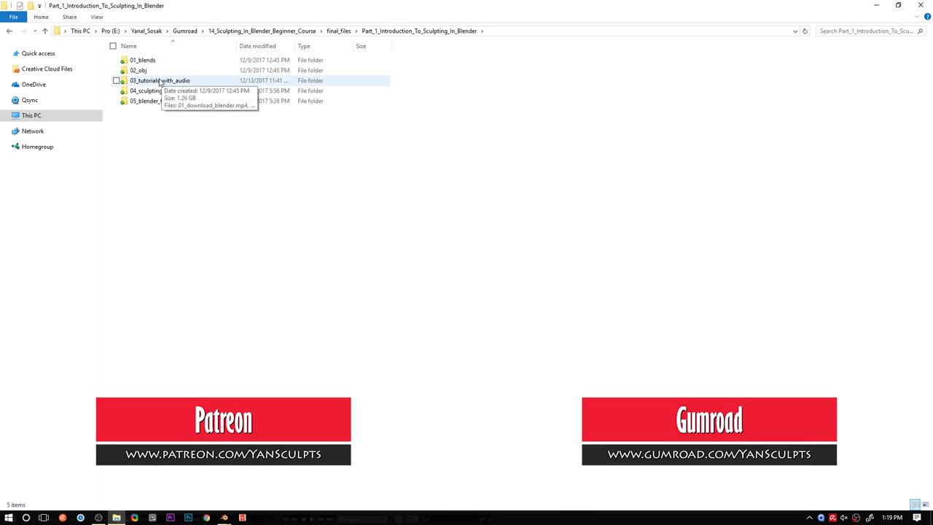
double_click(169, 81)
drag(135, 116, 559, 83)
key(alt+Left)
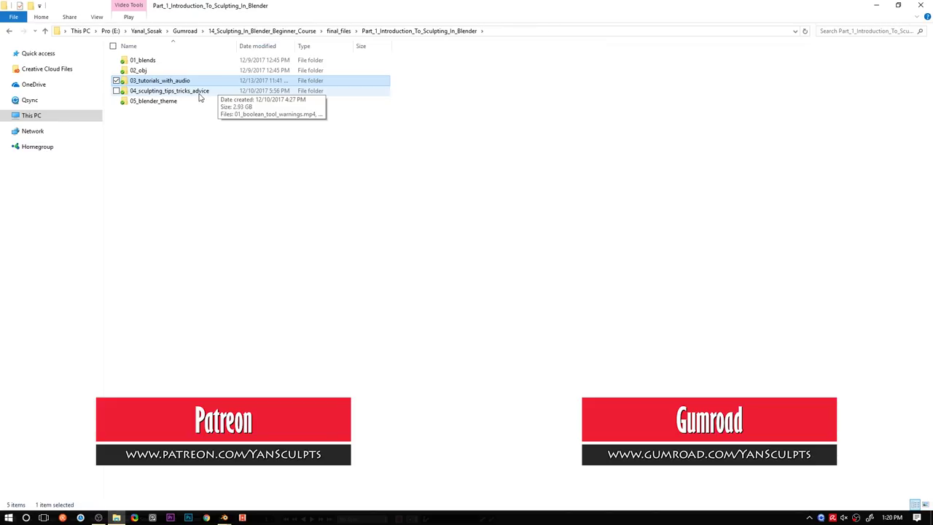
Look over the contents of the 04_sculpting_tips_tricks_advice folder and return to the Part 1 folder.
double_click(199, 93)
drag(143, 124, 865, 75)
key(alt+Up)
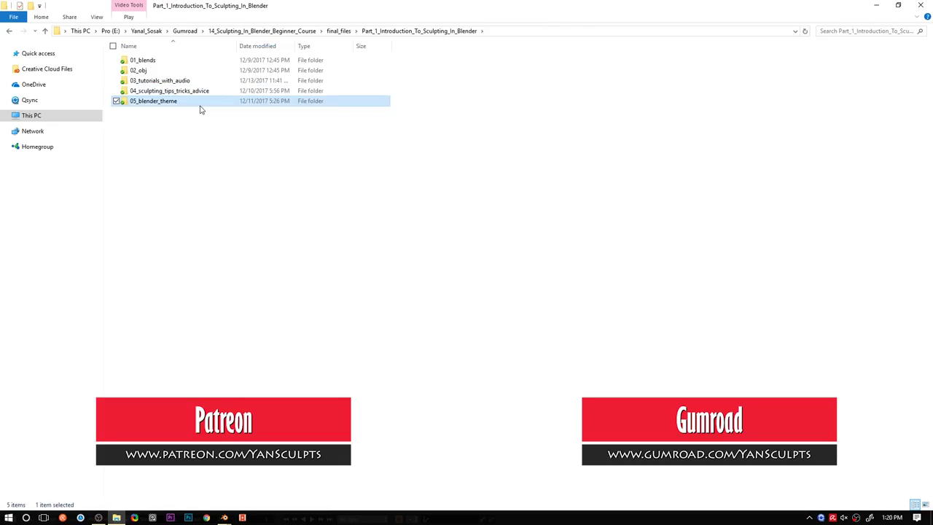
Check lost_theme.xml in the 05_blender_theme folder and go back up to the final_files folder.
double_click(200, 107)
drag(155, 82, 135, 64)
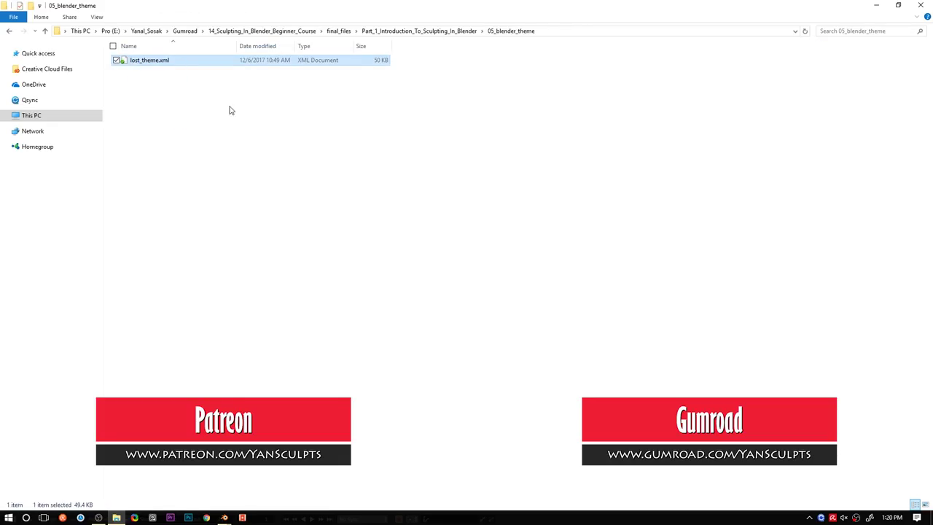
key(alt+Up)
key(alt+Up)
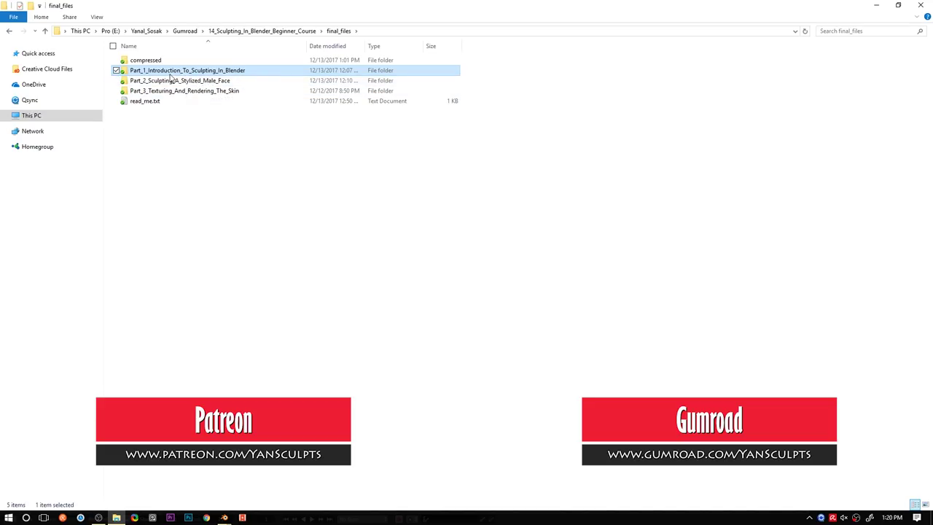
Skim the full recording from Part_2_Sculpting_A_Stylized_Male_Face and inspect the finished stylized male head in Blender.
click(169, 82)
double_click(169, 81)
double_click(164, 72)
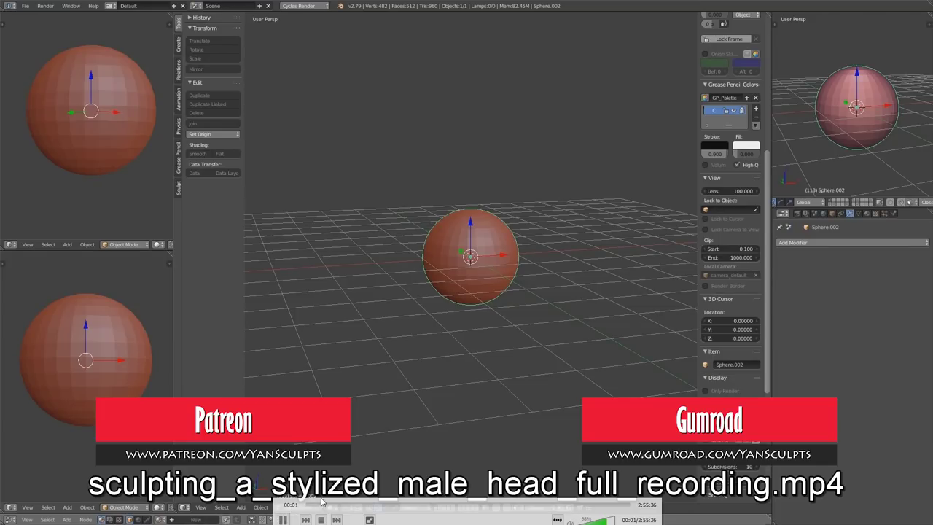
click(530, 506)
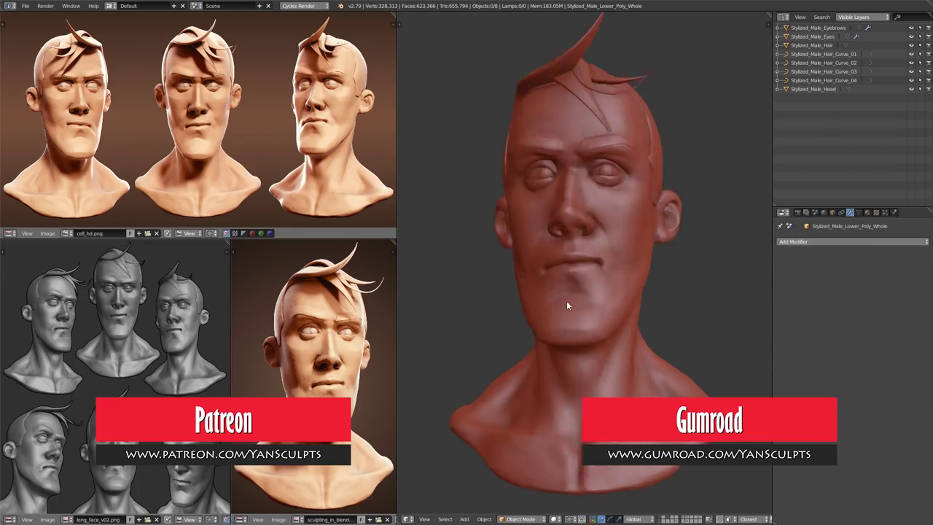
middle_drag(567, 302, 625, 342)
click(660, 521)
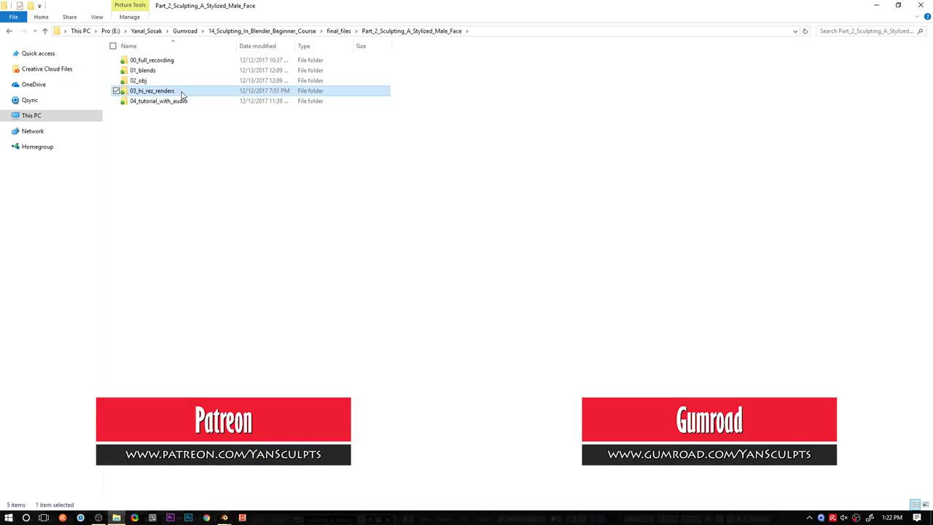
In File Explorer, look over Part 2's 03_hi_rez_renders and 04_tutorial_with_audio folders, returning to final_files.
double_click(182, 95)
key(alt+Left)
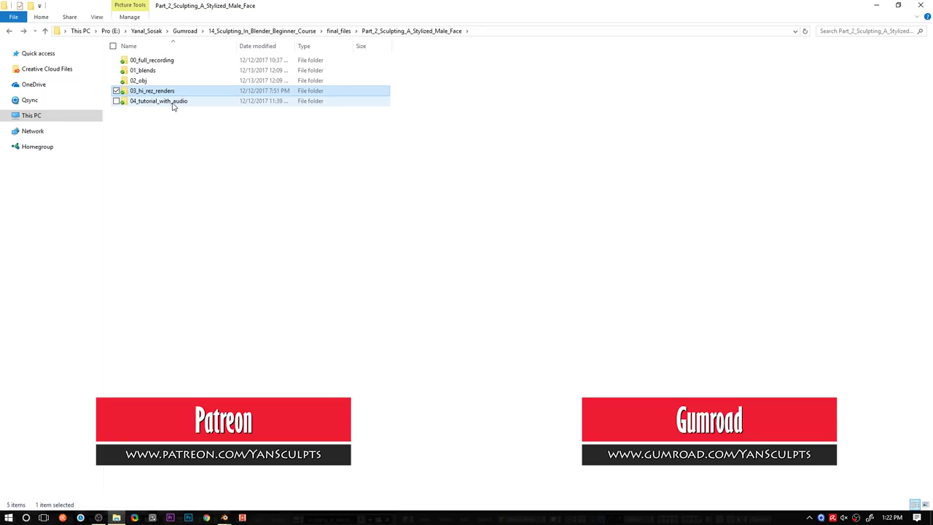
double_click(168, 101)
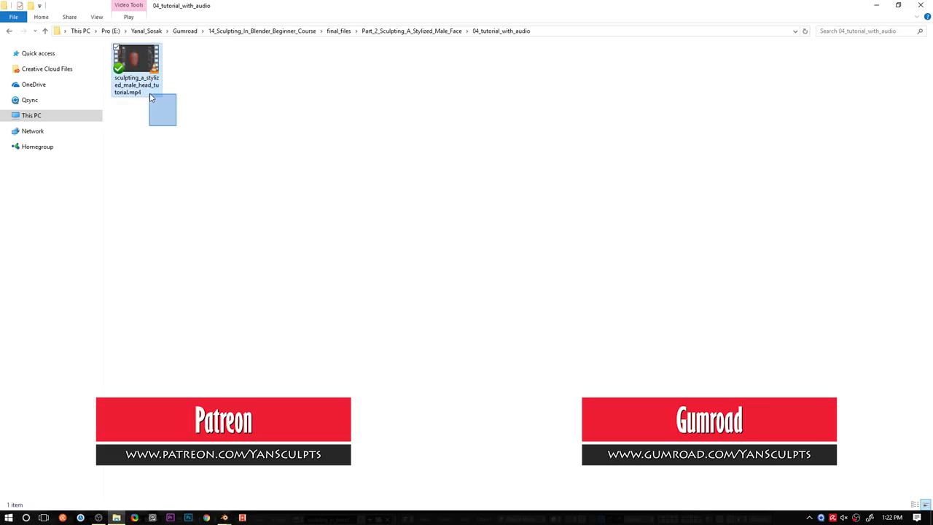
key(alt+Left)
key(alt+Left)
Open the Part_3_Texturing_And_Rendering_The_Skin folder and examine the painted skin detail on the sphere in Blender.
double_click(196, 95)
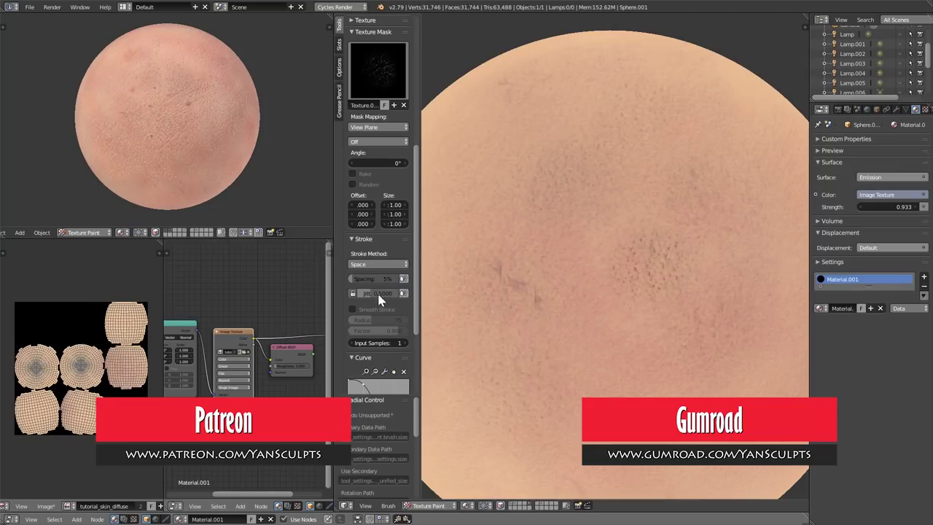
drag(565, 291, 566, 292)
scroll(574, 294, down, 2)
middle_drag(567, 292, 587, 331)
scroll(586, 330, down, 1)
scroll(587, 330, up, 1)
scroll(397, 270, up, 10)
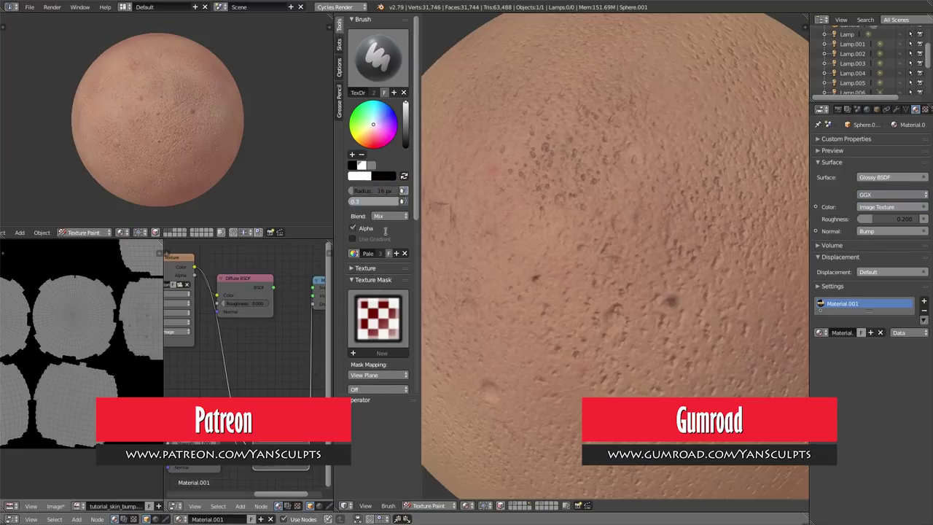
scroll(640, 314, down, 3)
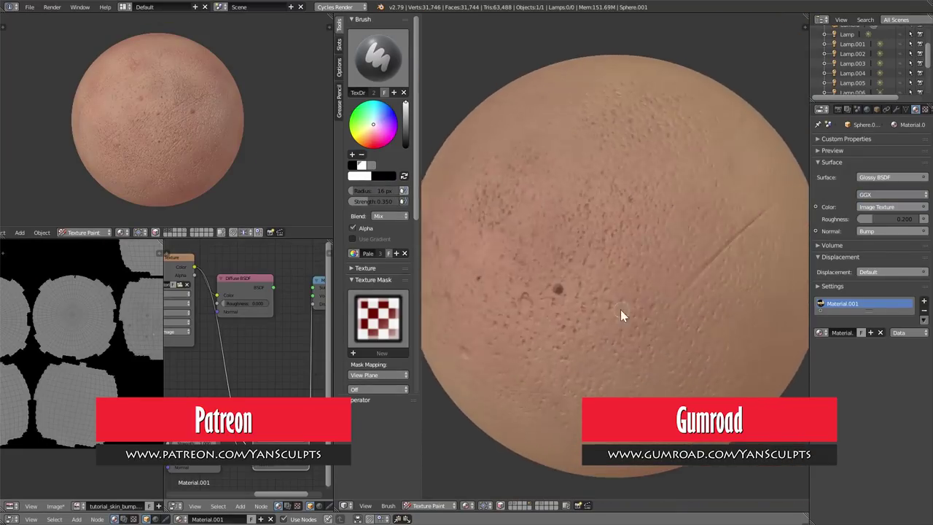
scroll(560, 293, up, 3)
scroll(569, 306, down, 3)
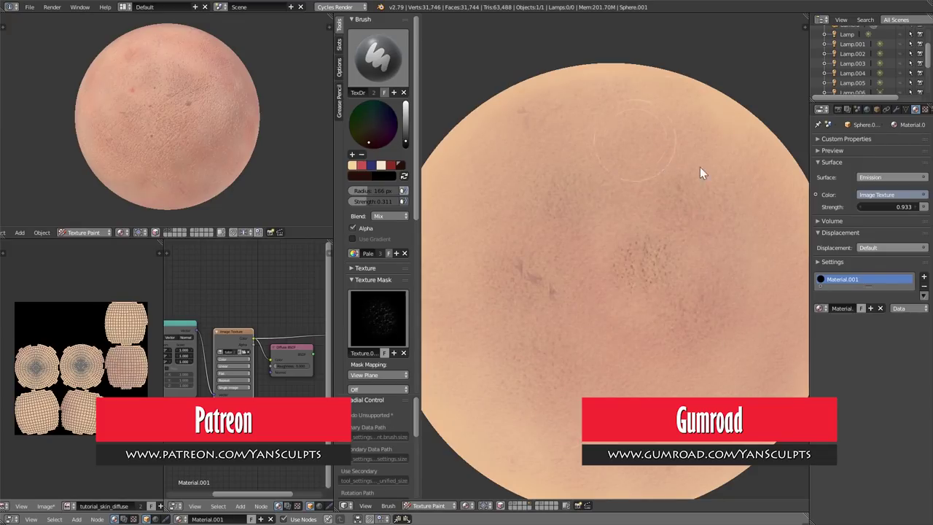
Set the paint brush's stroke method to Anchored and stamp the texture mask onto the plain white sphere.
scroll(414, 226, down, 2)
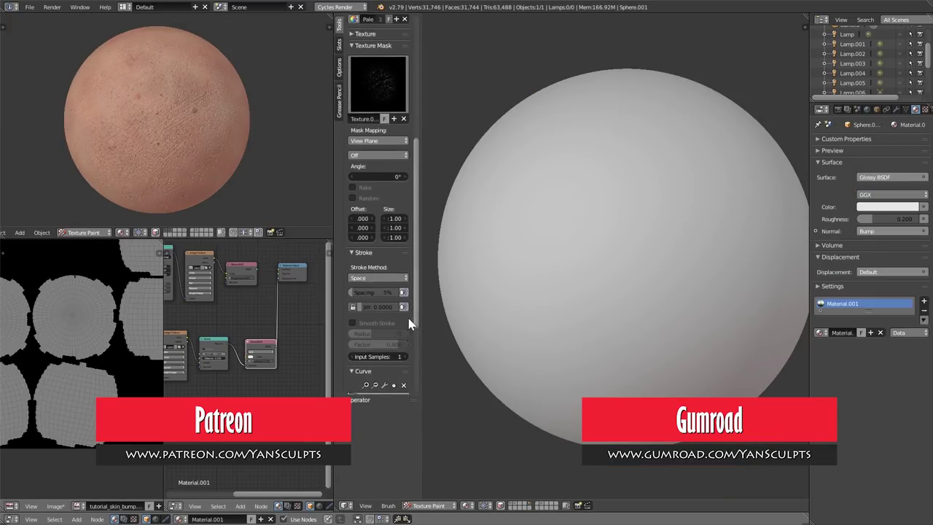
scroll(408, 318, down, 3)
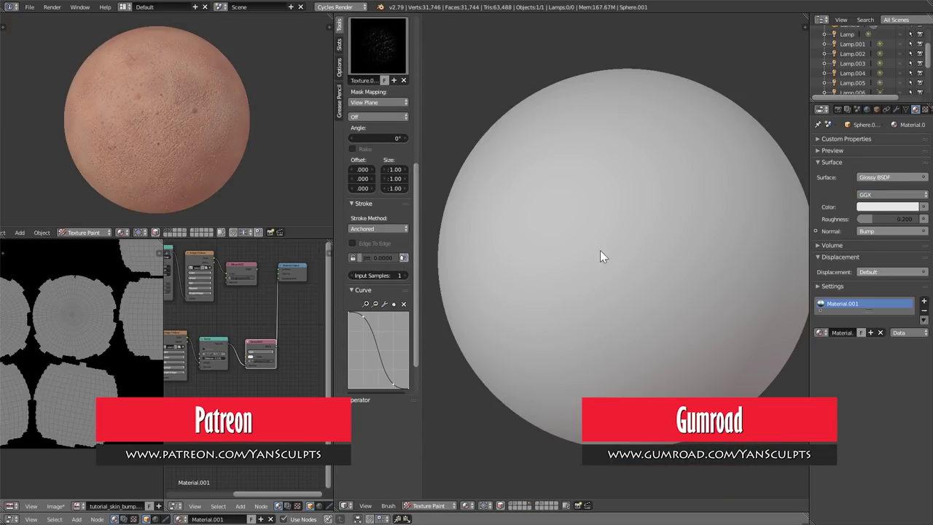
drag(616, 255, 661, 280)
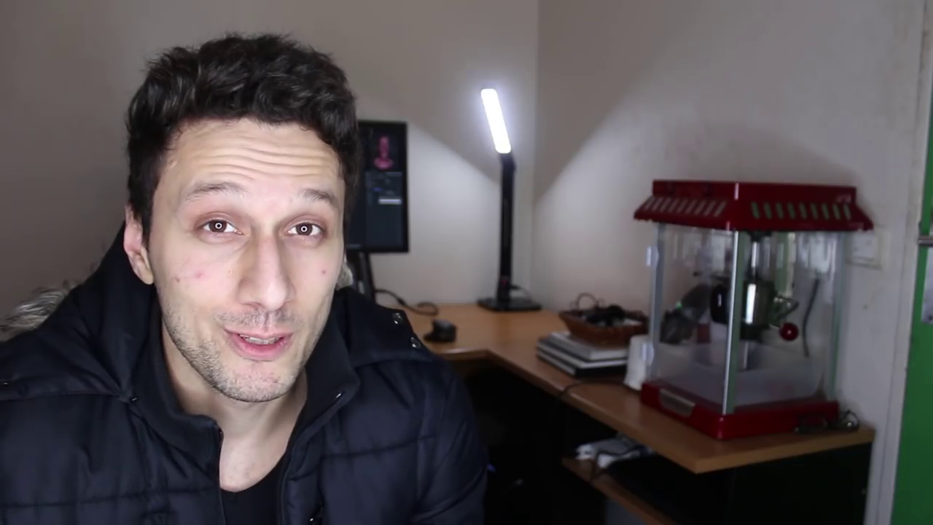